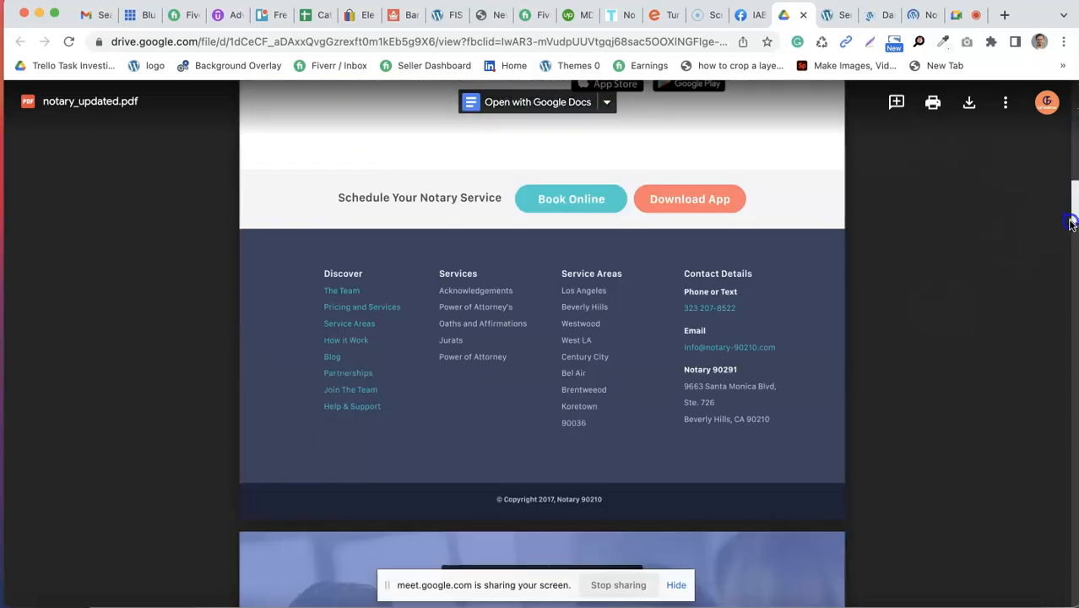
# Step: Switch to the Notary-90210 WordPress dashboard and open the Elementor popup templates list
pyautogui.click(846, 13)
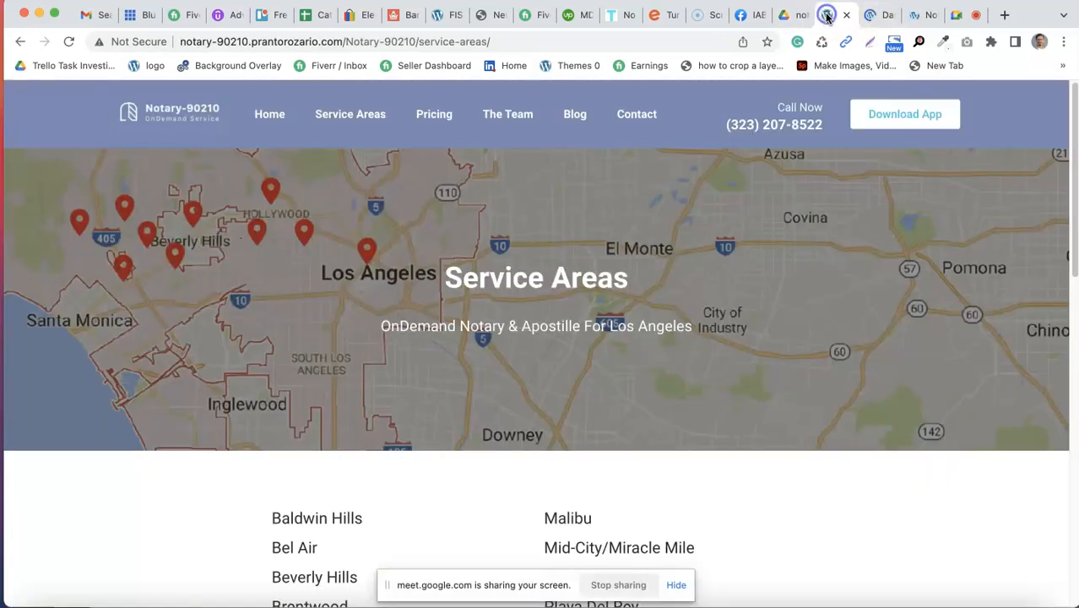
pyautogui.click(846, 15)
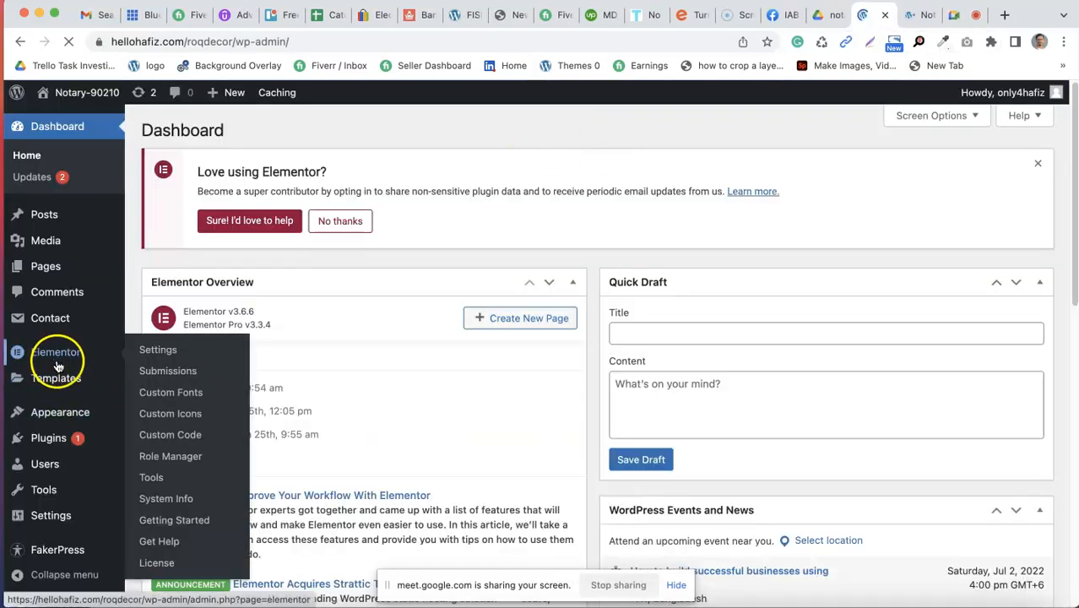
pyautogui.moveTo(59, 379)
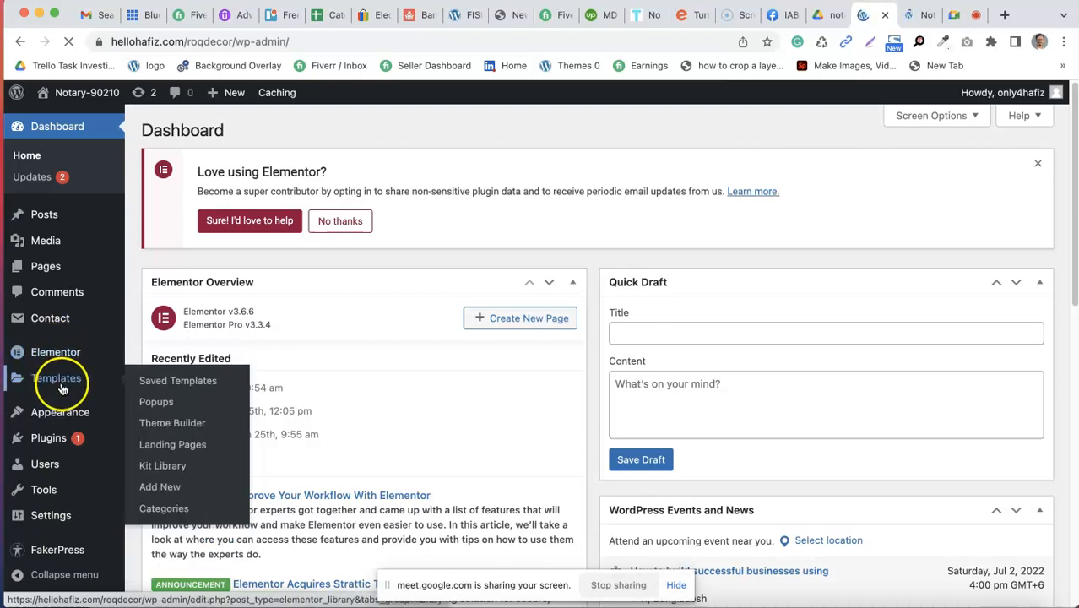
pyautogui.click(165, 426)
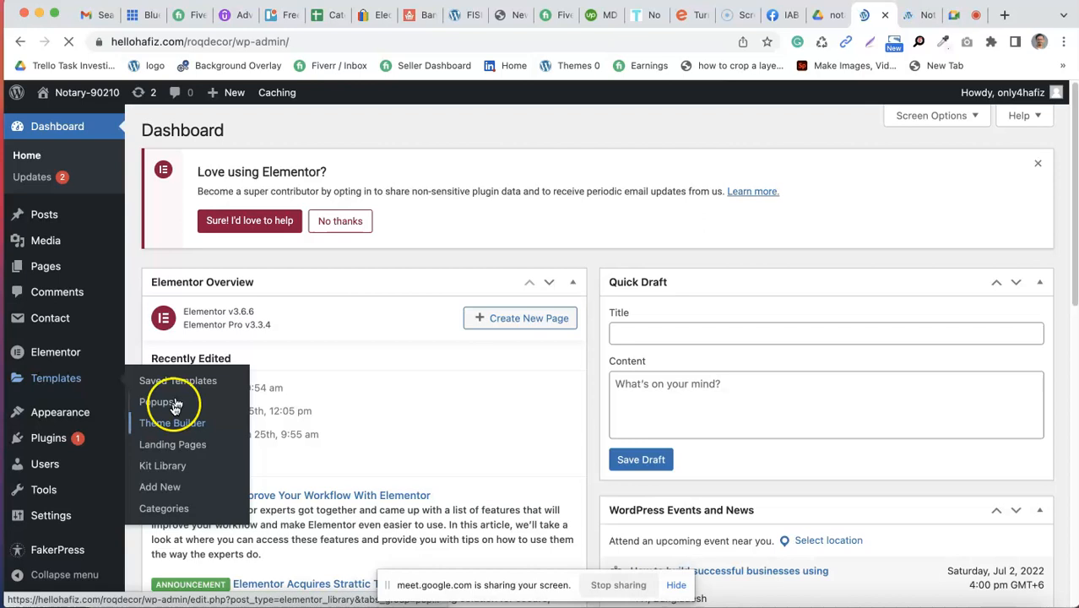
pyautogui.click(163, 404)
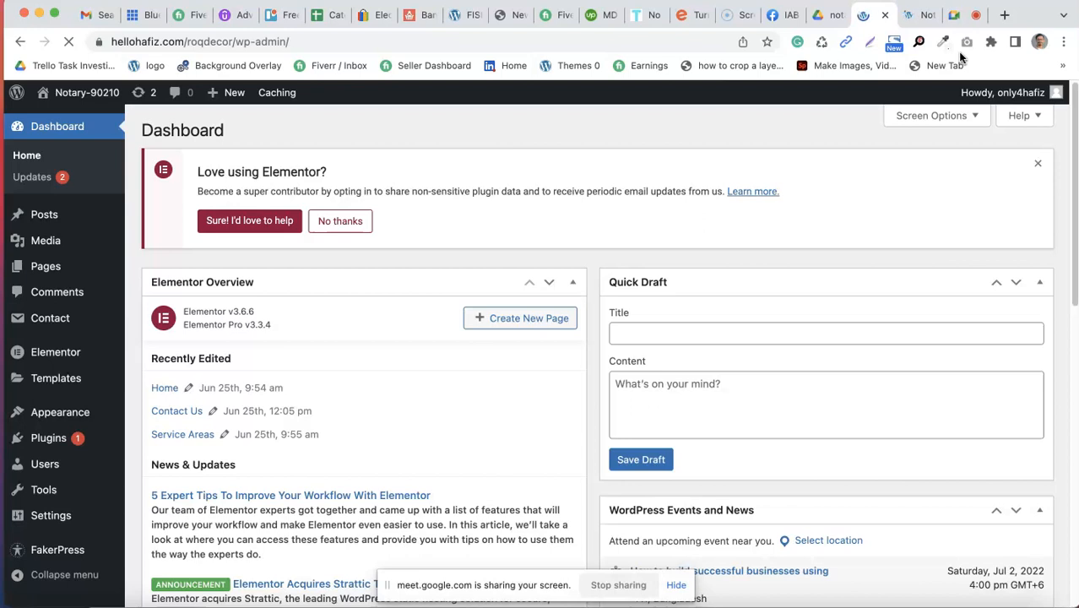
pyautogui.click(920, 14)
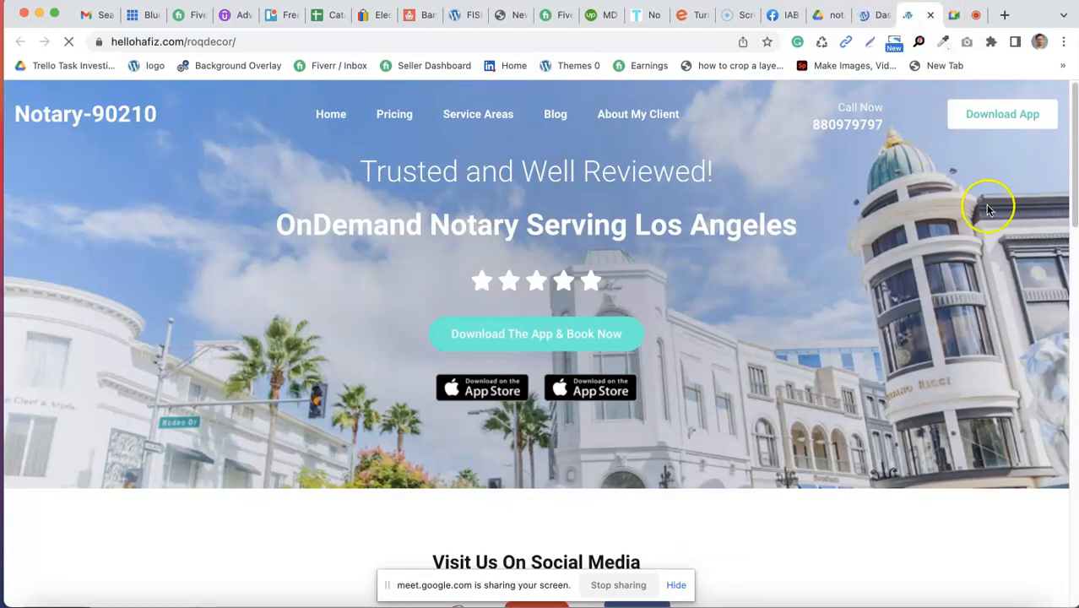
pyautogui.moveTo(1075, 167); pyautogui.dragTo(1074, 153)
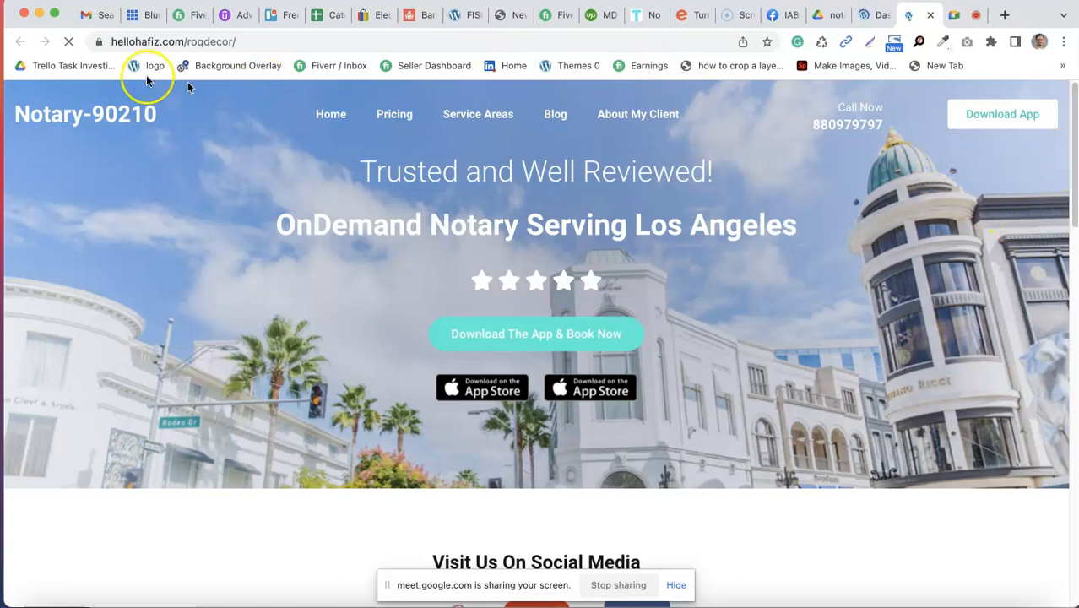
pyautogui.click(865, 18)
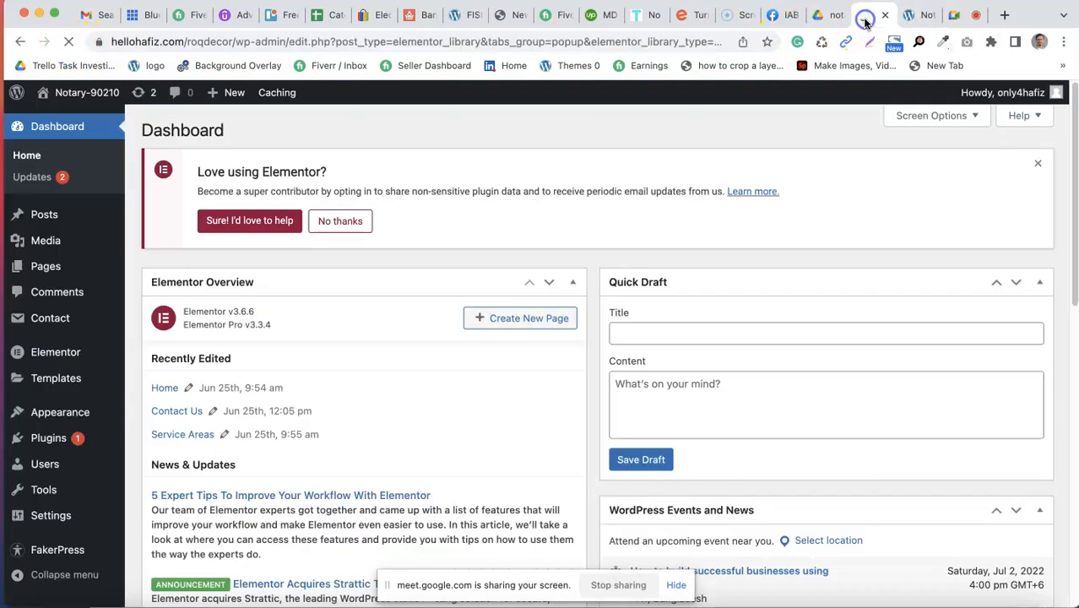
pyautogui.click(924, 19)
pyautogui.click(878, 18)
pyautogui.click(915, 19)
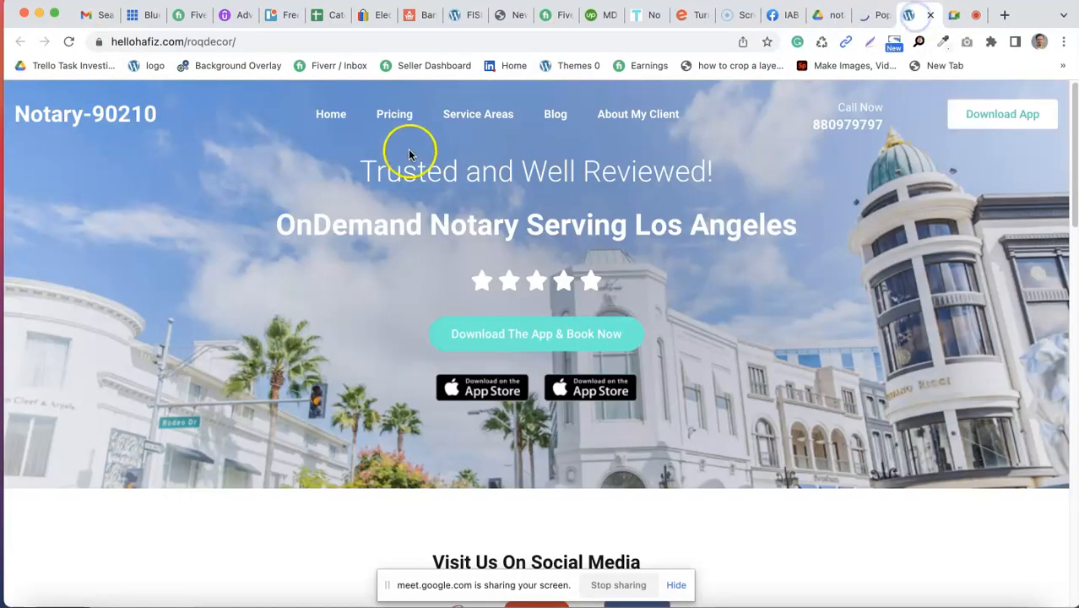
pyautogui.click(869, 17)
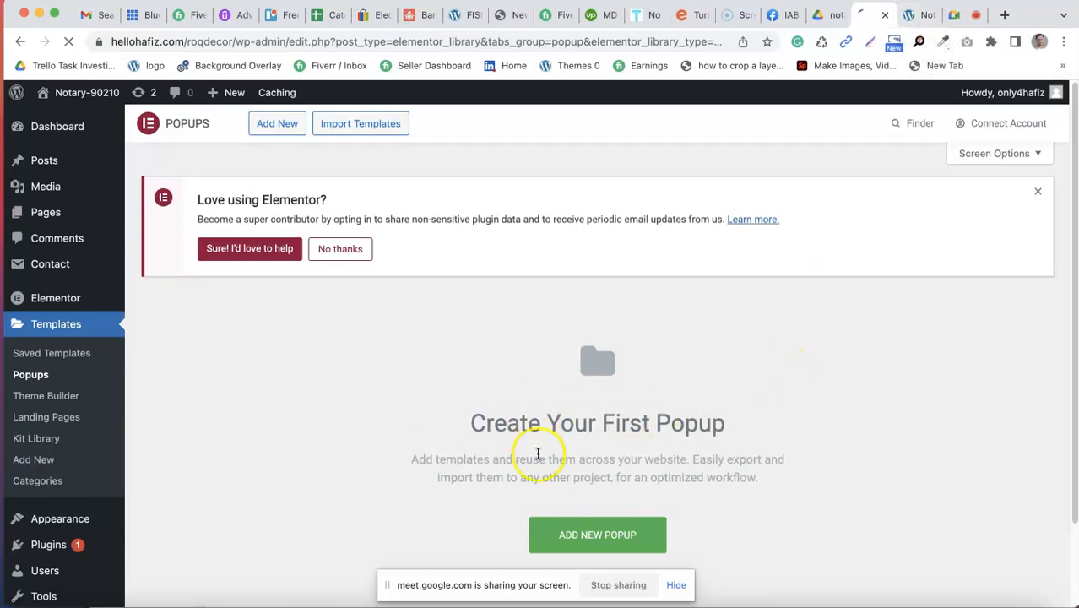
# Step: Create a new popup template named "Download App Popup"
pyautogui.scroll(-2, 537, 453)
pyautogui.click(573, 447)
pyautogui.click(590, 411)
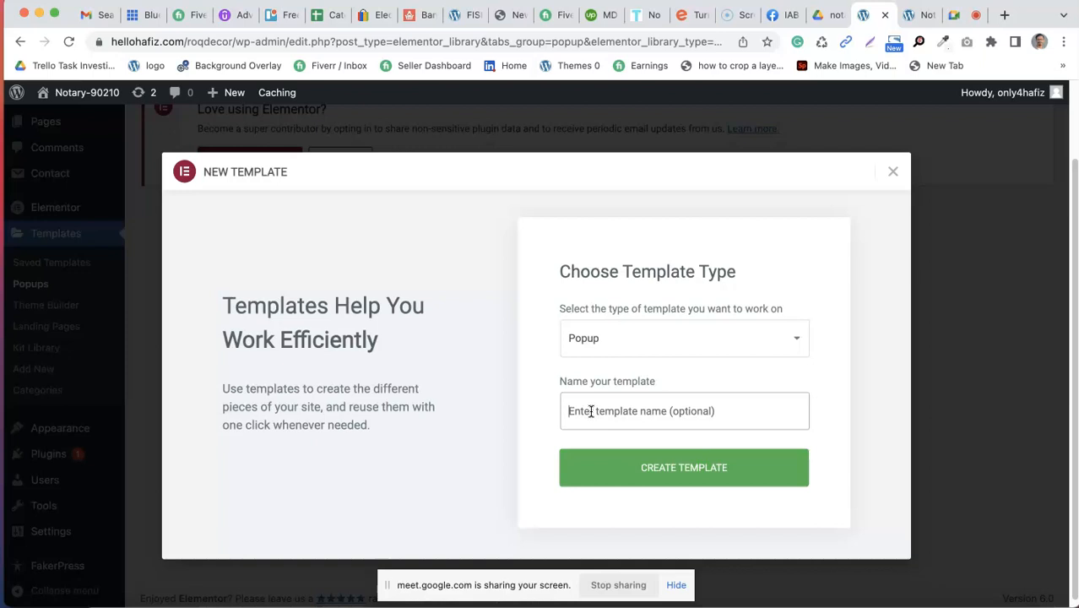
pyautogui.write('Download App Popup')
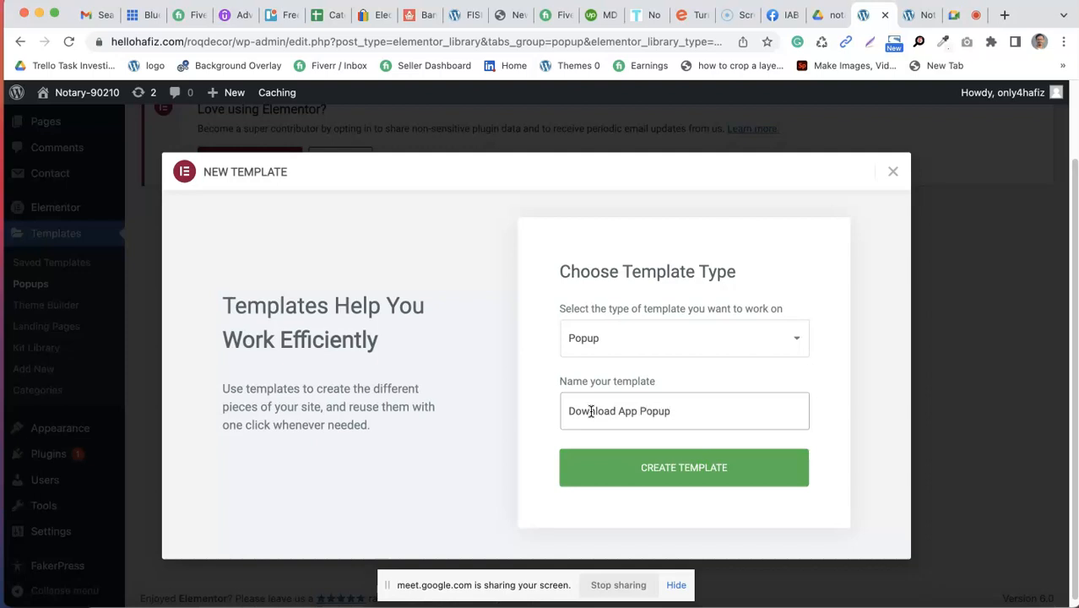
pyautogui.tripleClick(590, 411)
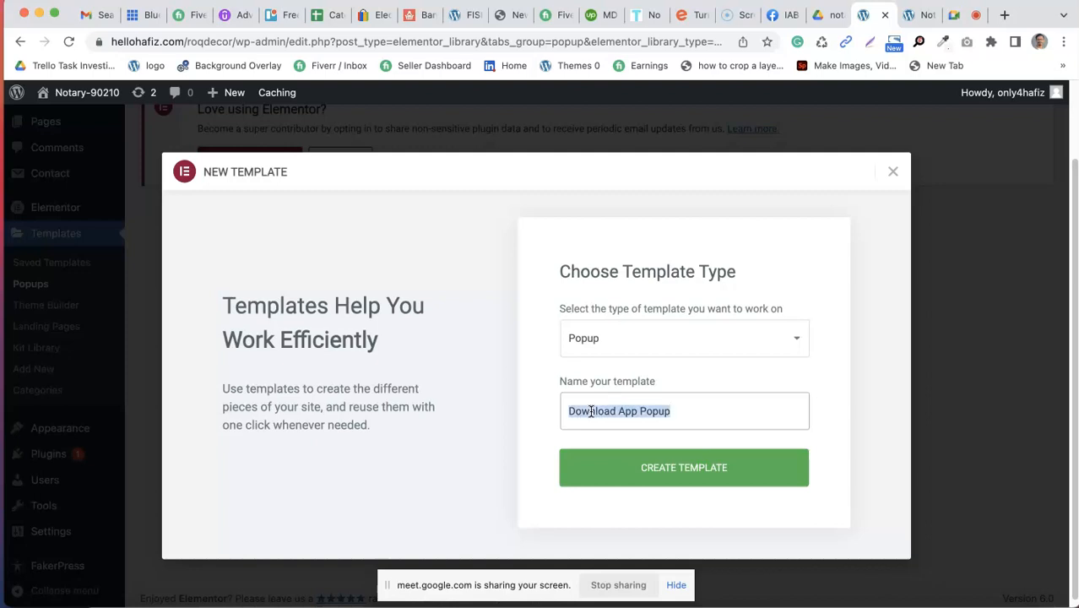
pyautogui.click(627, 487)
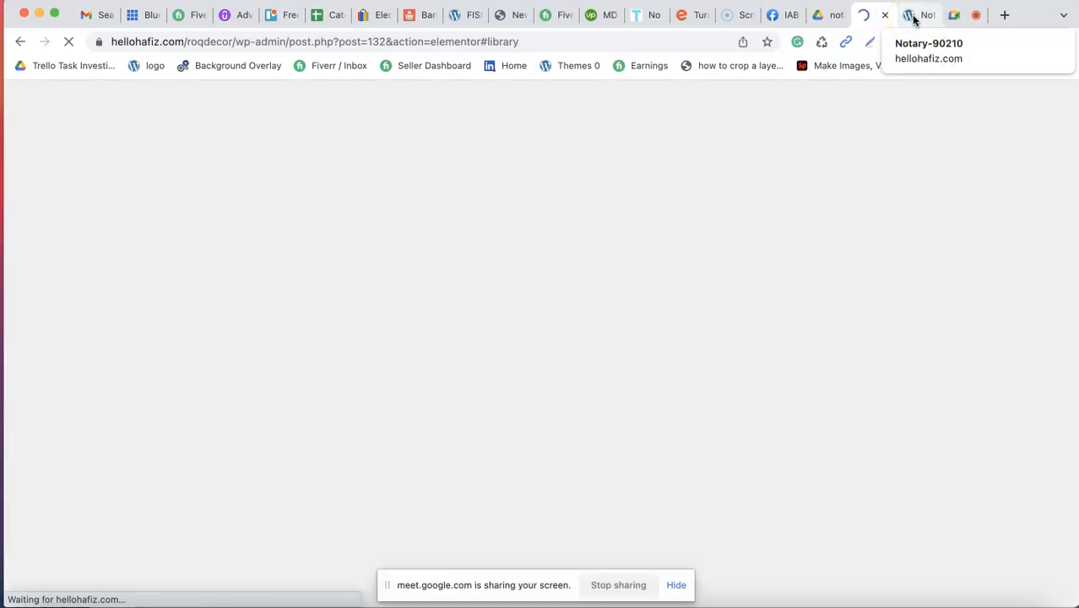
# Step: Examine the app download popup design in notary_updated.pdf, including its logo title, text and store badges
pyautogui.click(816, 17)
pyautogui.click(530, 275)
pyautogui.click(562, 275)
pyautogui.moveTo(524, 272); pyautogui.dragTo(573, 275)
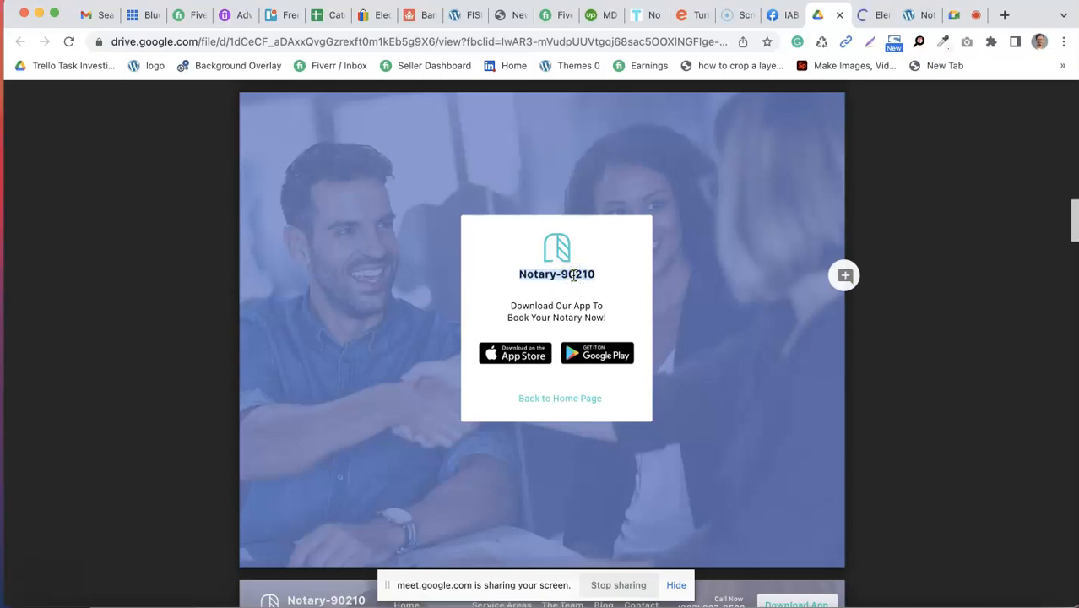
pyautogui.click(871, 16)
pyautogui.click(842, 97)
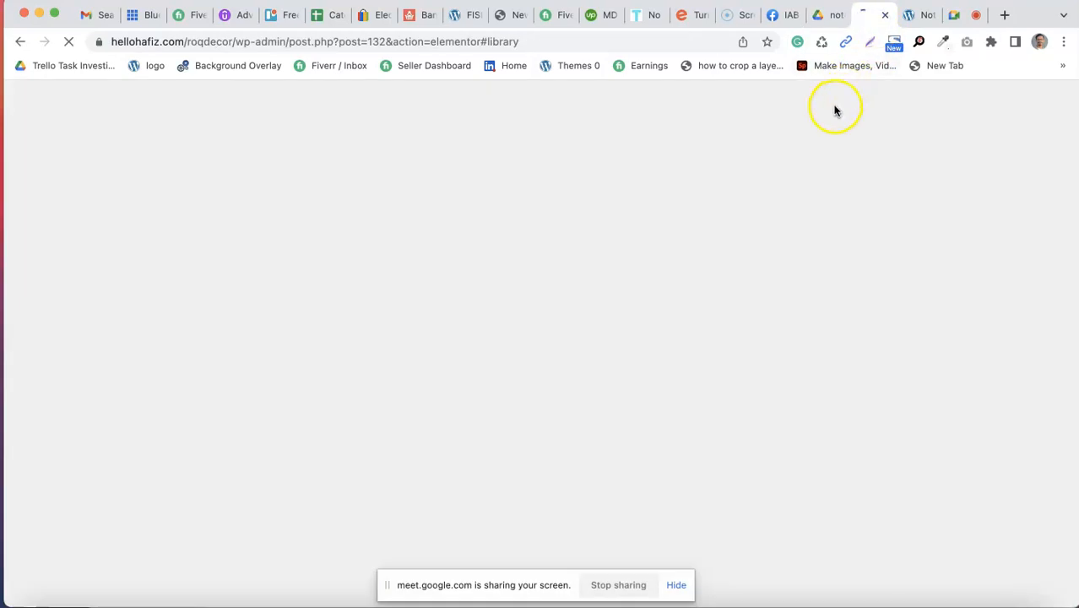
pyautogui.click(829, 23)
pyautogui.click(869, 26)
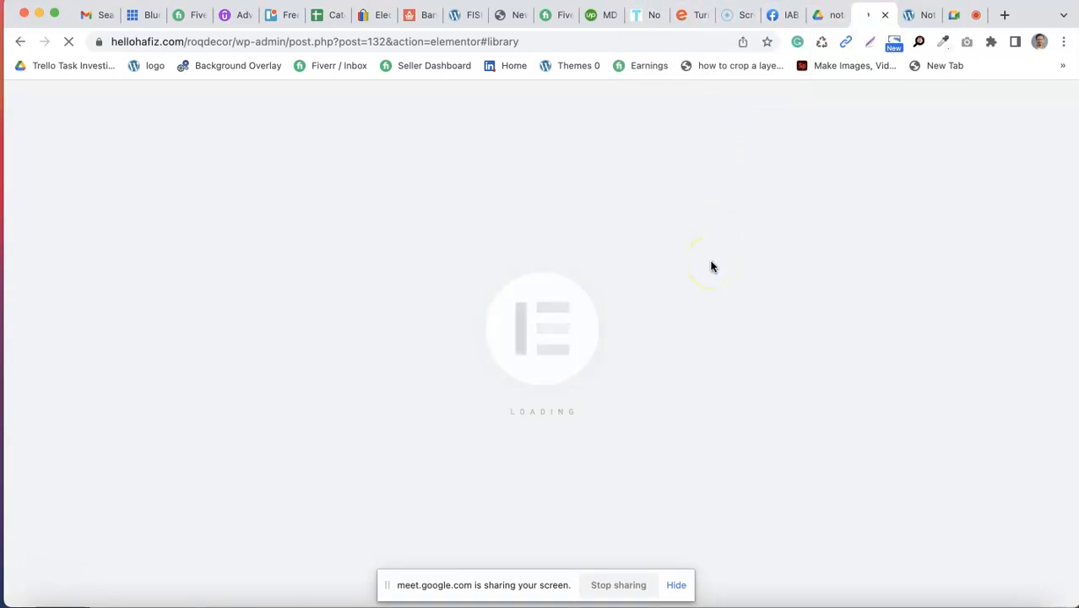
pyautogui.click(918, 15)
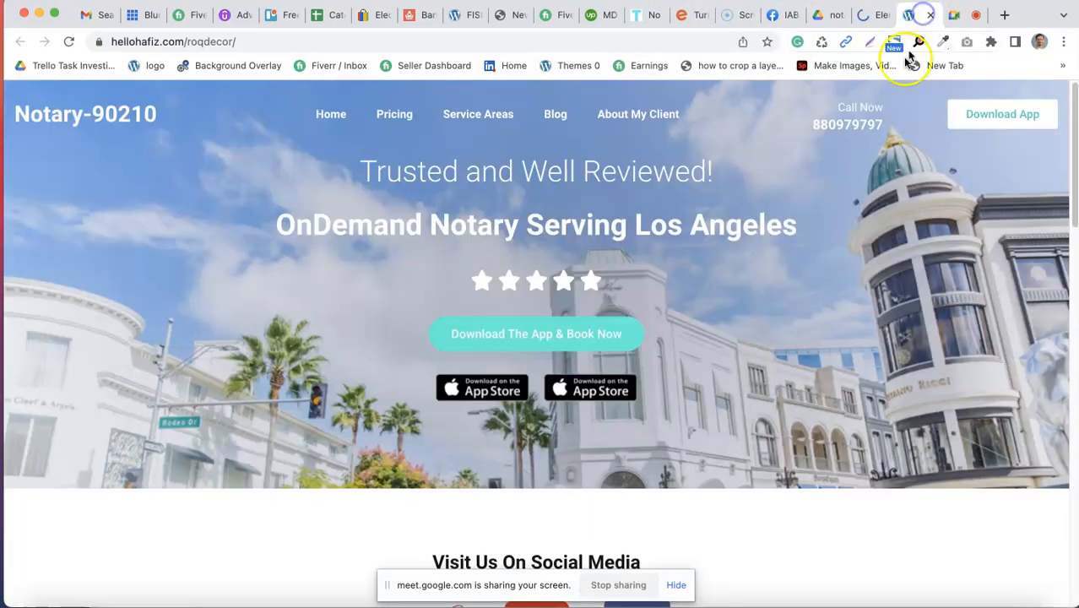
pyautogui.click(878, 15)
pyautogui.click(830, 17)
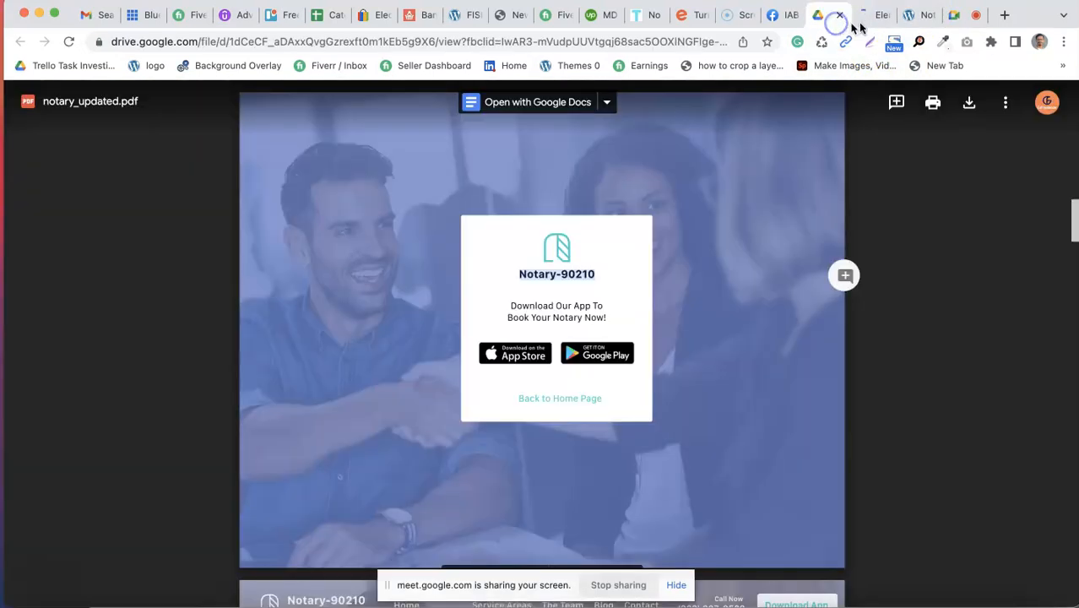
pyautogui.click(873, 15)
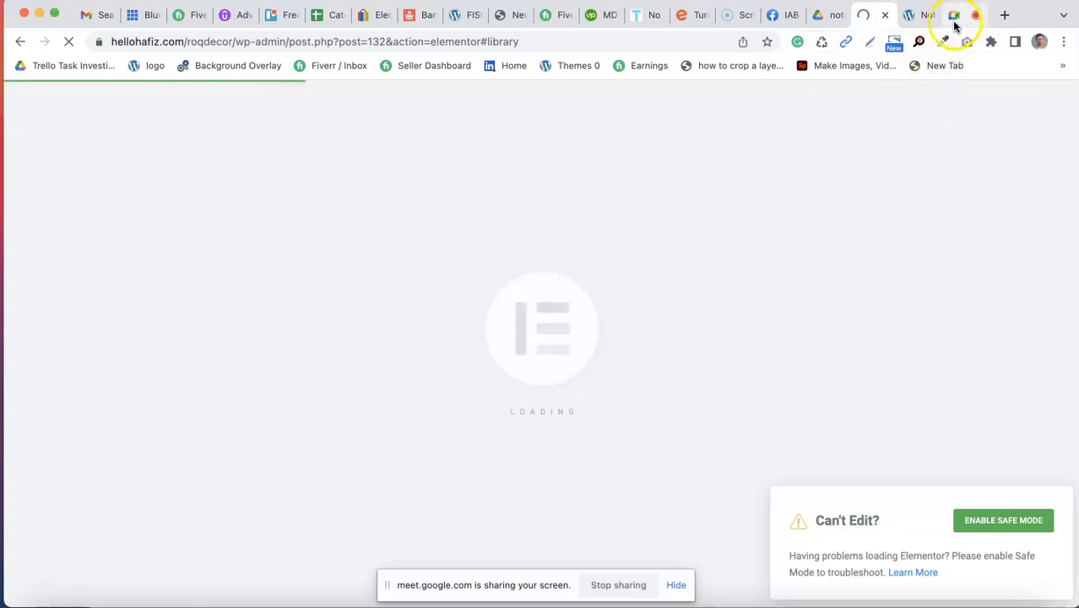
pyautogui.click(829, 11)
pyautogui.click(862, 17)
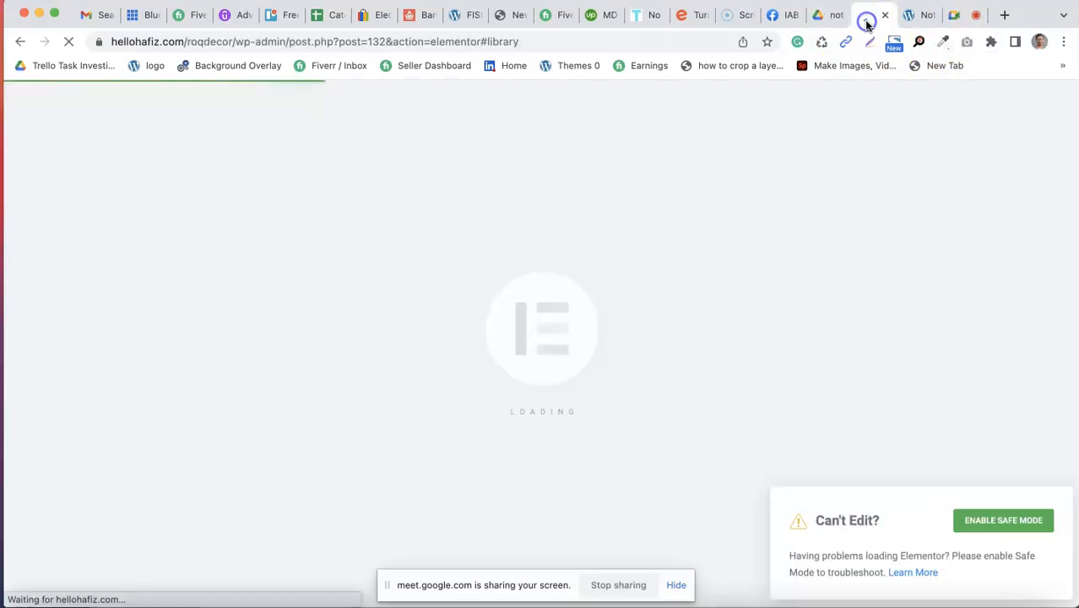
pyautogui.click(923, 15)
pyautogui.click(954, 15)
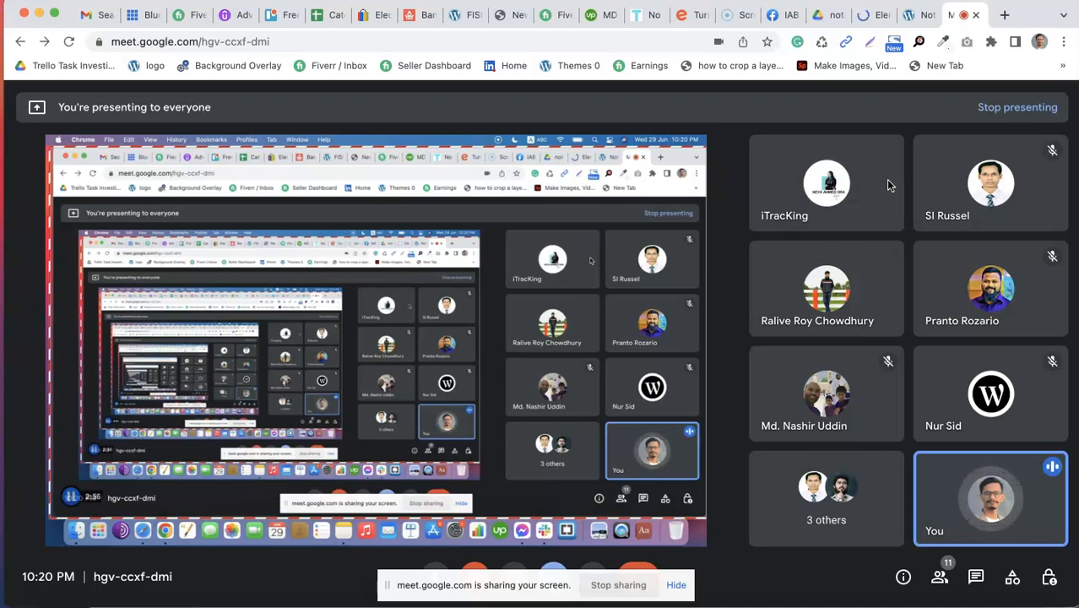
pyautogui.click(868, 14)
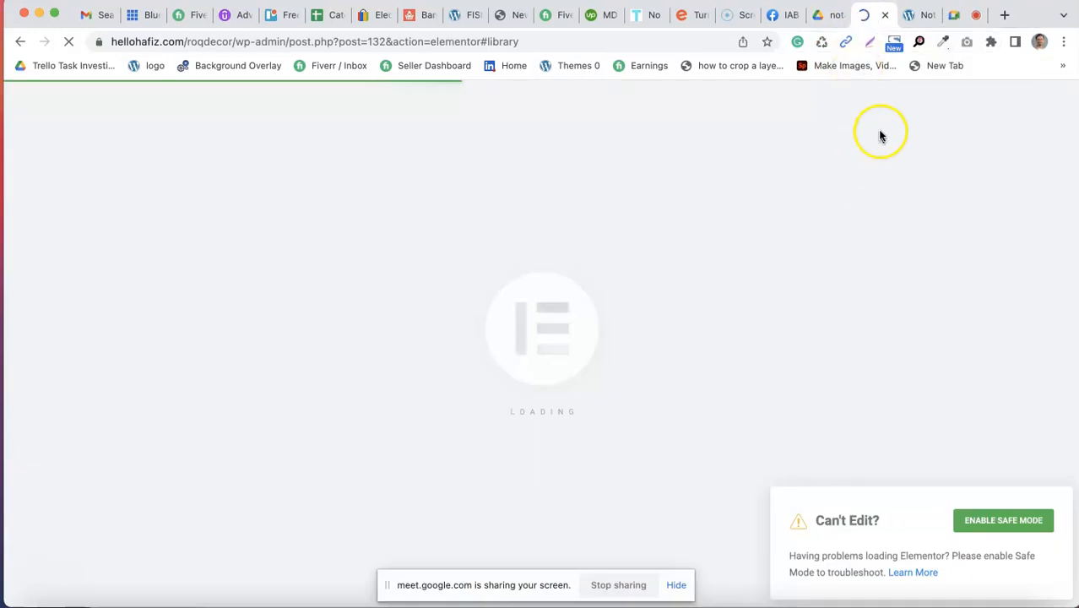
pyautogui.click(832, 17)
pyautogui.click(870, 16)
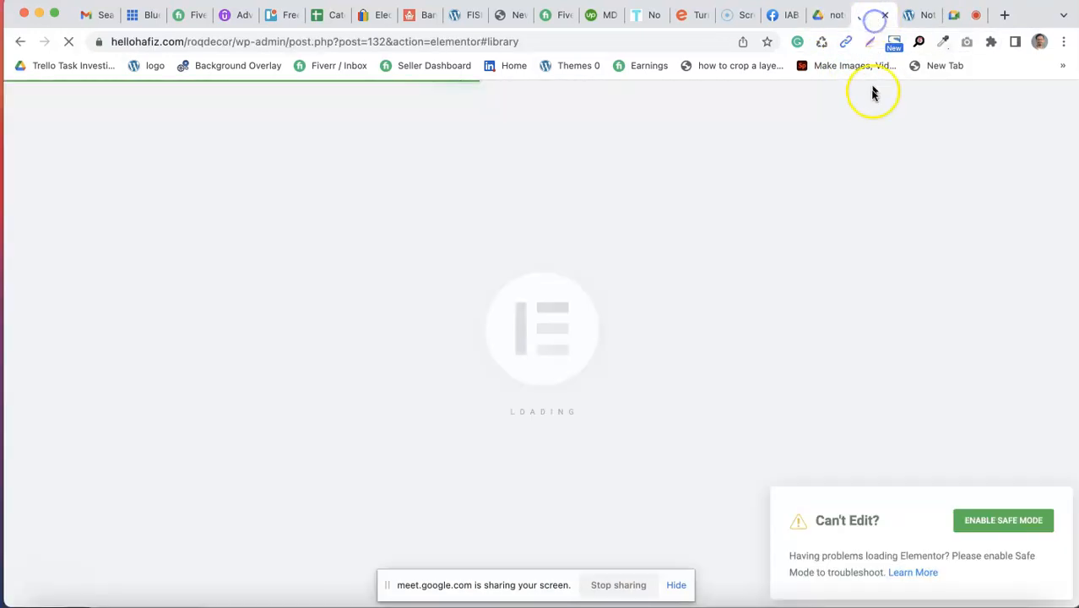
pyautogui.click(955, 17)
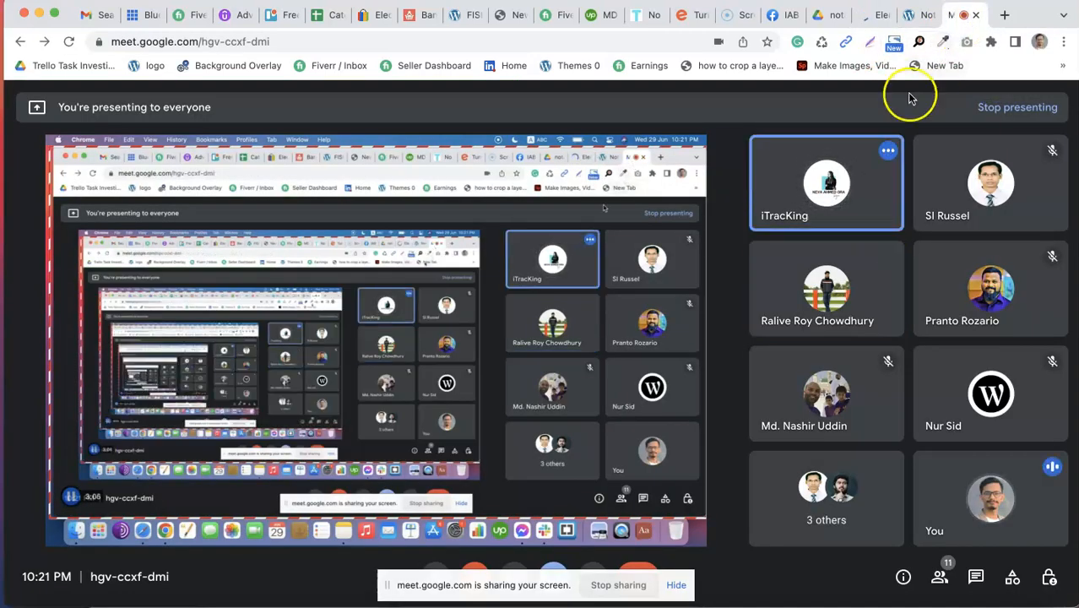
pyautogui.click(869, 16)
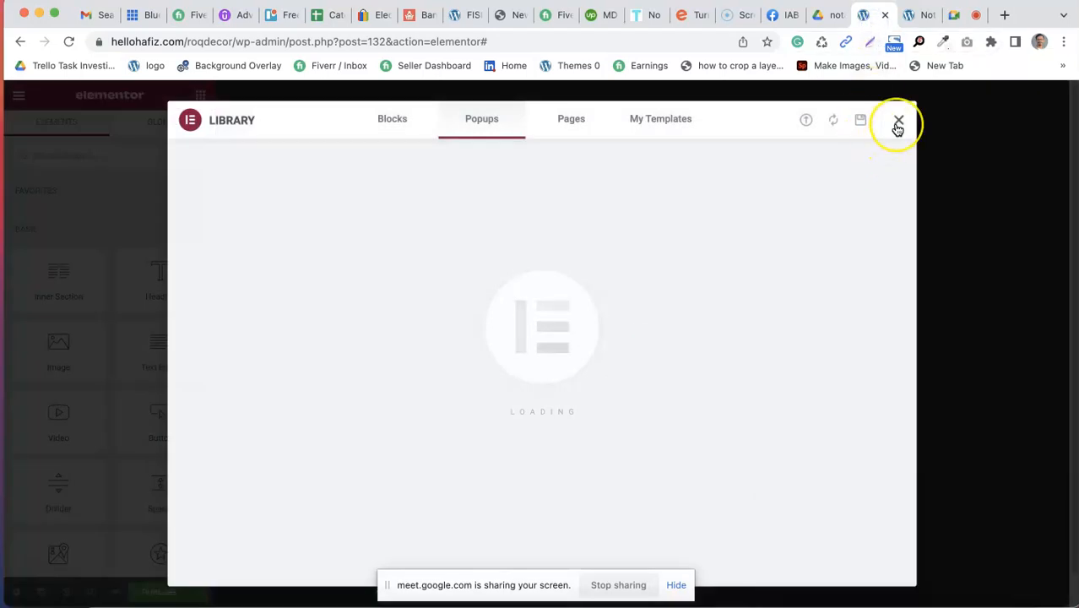
# Step: Dismiss the template library and set the popup's layout width to 550 px
pyautogui.click(896, 125)
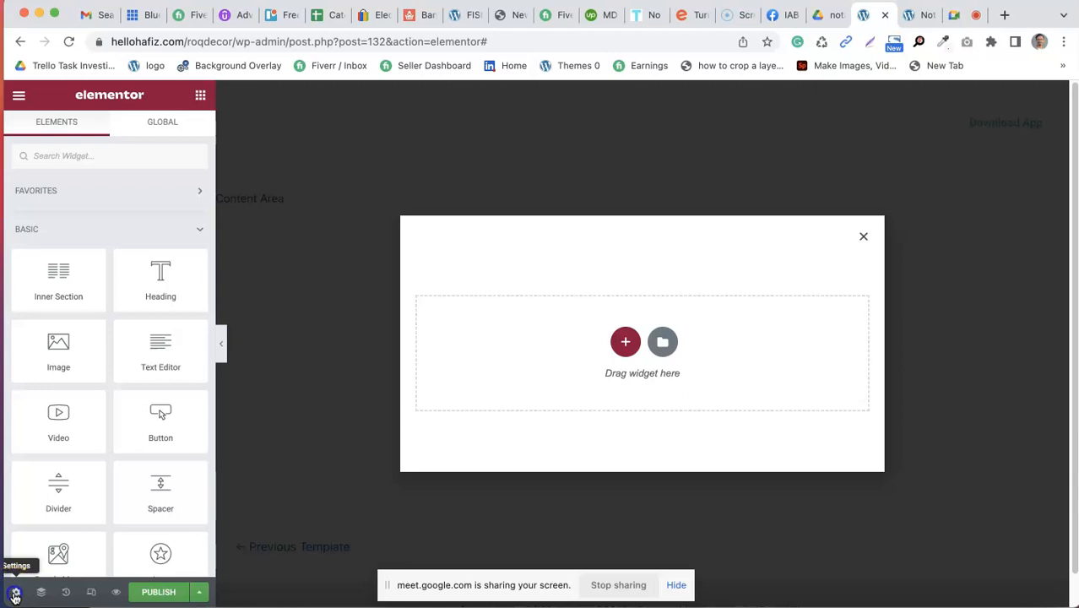
pyautogui.click(15, 594)
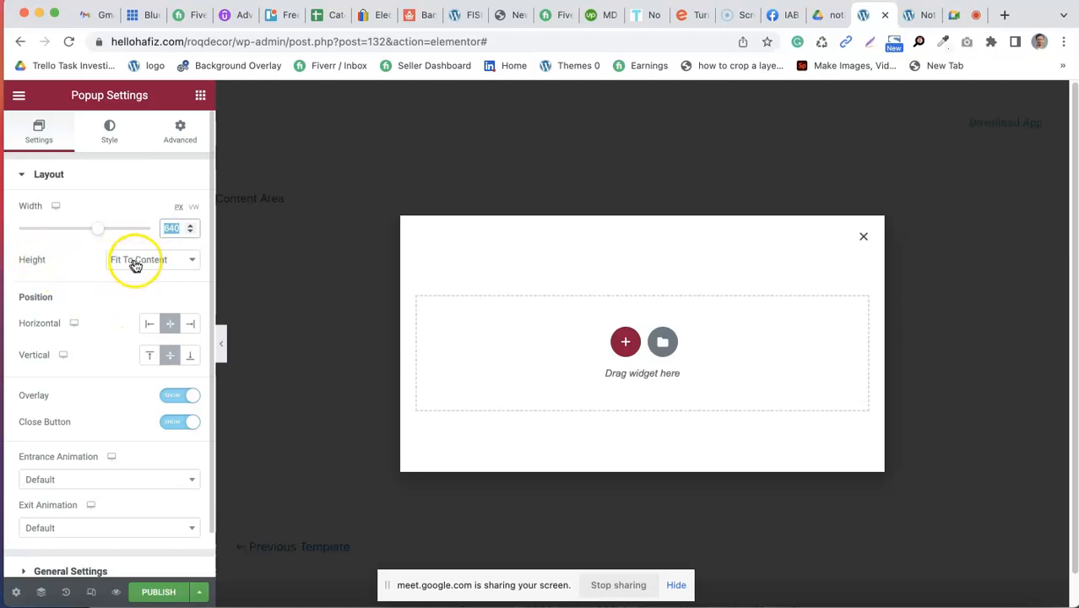
pyautogui.click(137, 262)
pyautogui.click(77, 264)
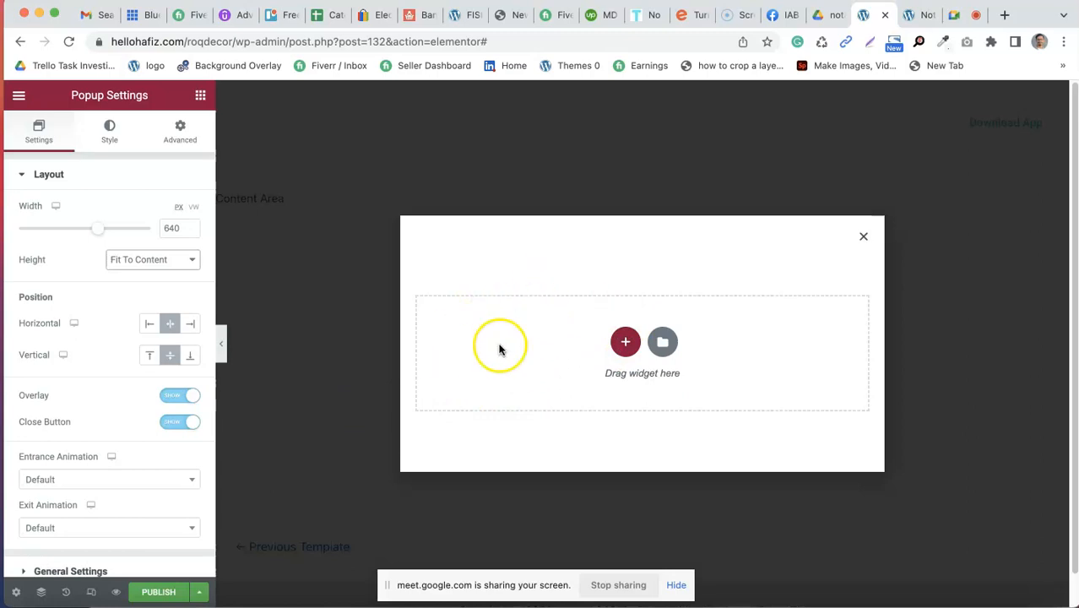
pyautogui.moveTo(98, 235)
pyautogui.mouseDown()
pyautogui.moveTo(73, 232)
pyautogui.moveTo(104, 232)
pyautogui.moveTo(87, 237)
pyautogui.mouseUp()
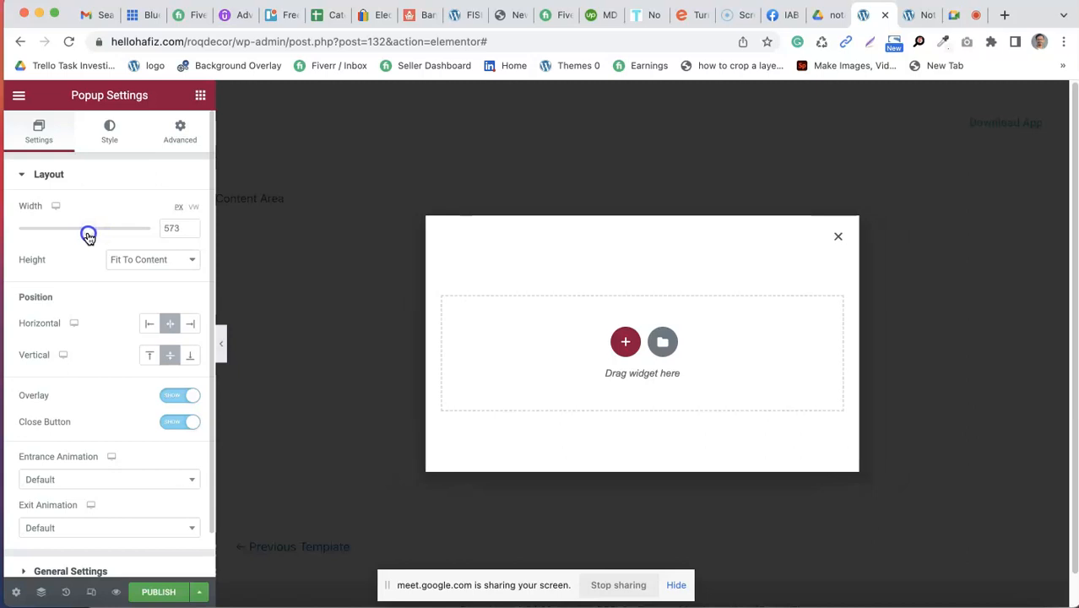
pyautogui.click(171, 227)
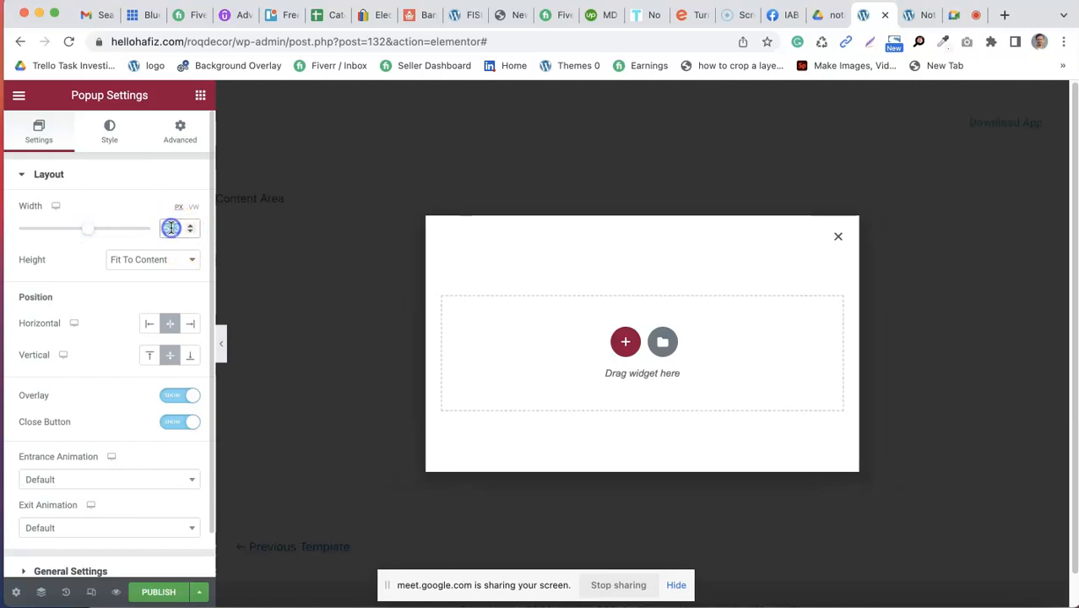
pyautogui.write('550')
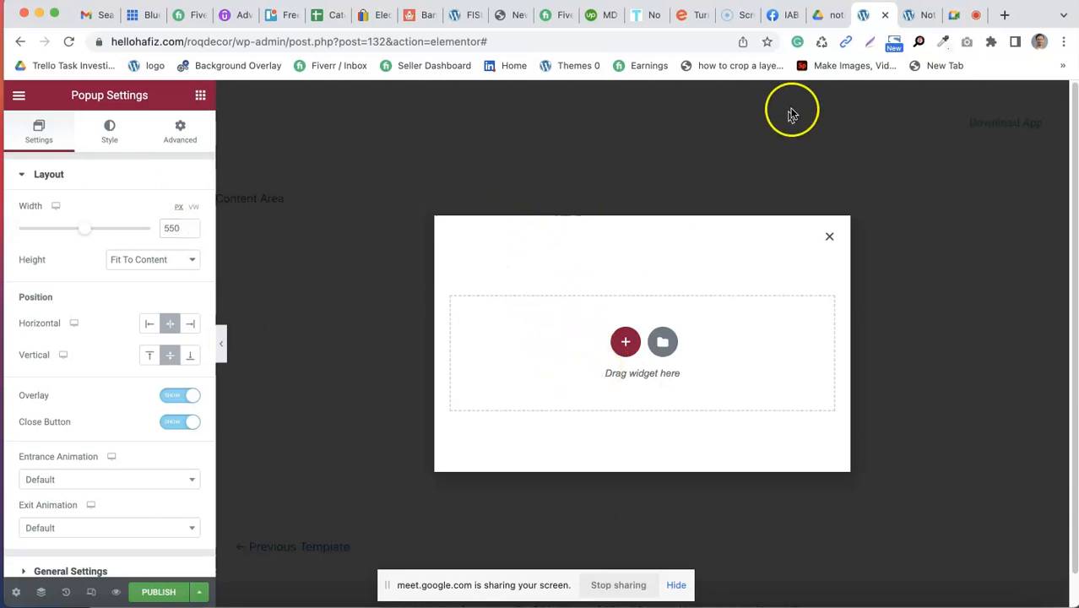
# Step: Check the popup design in the PDF and add a single-column section to the empty popup
pyautogui.click(825, 17)
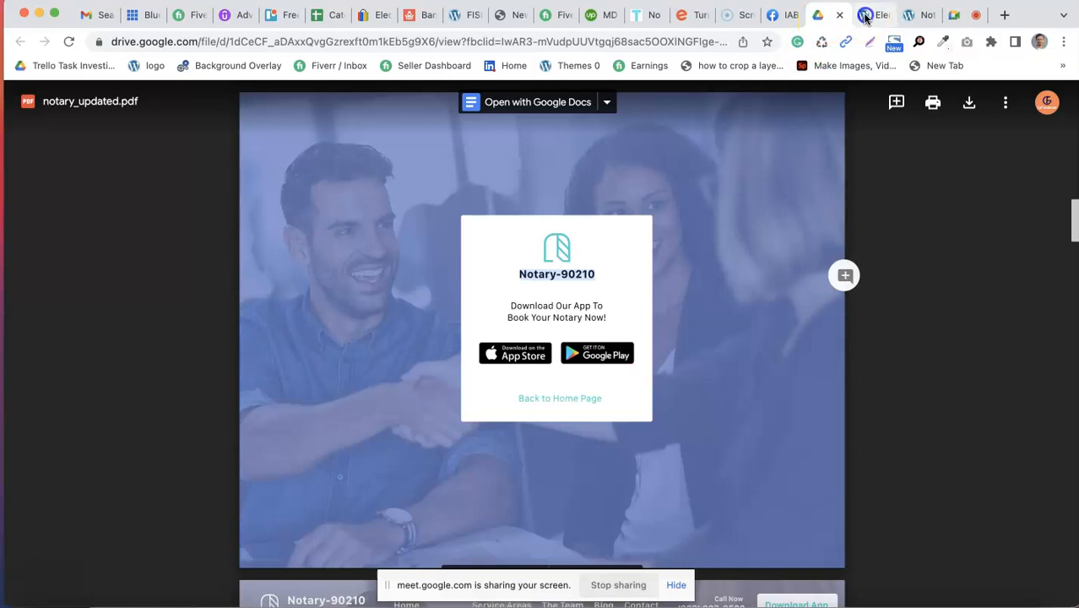
pyautogui.click(865, 15)
pyautogui.click(623, 341)
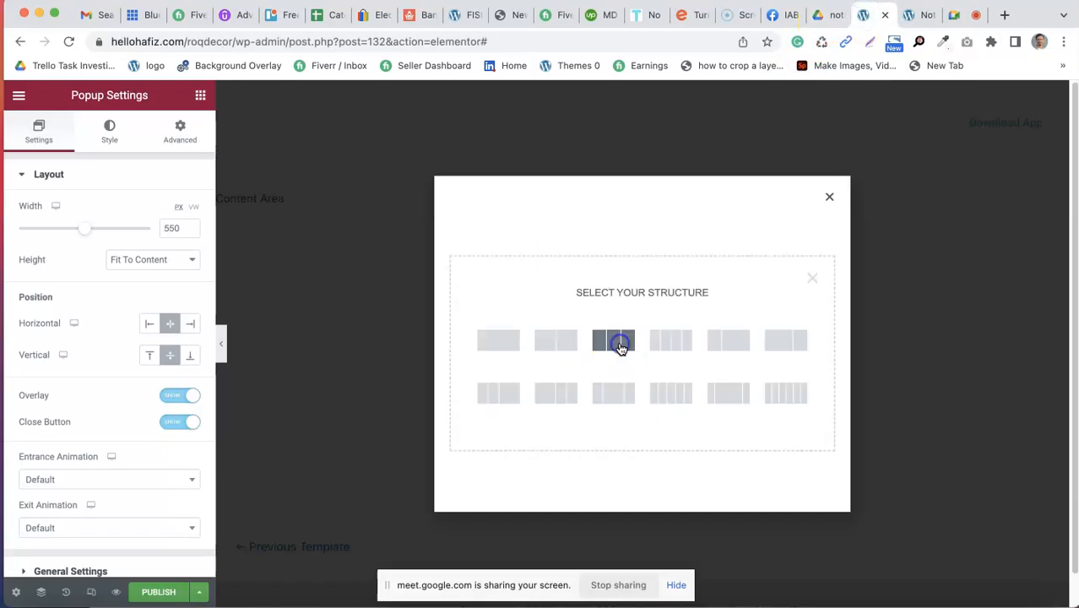
pyautogui.click(505, 340)
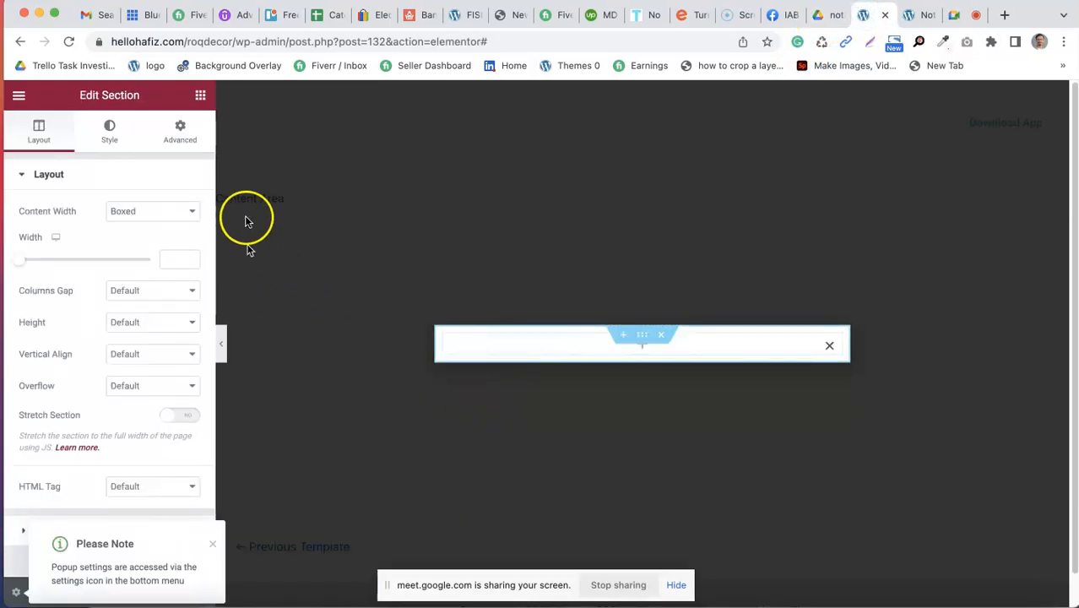
# Step: Set the popup section's padding to 40 px on all sides
pyautogui.click(182, 134)
pyautogui.click(135, 291)
pyautogui.write('40')
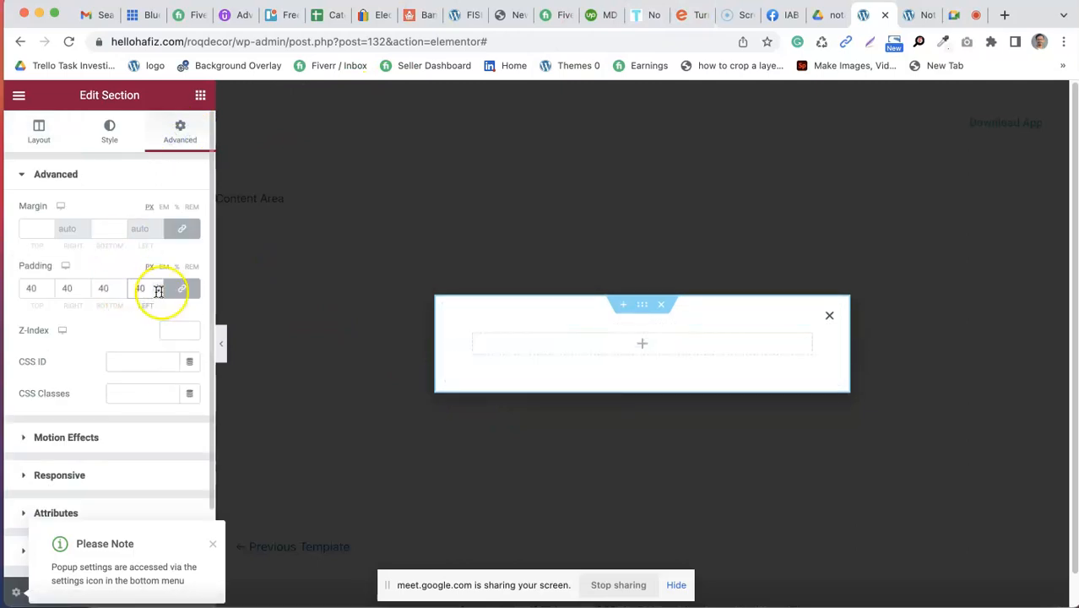
# Step: Add an image widget to the section, upload convert_icon_popup.png from Downloads into it, and set its image size to Full
pyautogui.click(643, 343)
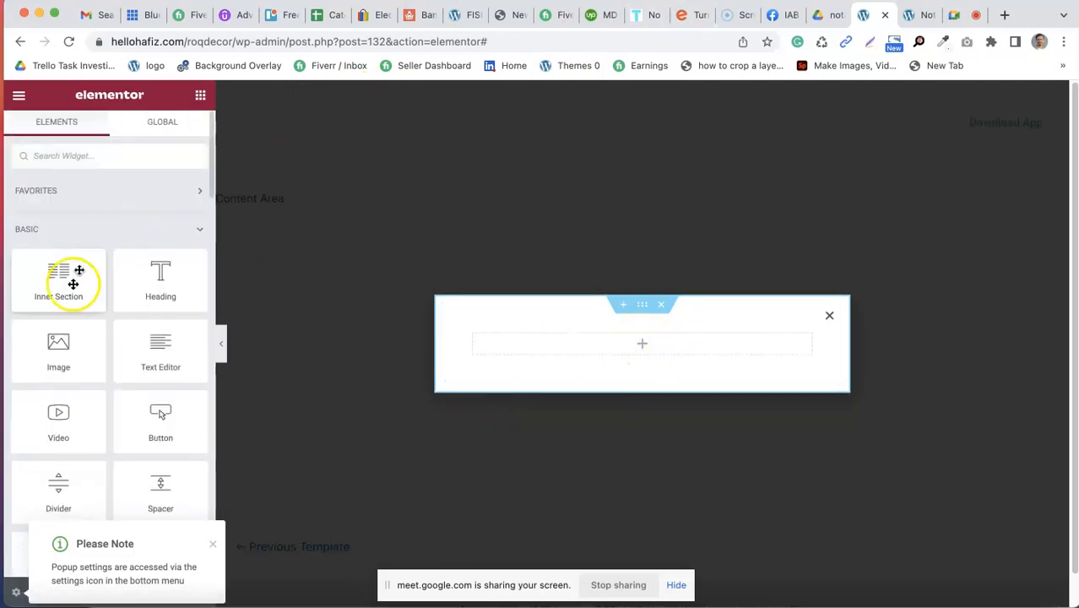
pyautogui.moveTo(57, 357); pyautogui.dragTo(615, 352)
pyautogui.click(79, 234)
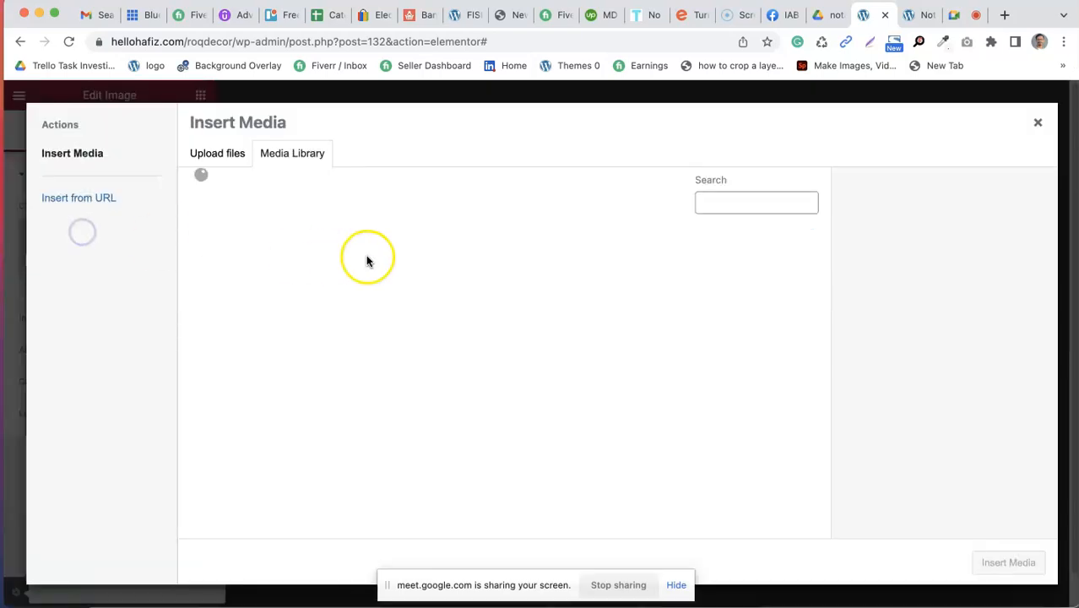
pyautogui.click(231, 160)
pyautogui.click(604, 353)
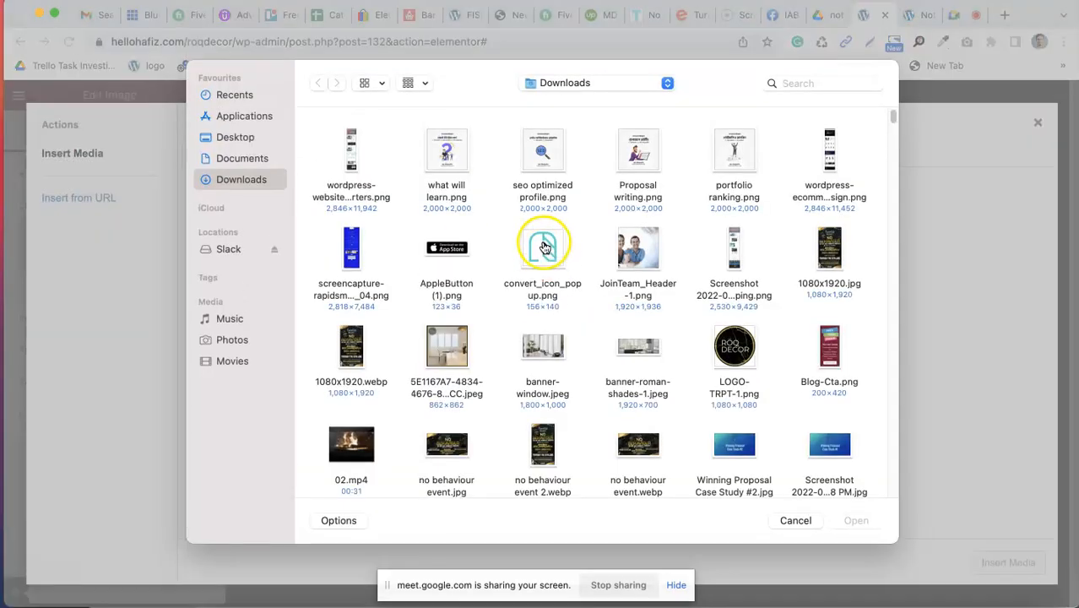
pyautogui.click(544, 246)
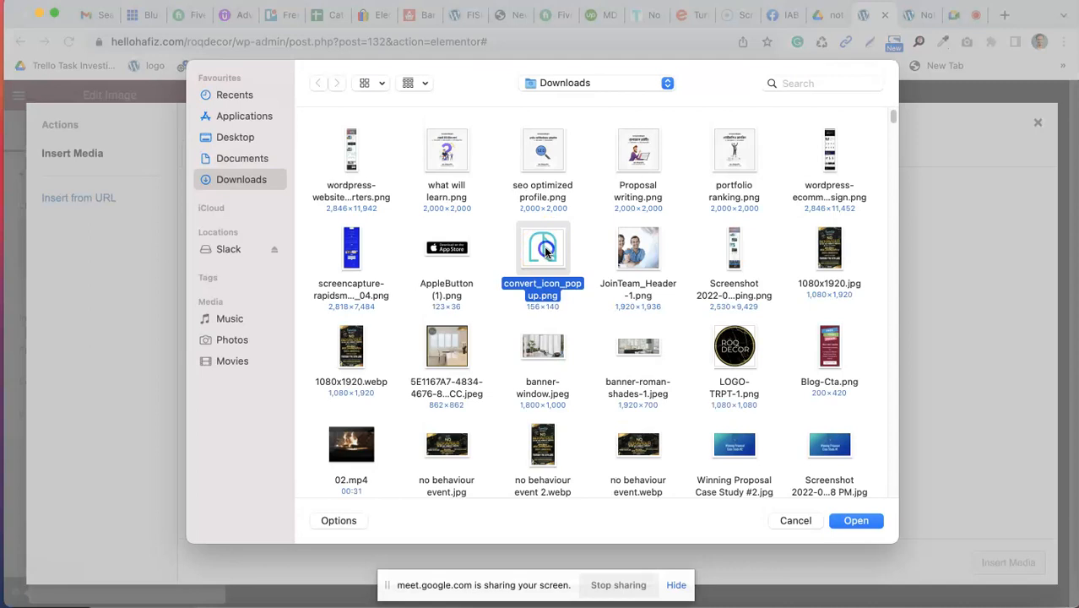
pyautogui.click(851, 522)
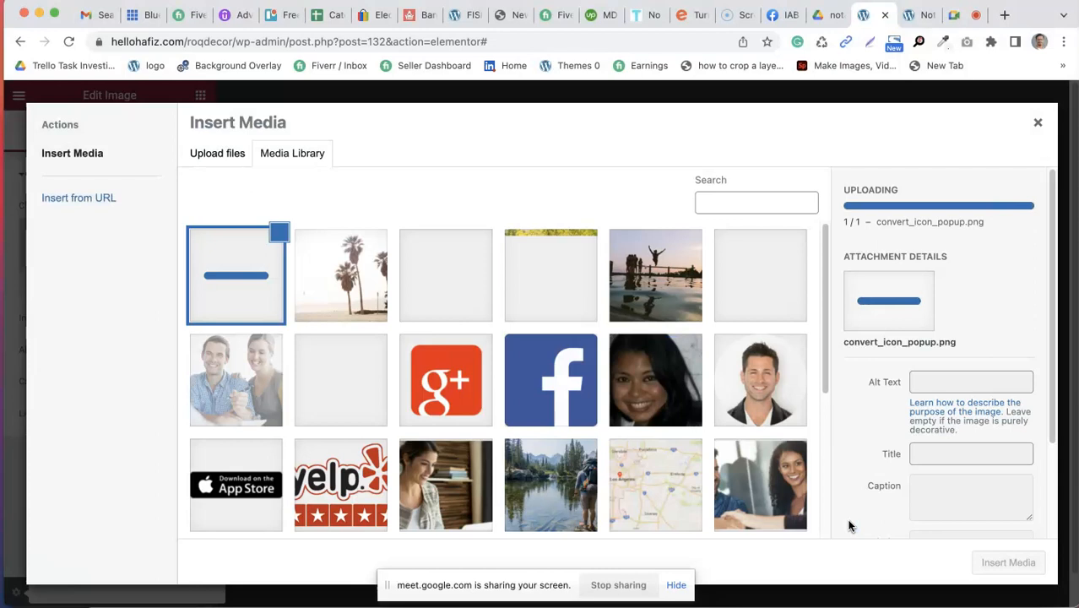
pyautogui.moveTo(1050, 353)
pyautogui.mouseDown()
pyautogui.moveTo(1054, 475)
pyautogui.moveTo(1050, 354)
pyautogui.mouseUp()
pyautogui.click(993, 561)
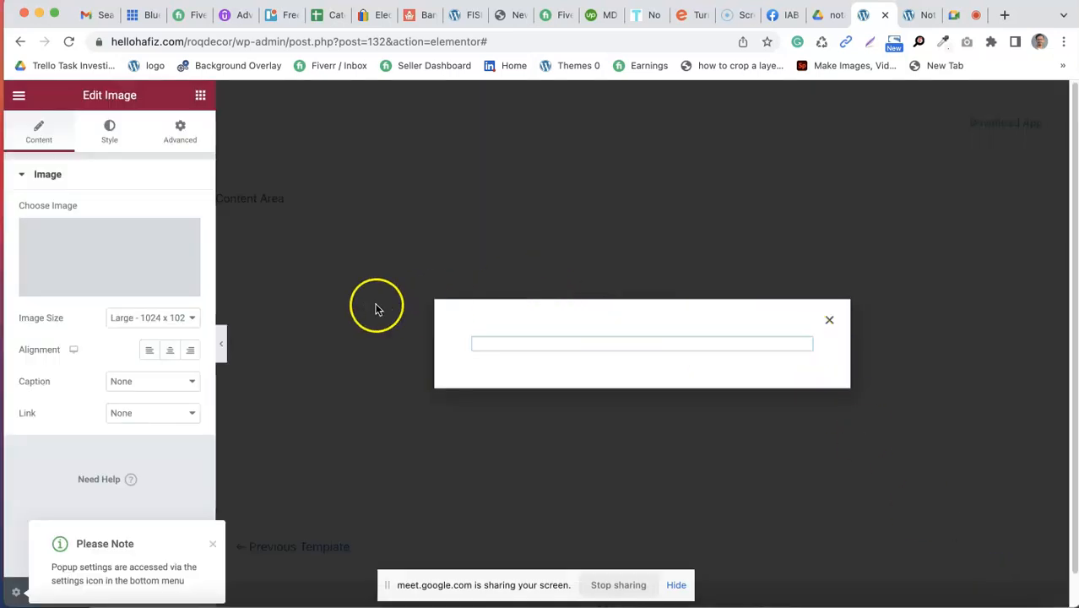
pyautogui.click(191, 318)
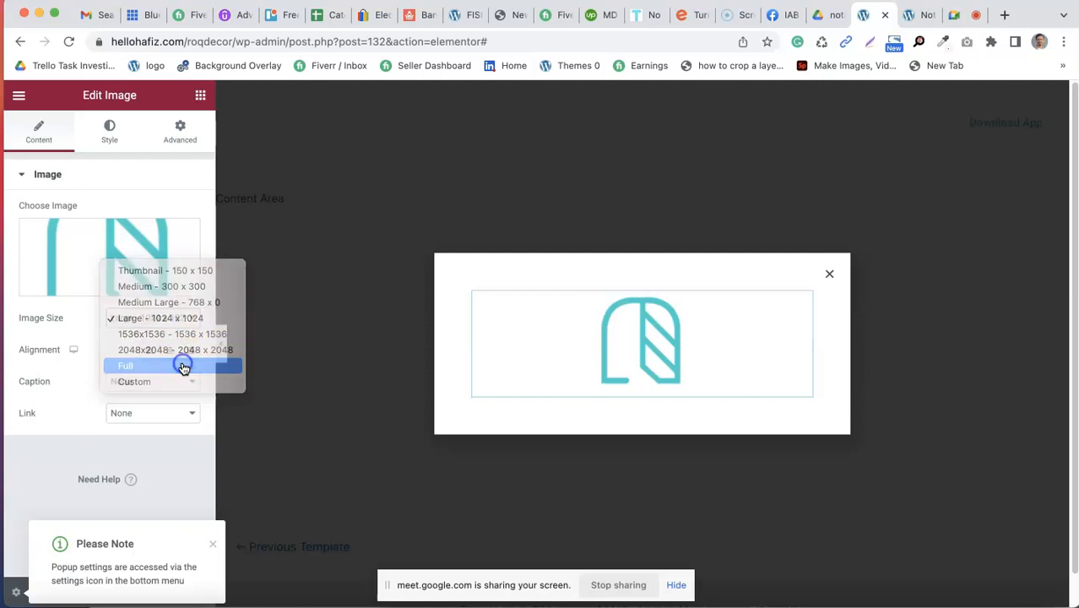
pyautogui.click(183, 365)
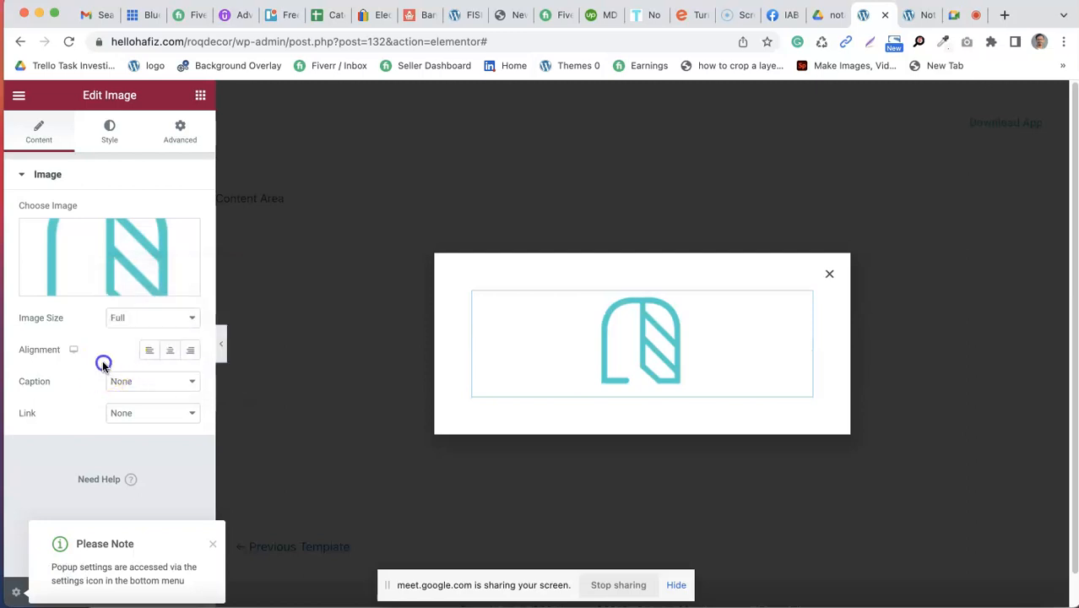
# Step: Add a centered heading reading "Notary-90210" below the logo image
pyautogui.click(200, 96)
pyautogui.moveTo(160, 301); pyautogui.dragTo(629, 397)
pyautogui.doubleClick(123, 219)
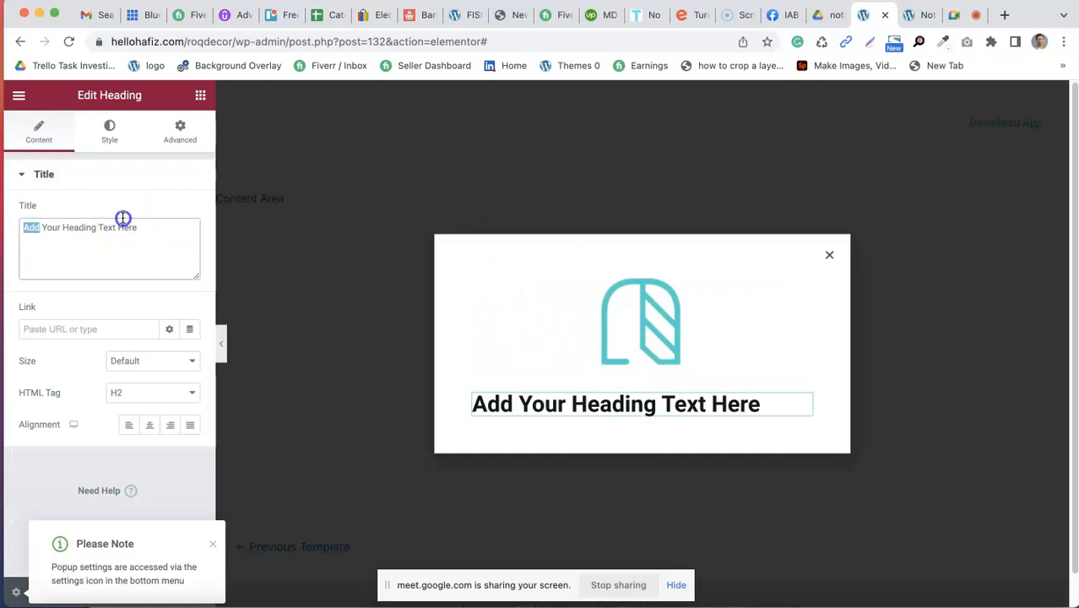
pyautogui.write('Notary-90210')
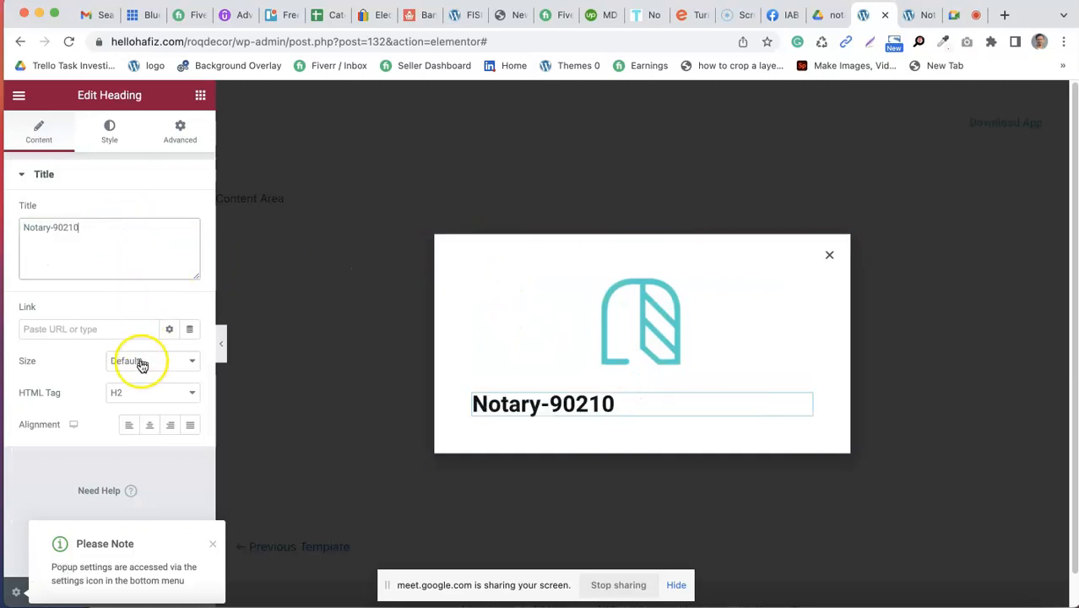
pyautogui.click(149, 424)
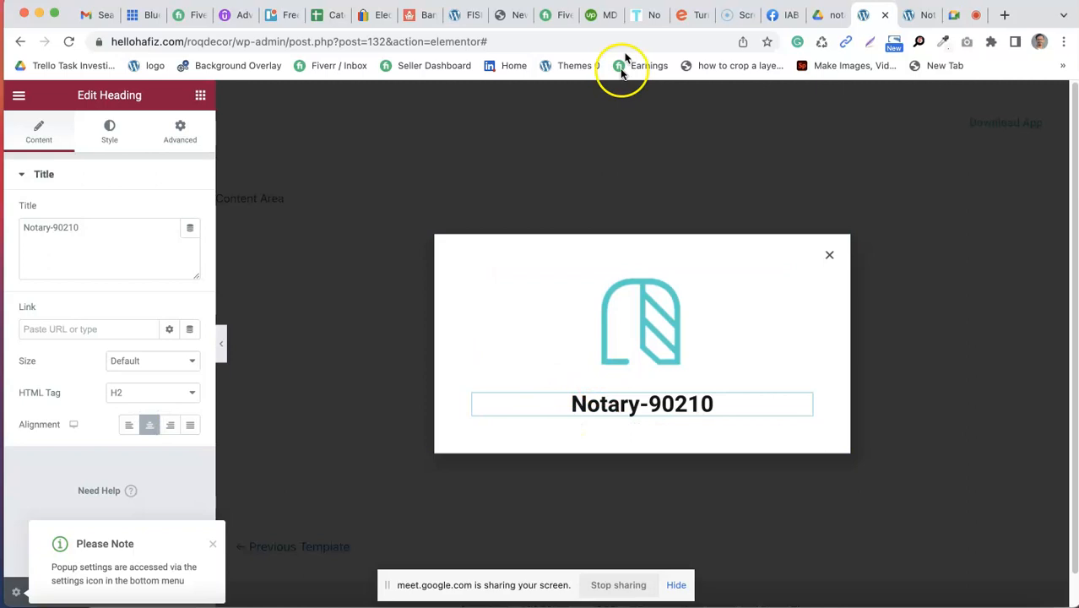
# Step: Copy the text "Download Our App To Book Your Notary Now!" from the popup design in notary_updated.pdf and return to the Elementor editor
pyautogui.click(831, 17)
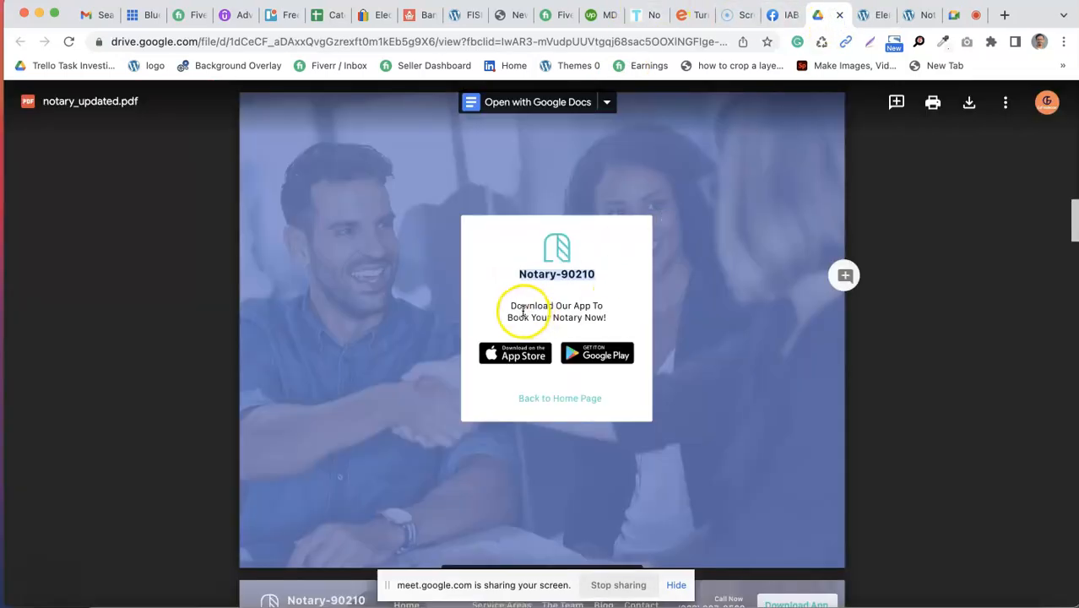
pyautogui.moveTo(510, 308); pyautogui.dragTo(601, 317)
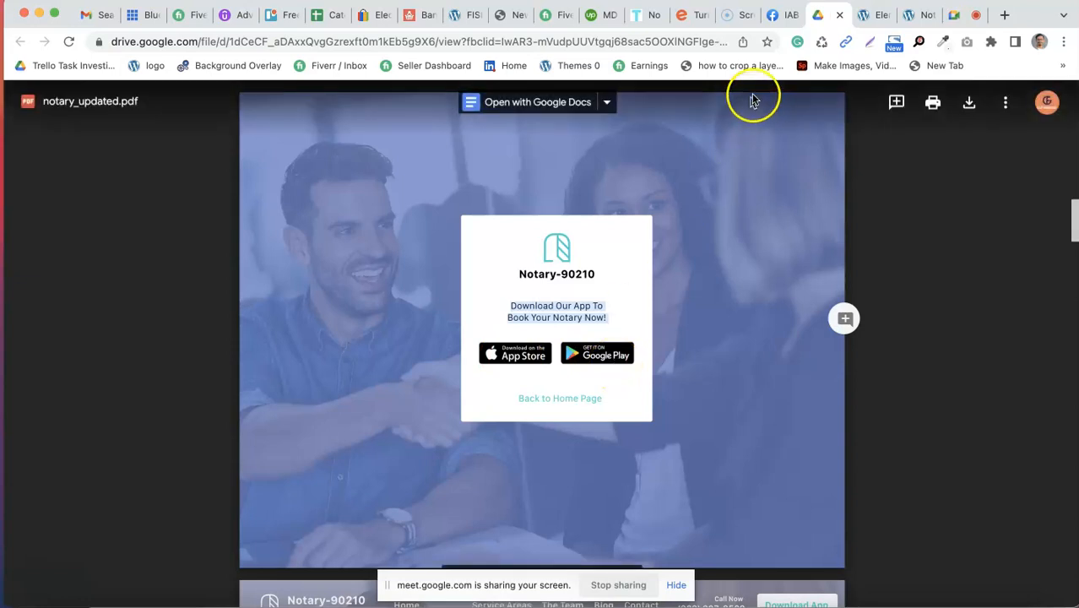
pyautogui.click(869, 15)
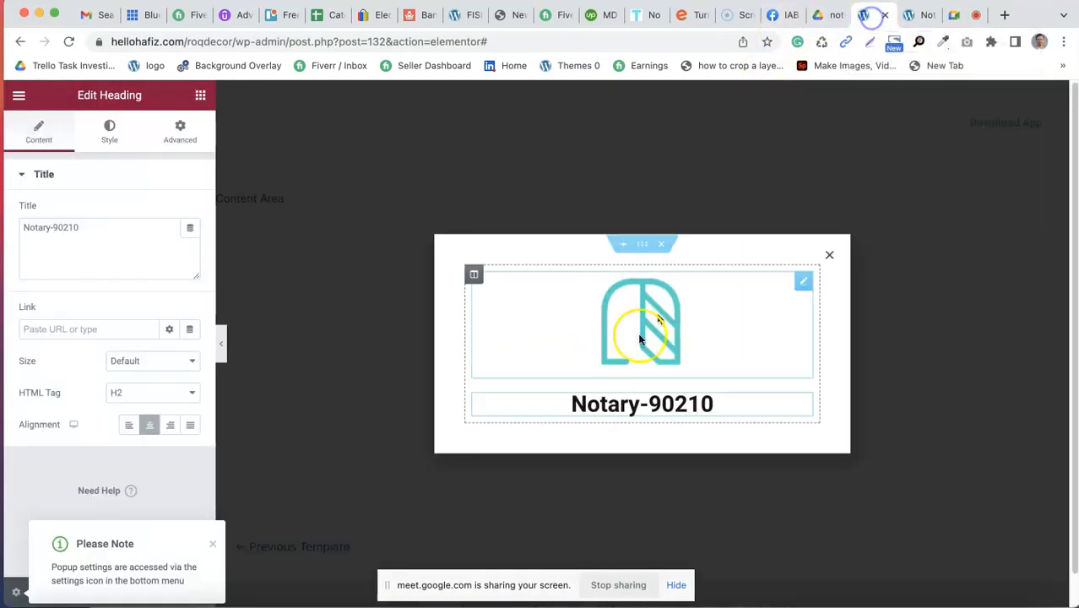
# Step: Add a text editor widget below the heading and replace its placeholder with "Download Our App To Book Your Notary Now!"
pyautogui.click(200, 94)
pyautogui.moveTo(176, 332); pyautogui.dragTo(601, 412)
pyautogui.click(165, 220)
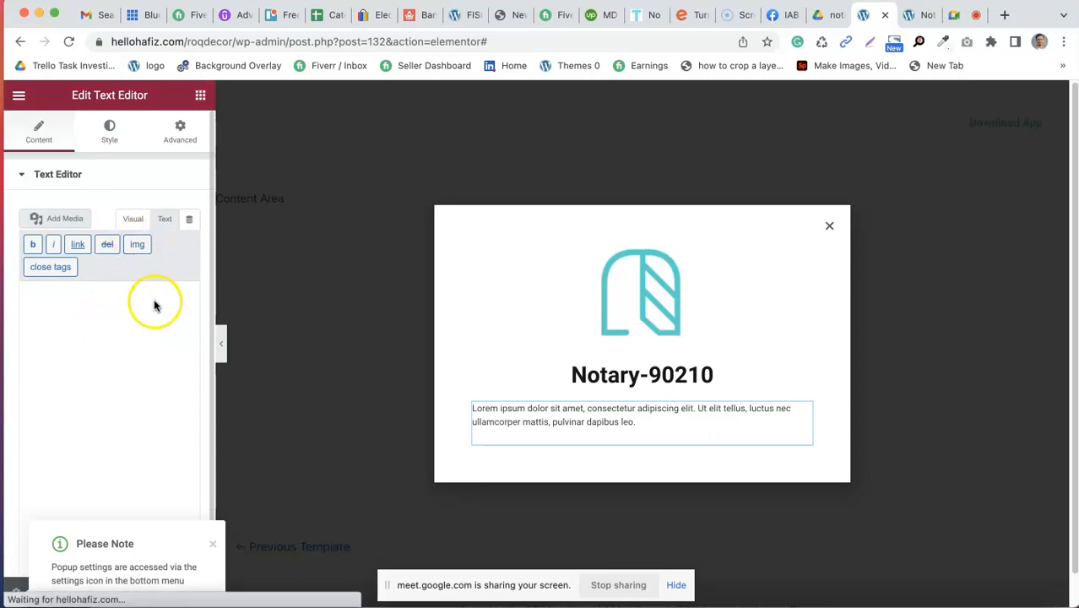
pyautogui.click(212, 544)
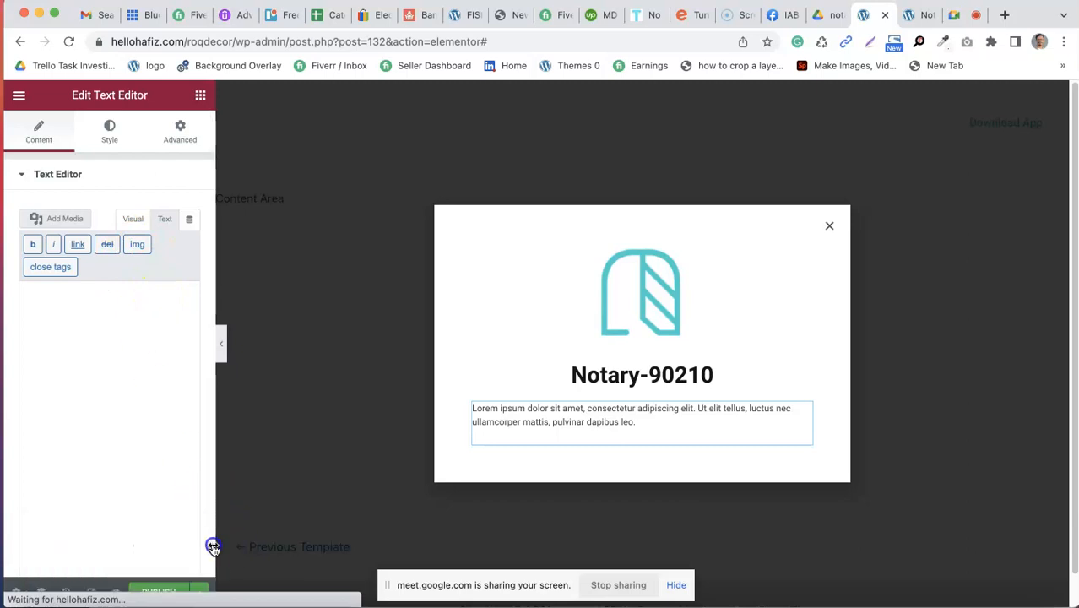
pyautogui.click(165, 219)
pyautogui.click(150, 340)
pyautogui.press('super+a')
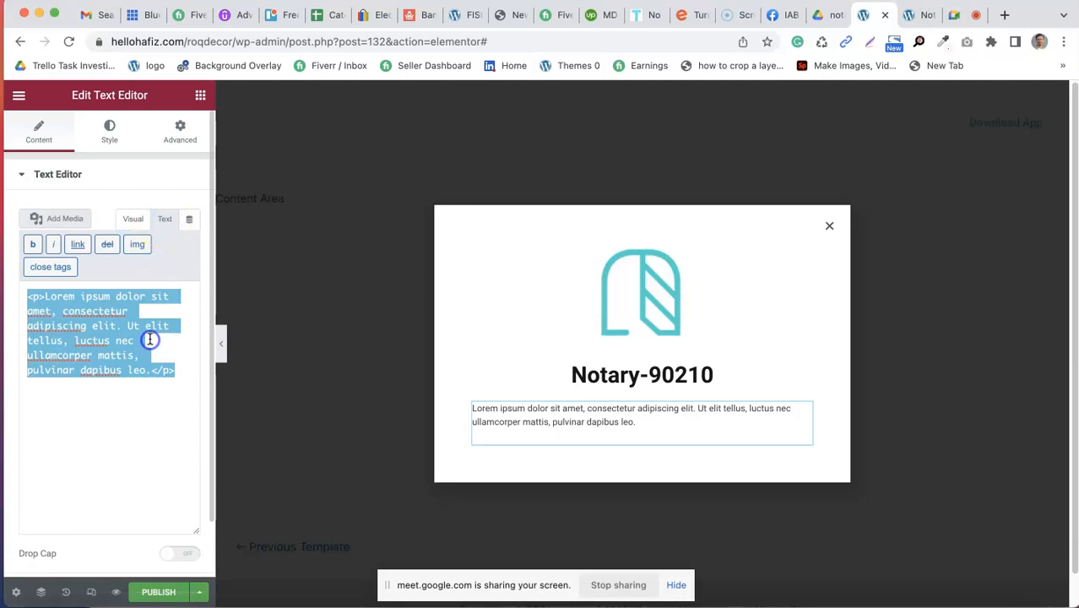
pyautogui.write('Download Our App To Book Your Notary Now!')
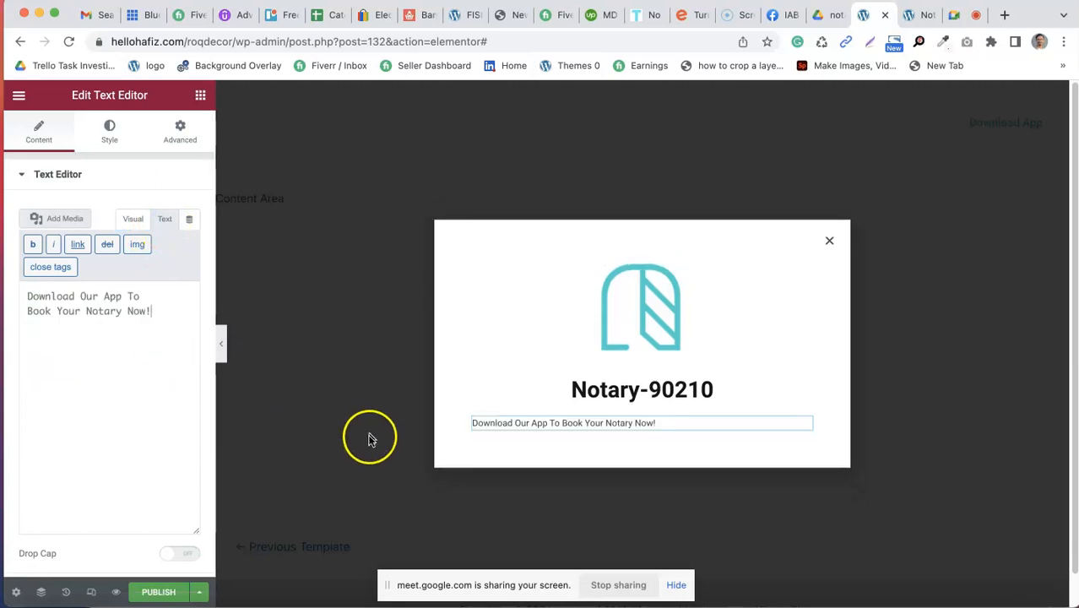
# Step: Set the download text's font size to 21 px and center it
pyautogui.click(110, 128)
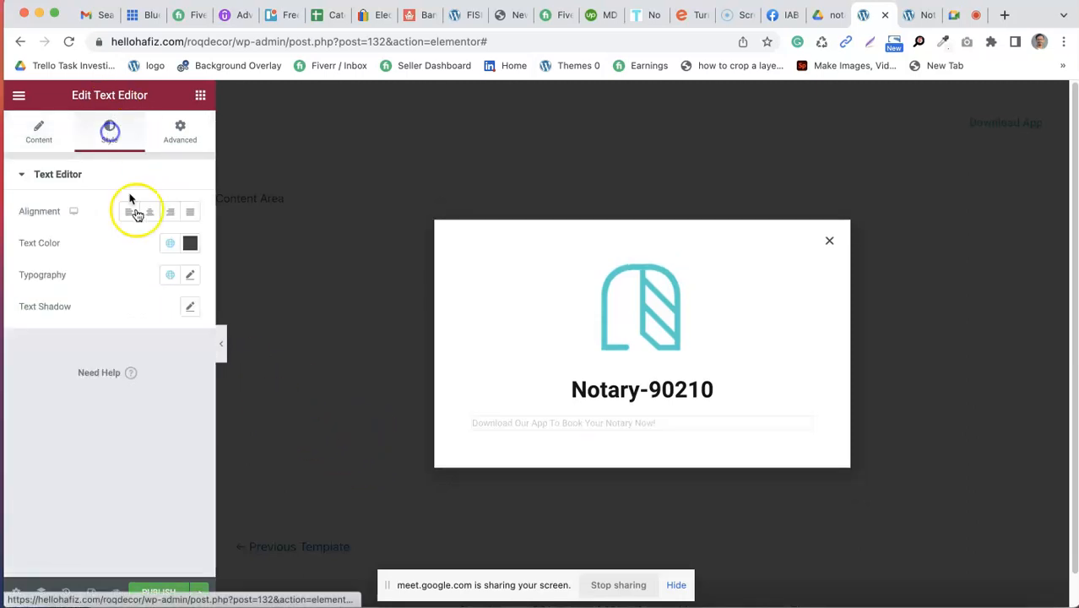
pyautogui.click(188, 276)
pyautogui.click(171, 388)
pyautogui.write('21')
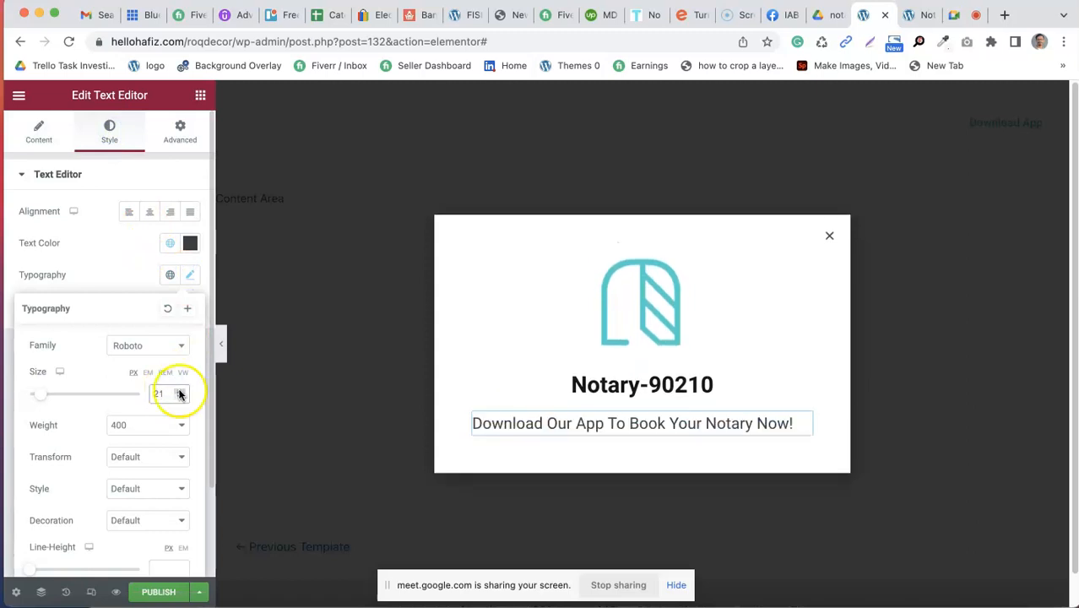
pyautogui.click(150, 212)
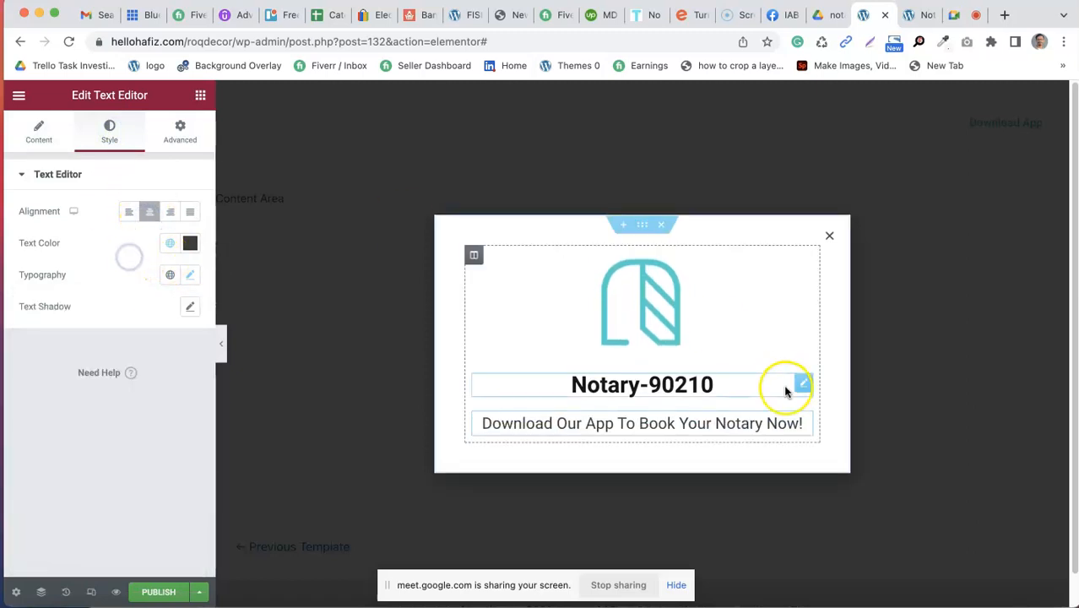
# Step: Add a two-column inner section below the text and insert the App Store badge from the media library into its first column
pyautogui.click(199, 96)
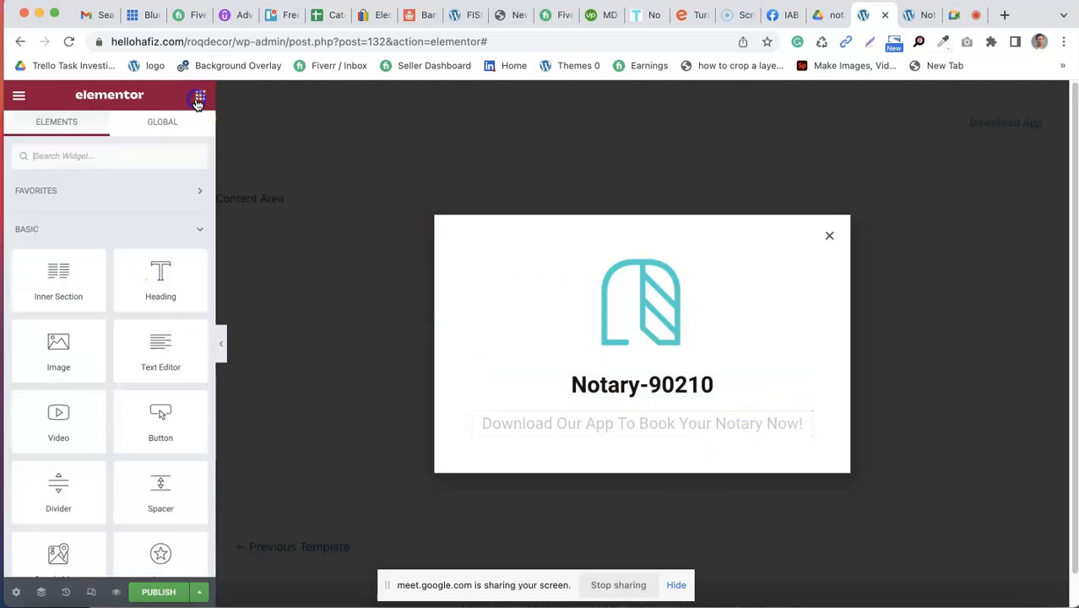
pyautogui.moveTo(54, 294); pyautogui.dragTo(594, 434)
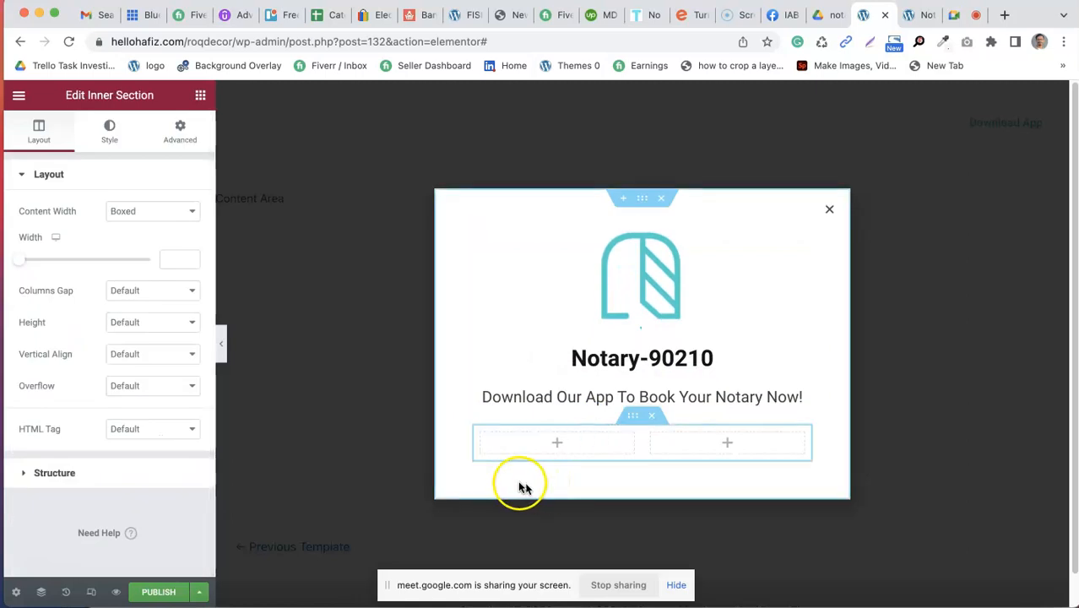
pyautogui.click(556, 442)
pyautogui.moveTo(58, 346); pyautogui.dragTo(578, 442)
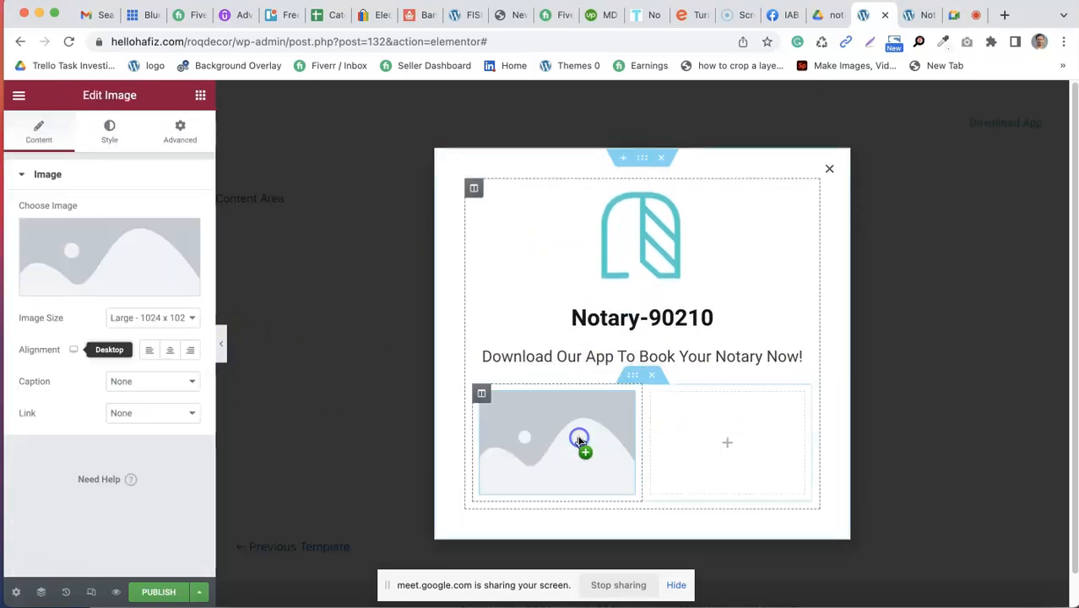
pyautogui.click(131, 256)
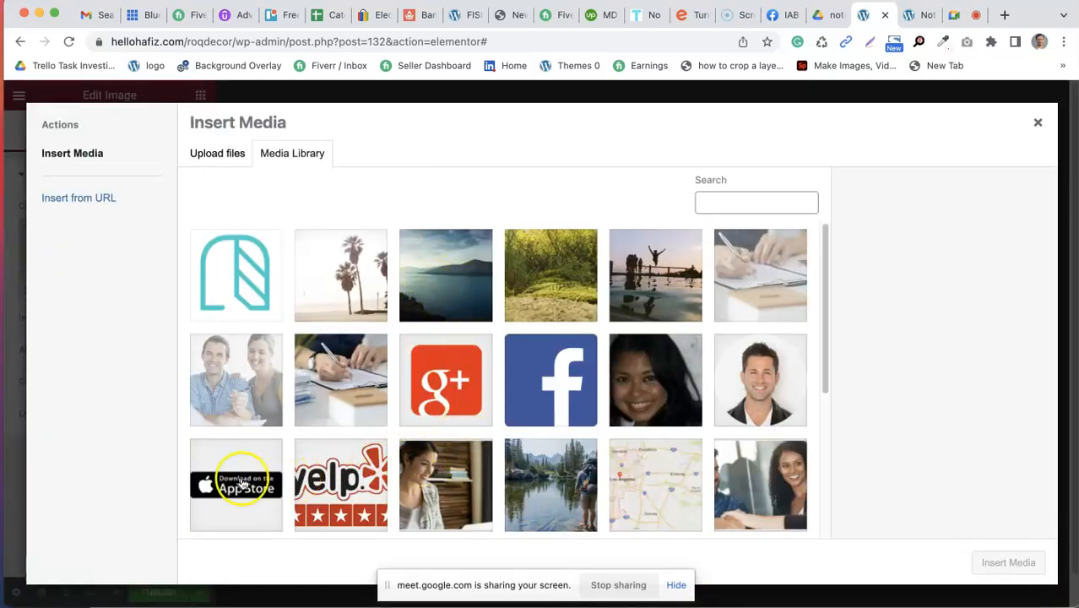
pyautogui.click(242, 483)
pyautogui.click(1004, 562)
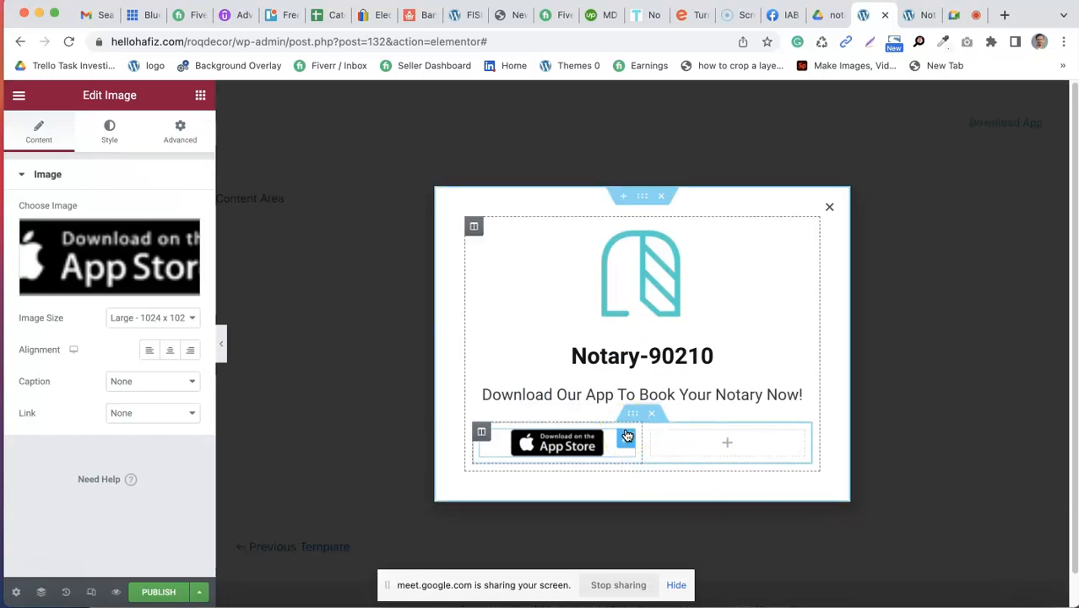
# Step: Duplicate the App Store badge image and move the copy into the second column of the inner section
pyautogui.rightClick(628, 441)
pyautogui.click(660, 411)
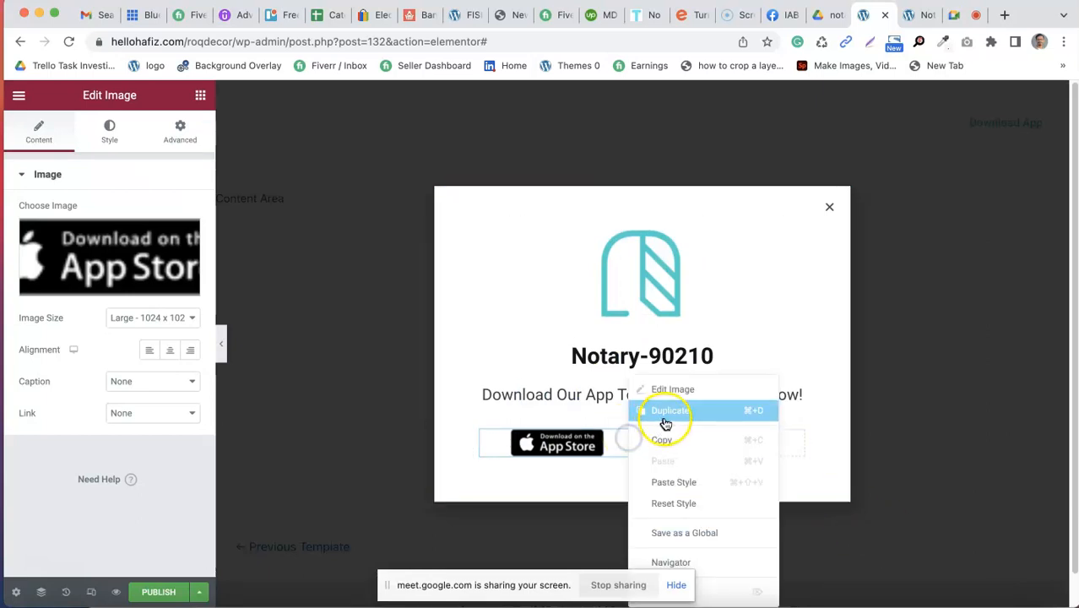
pyautogui.moveTo(657, 415); pyautogui.dragTo(697, 460)
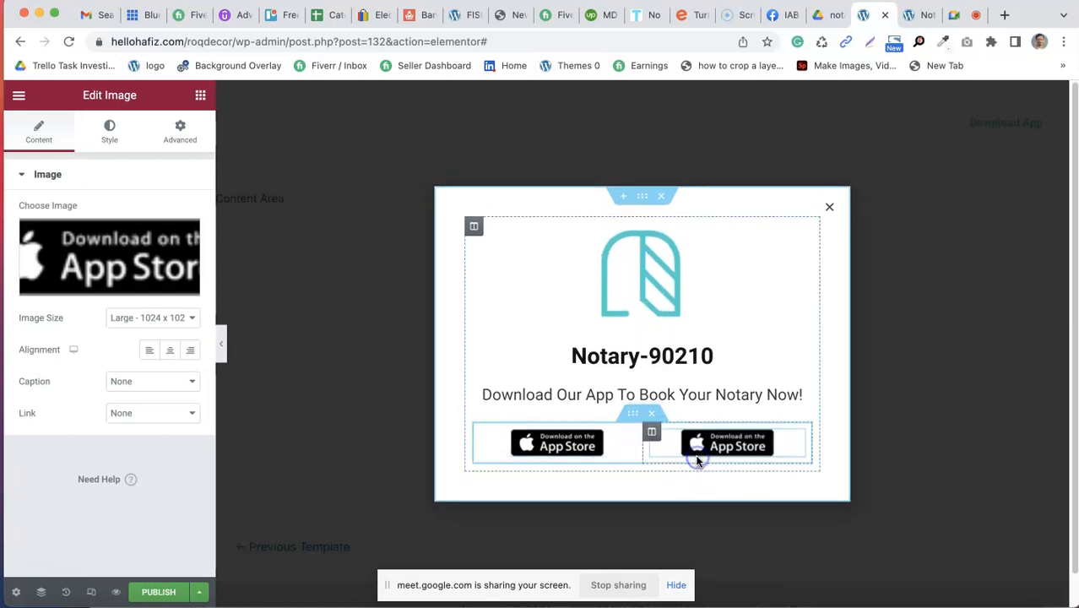
# Step: Look through the media library for another store badge image, keeping AppleButton-1.png for the second badge
pyautogui.click(156, 254)
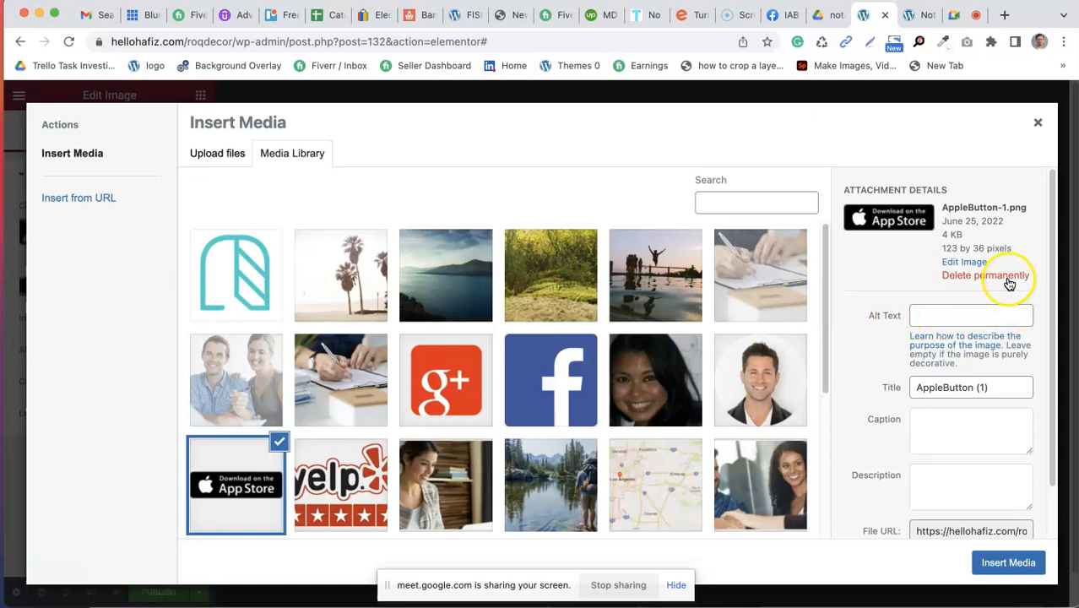
pyautogui.scroll(-2, 1051, 287)
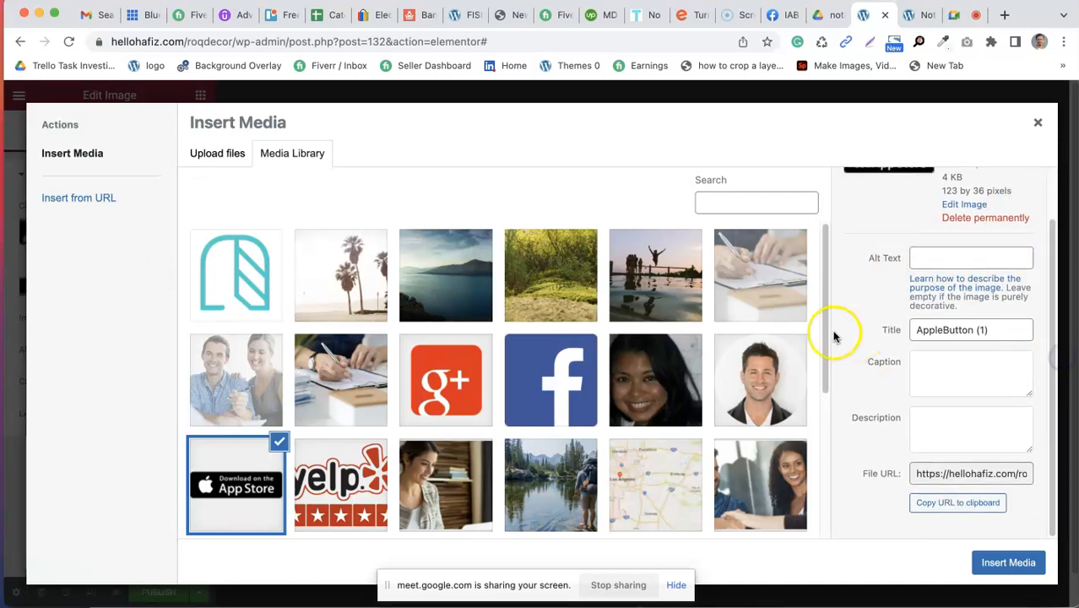
pyautogui.moveTo(826, 330); pyautogui.dragTo(830, 260)
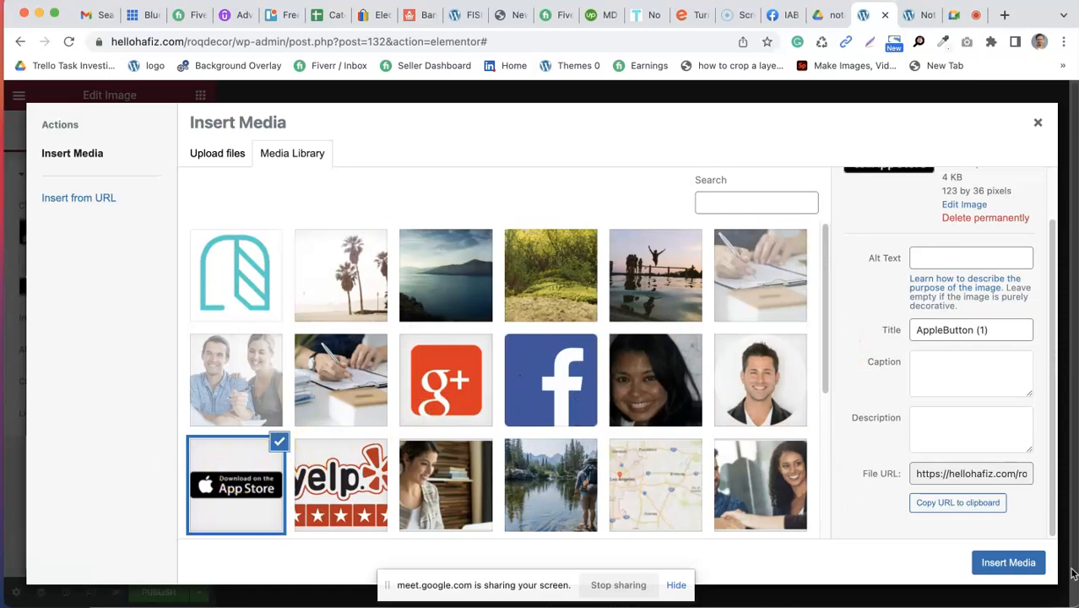
pyautogui.click(1007, 564)
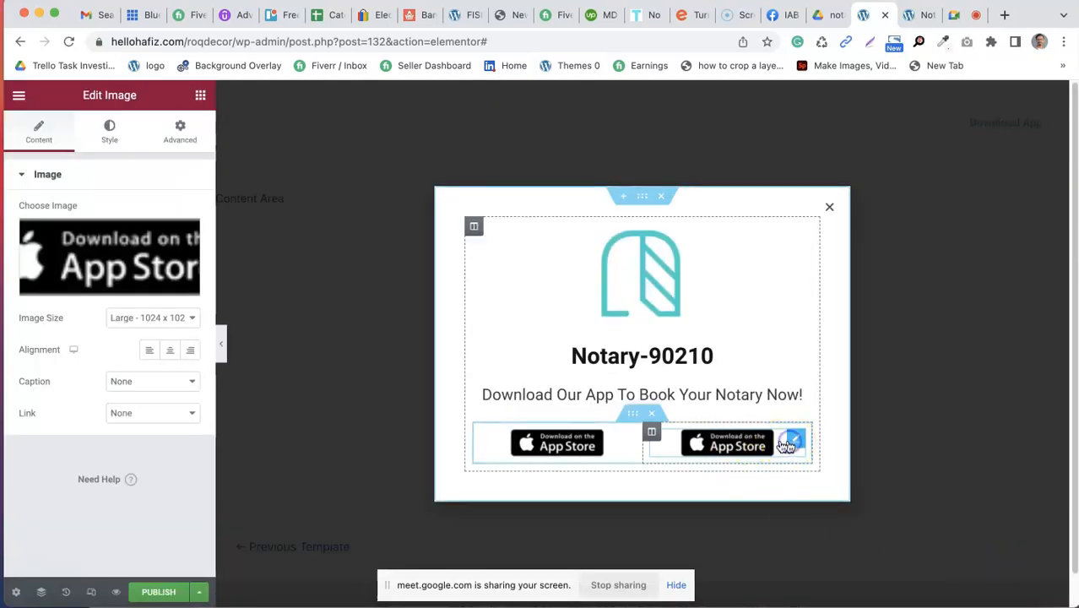
# Step: Align the second column's badge left and the first column's badge right so the two sit close together
pyautogui.click(149, 350)
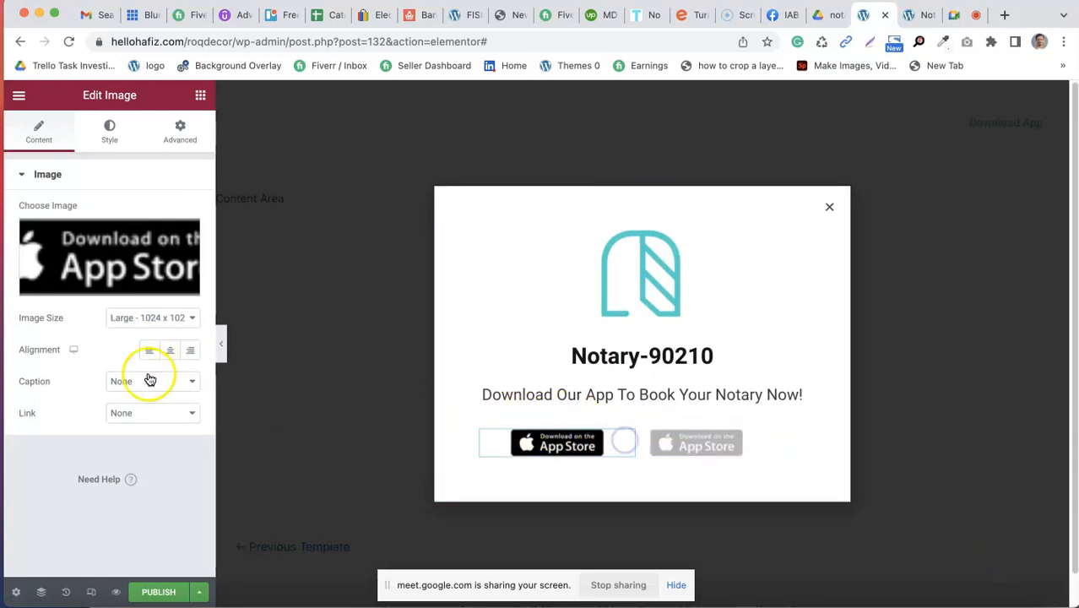
pyautogui.click(187, 351)
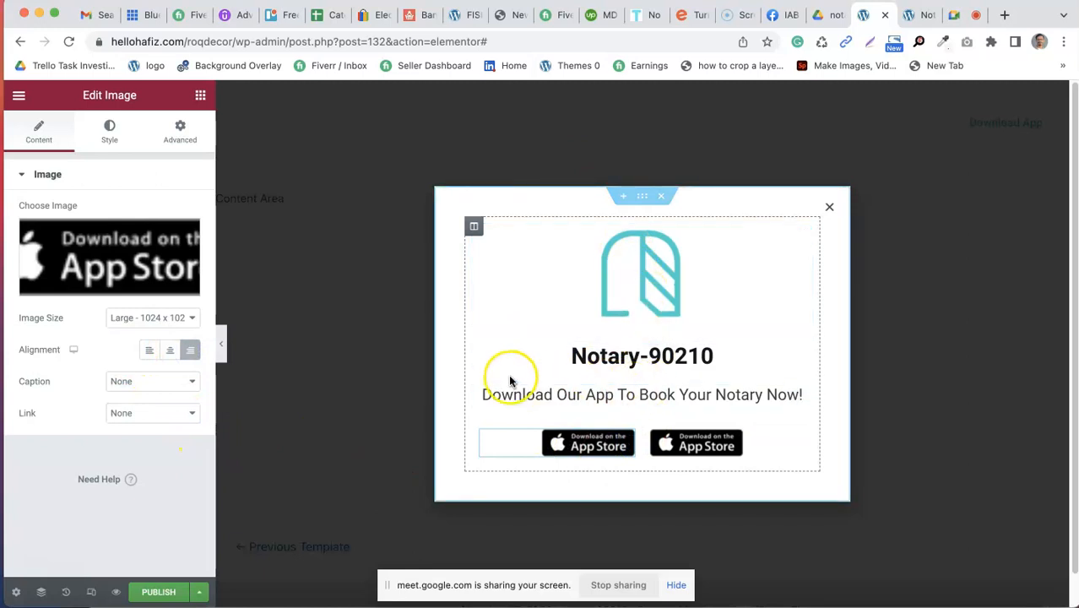
# Step: Copy the text "Back to Home Page" from notary_updated.pdf in Google Drive and return to the Elementor popup
pyautogui.click(836, 15)
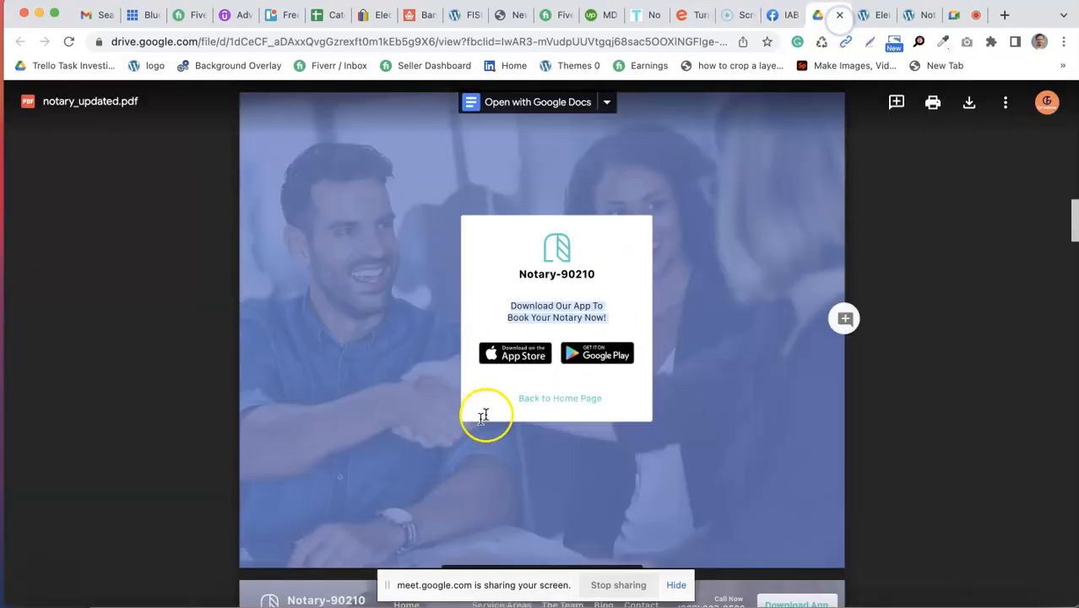
pyautogui.moveTo(583, 390); pyautogui.dragTo(612, 400)
pyautogui.press('super+c')
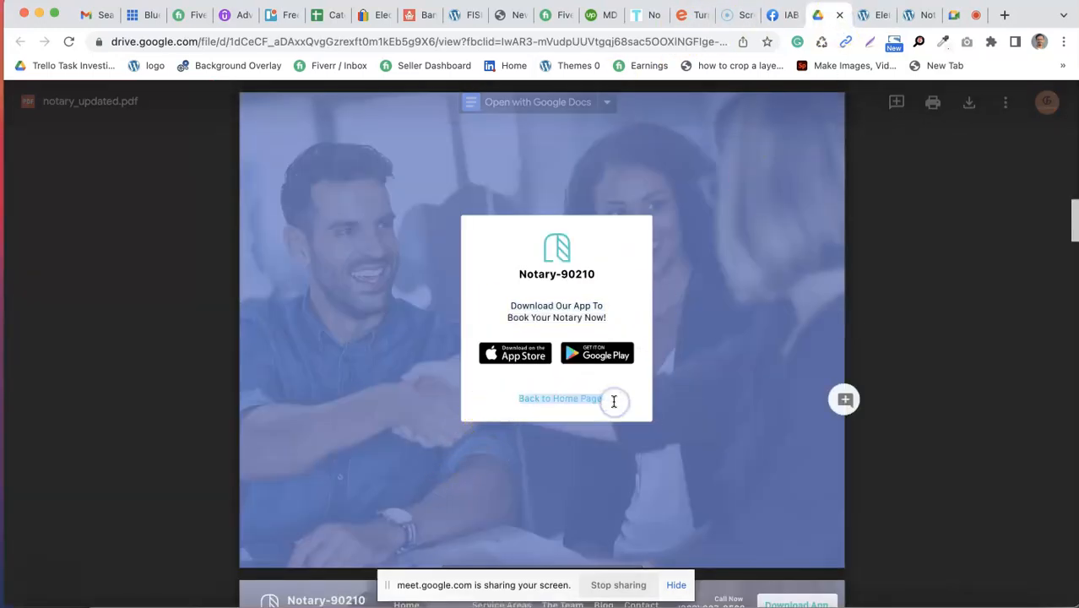
pyautogui.click(600, 375)
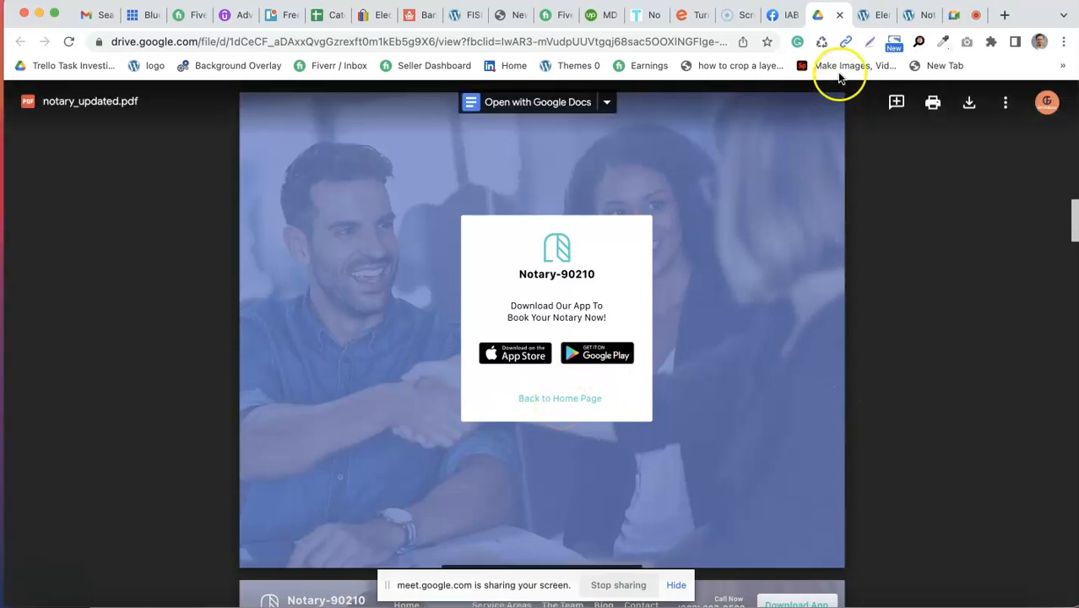
pyautogui.click(865, 14)
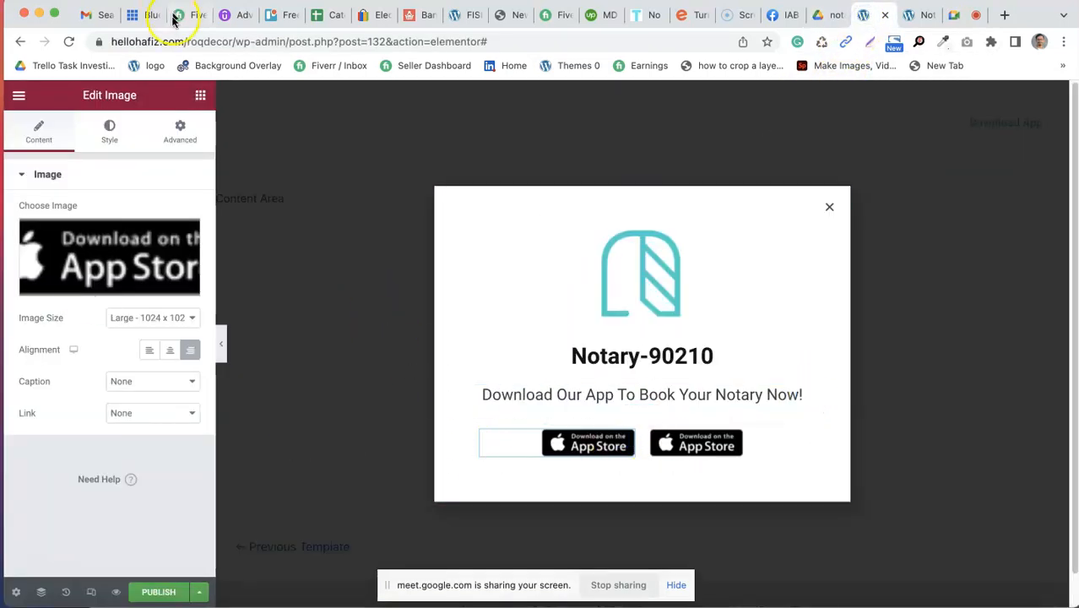
# Step: Add a Button widget below the two-badge inner section and set its text to "Back to Home Page"
pyautogui.click(201, 98)
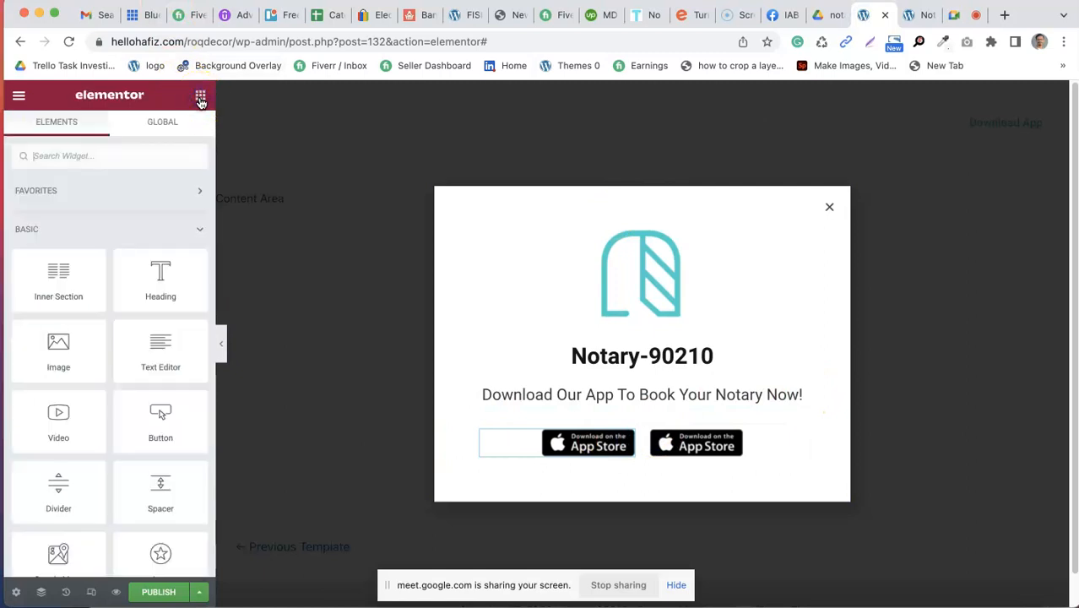
pyautogui.click(159, 152)
pyautogui.write('butt')
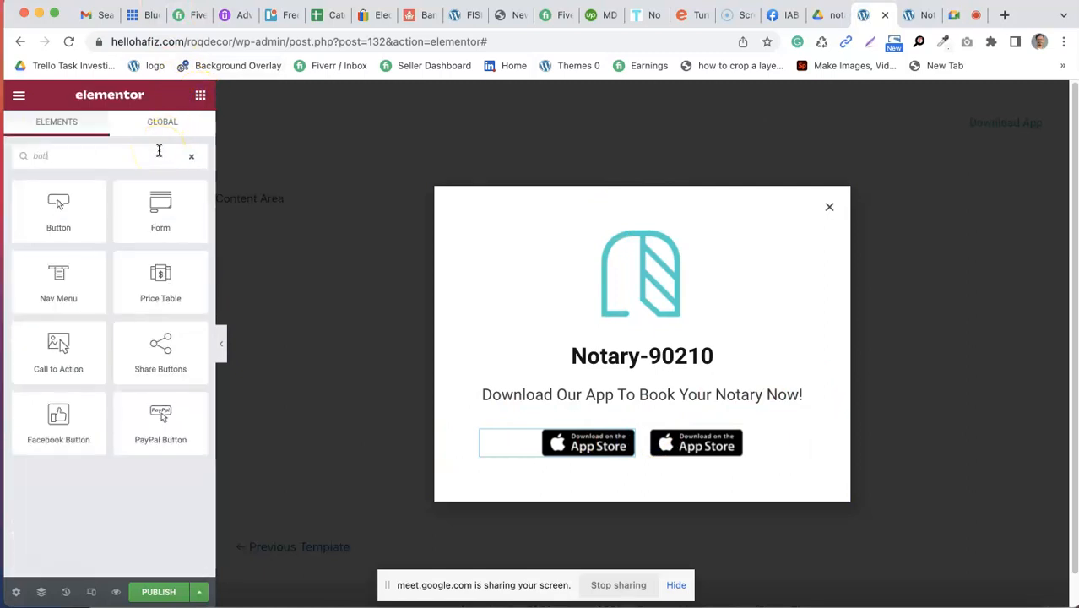
pyautogui.moveTo(53, 209); pyautogui.dragTo(675, 466)
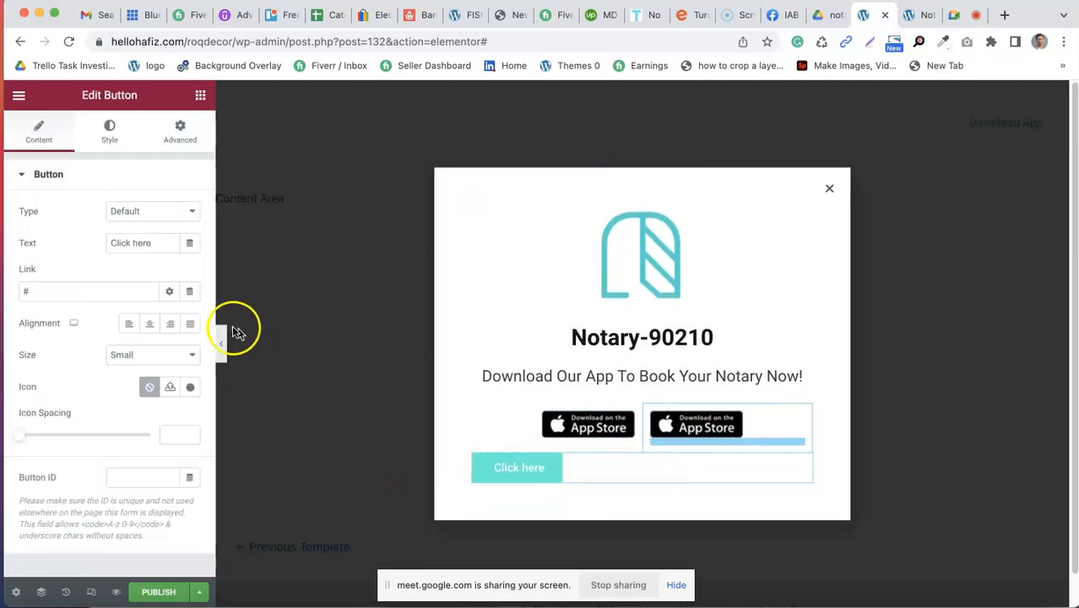
pyautogui.click(136, 292)
pyautogui.tripleClick(157, 244)
pyautogui.press('super+v')
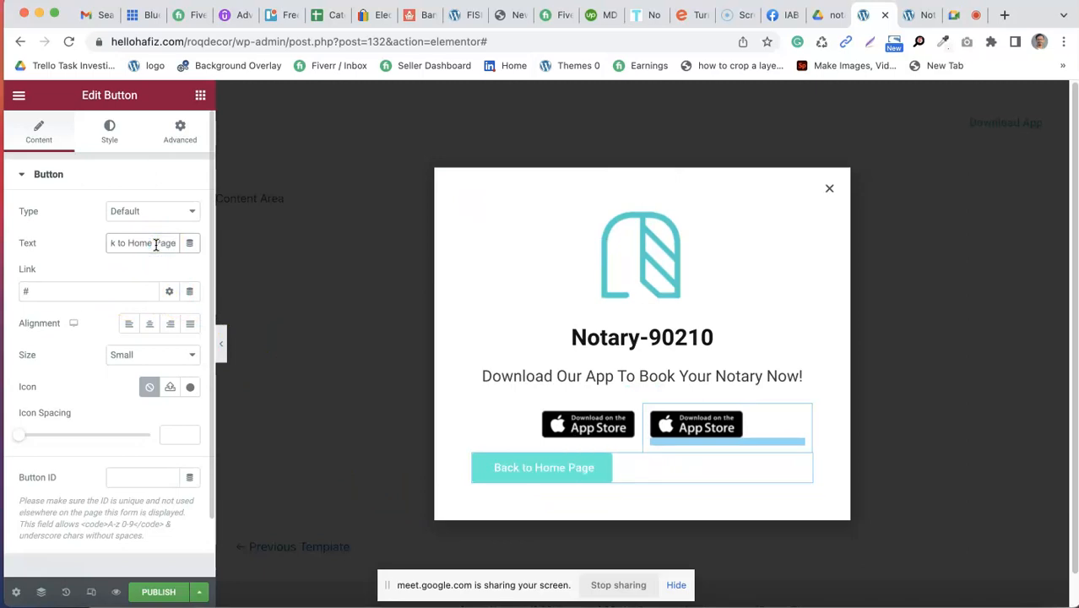
# Step: Make the Back to Home Page button's background fully transparent and set its text color to #0CF2D4
pyautogui.click(109, 131)
pyautogui.click(189, 372)
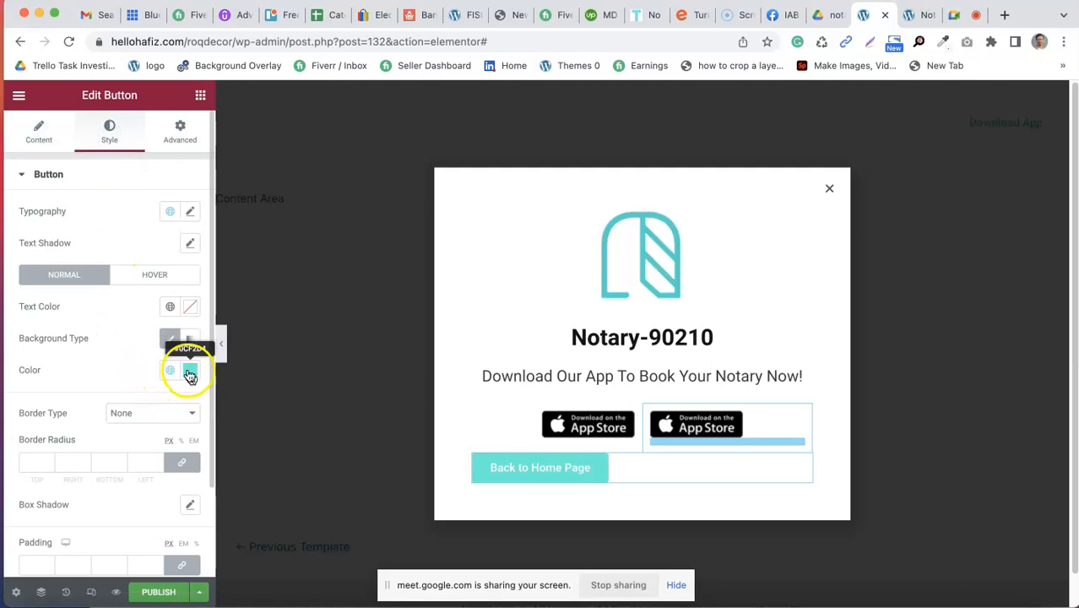
pyautogui.click(138, 368)
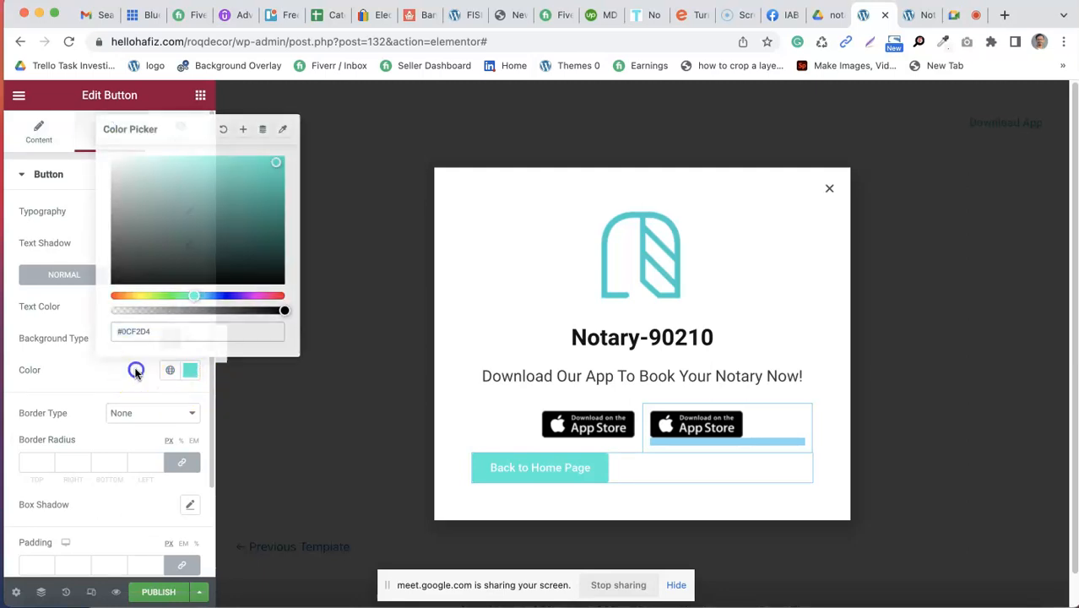
pyautogui.click(191, 371)
pyautogui.moveTo(173, 223); pyautogui.dragTo(72, 144)
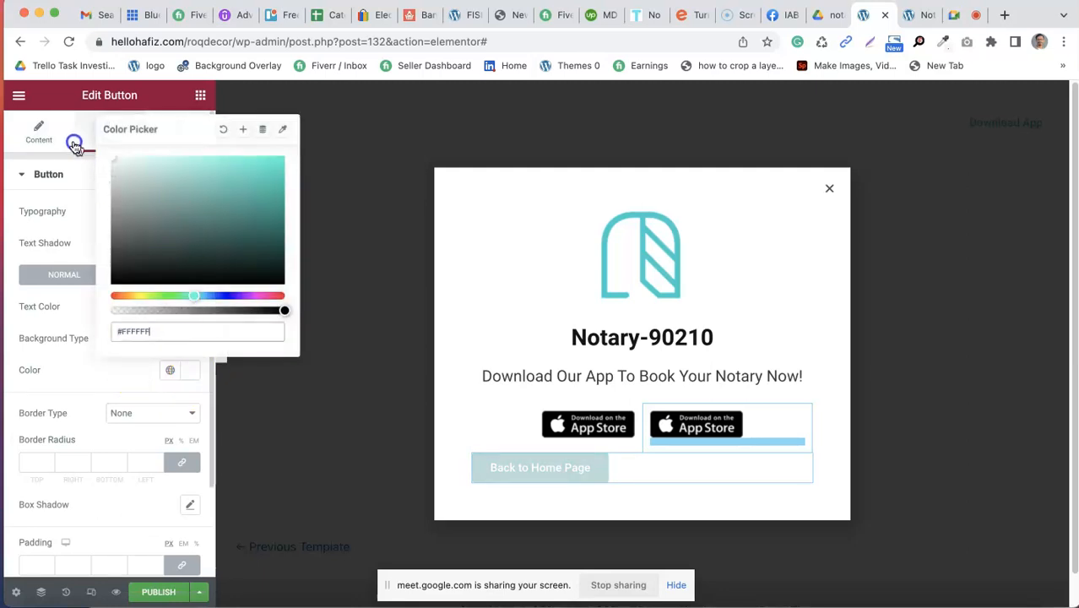
pyautogui.moveTo(189, 306); pyautogui.dragTo(91, 303)
pyautogui.click(91, 366)
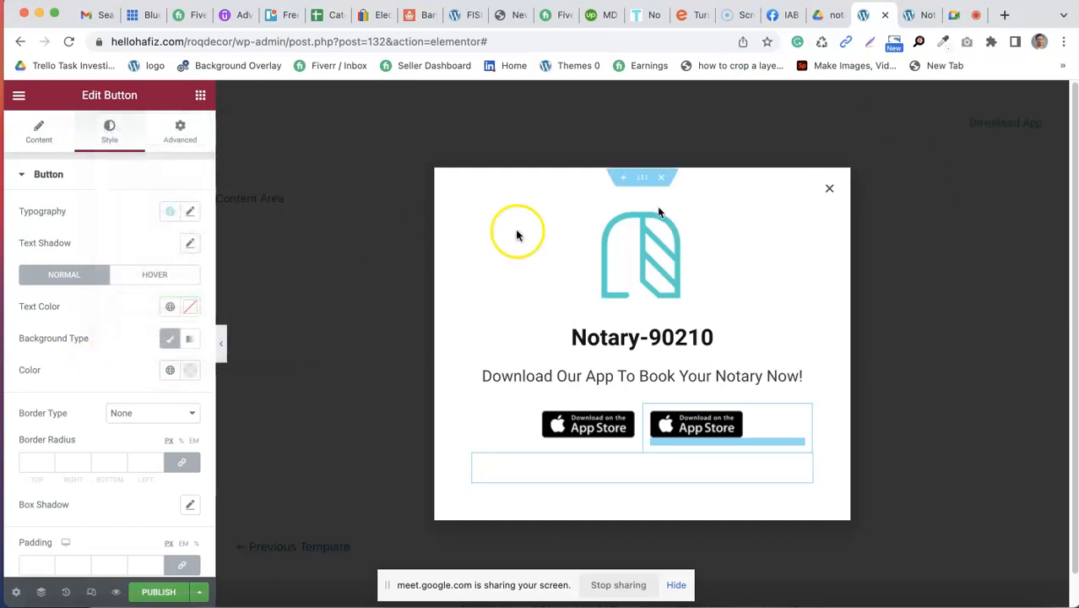
pyautogui.click(191, 307)
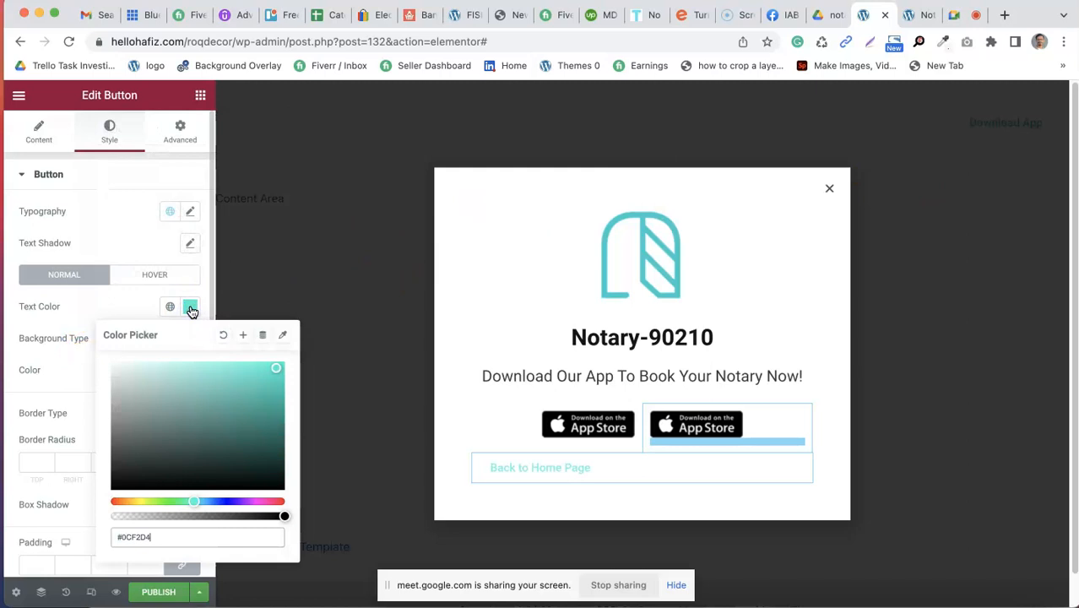
pyautogui.click(132, 306)
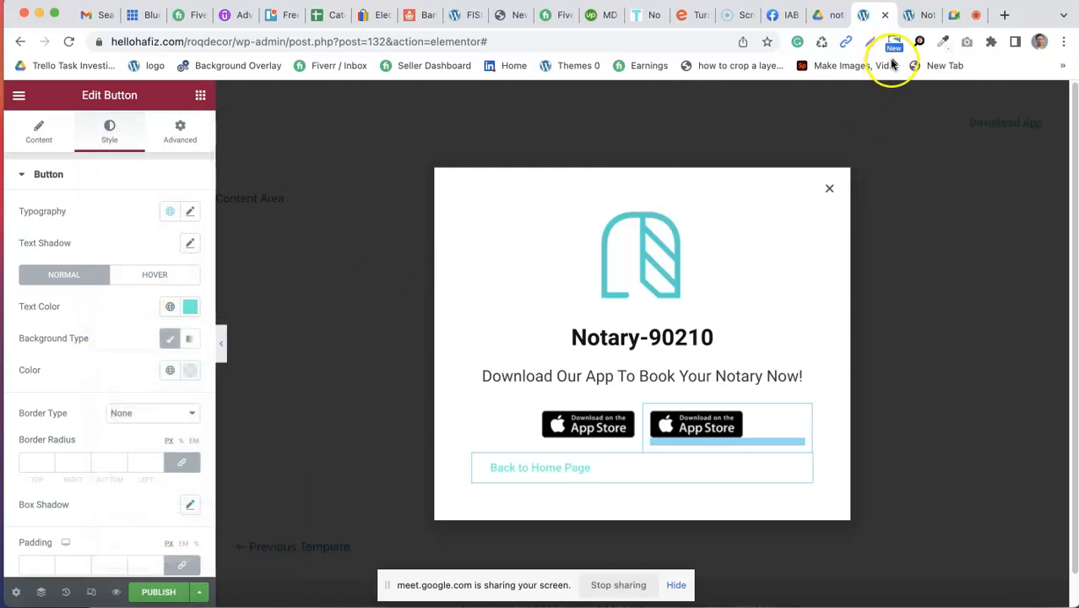
# Step: Switch to the Google Meet call, admit the waiting participant, and return to the Elementor popup
pyautogui.click(954, 16)
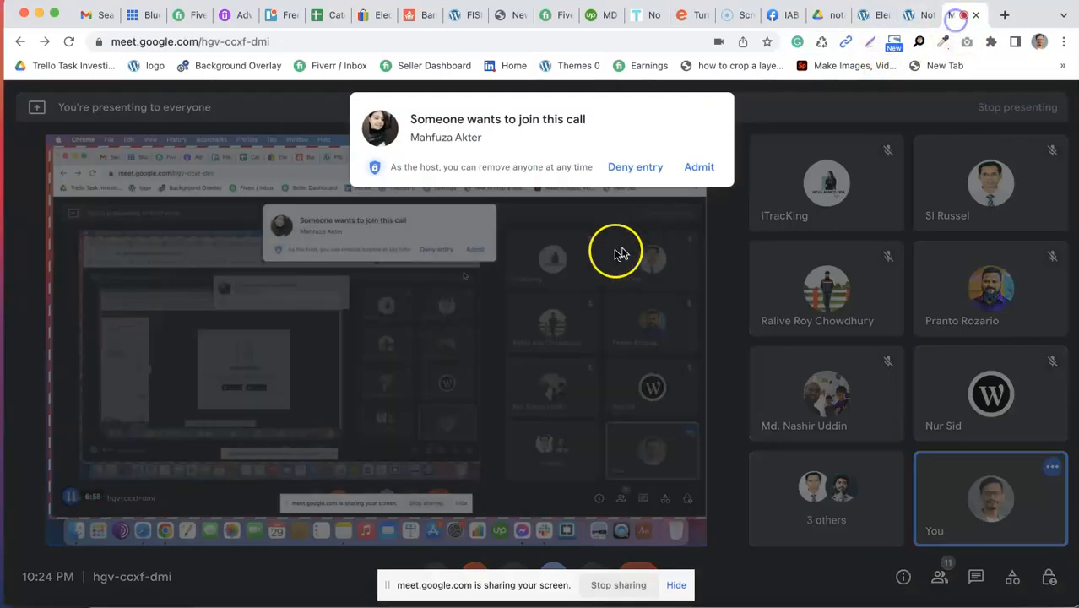
pyautogui.click(690, 168)
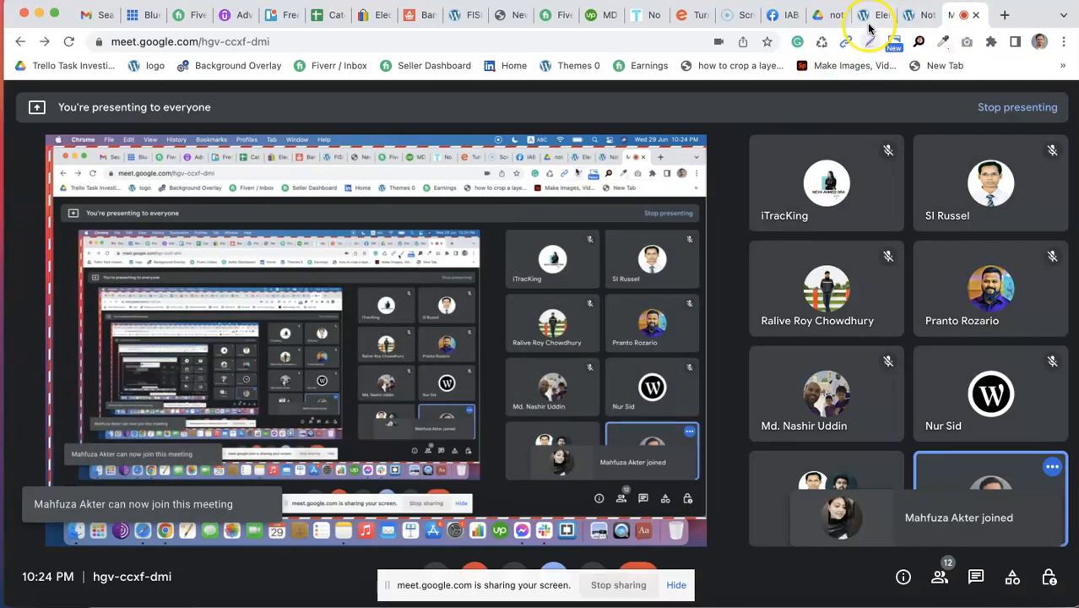
pyautogui.click(871, 16)
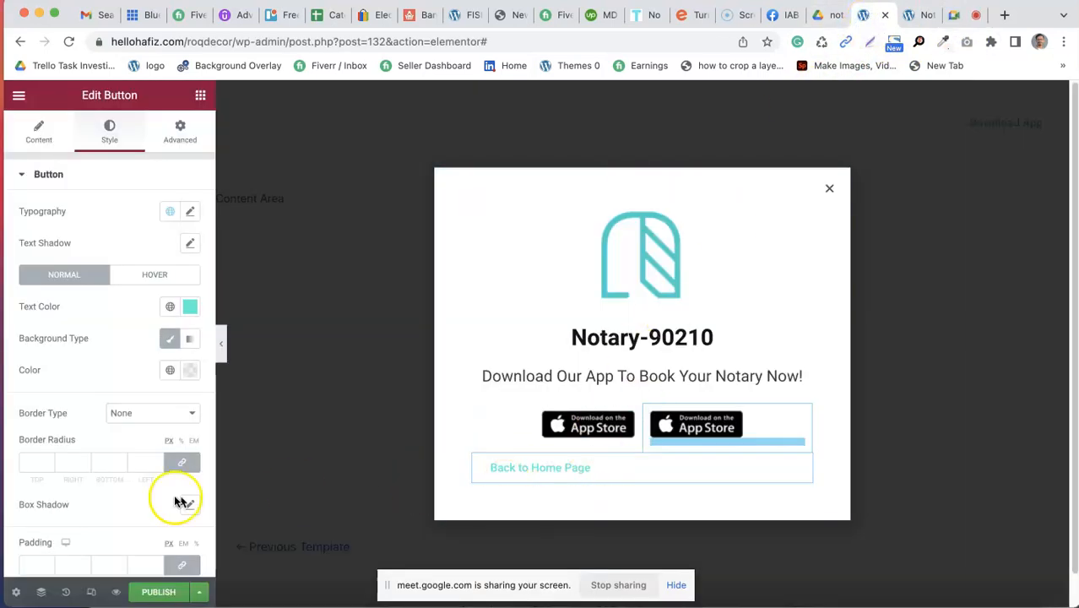
# Step: Center the Back to Home Page button and set its padding to 0 on all sides
pyautogui.click(48, 149)
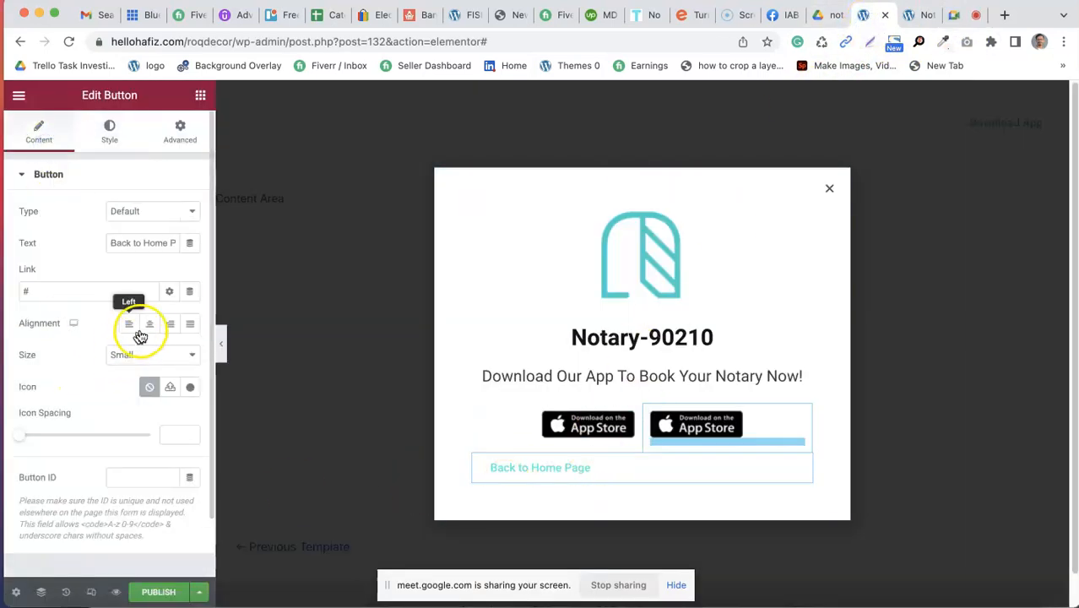
pyautogui.click(149, 324)
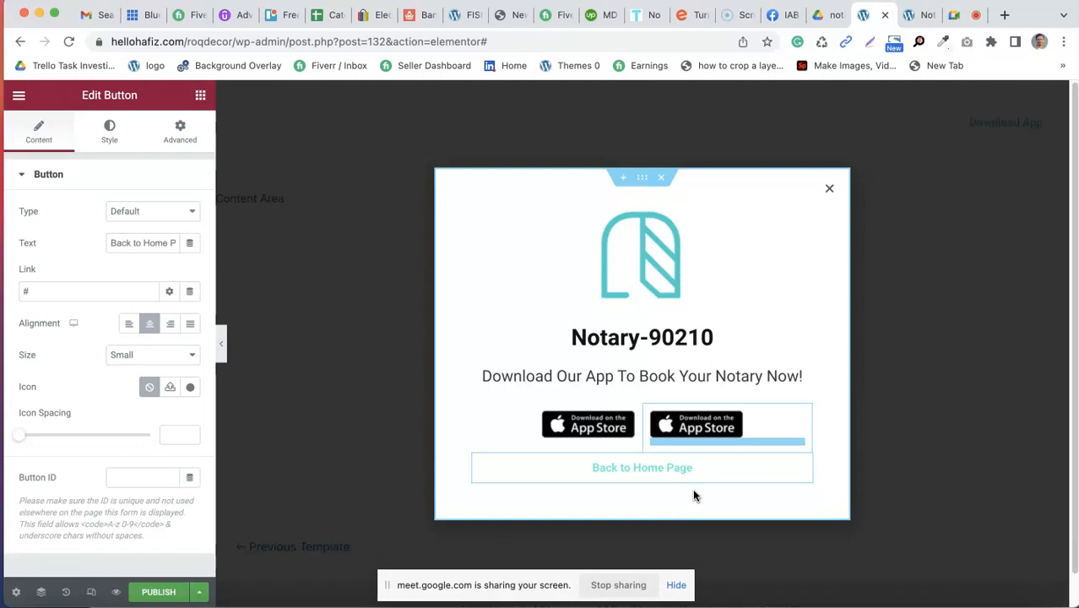
pyautogui.click(107, 143)
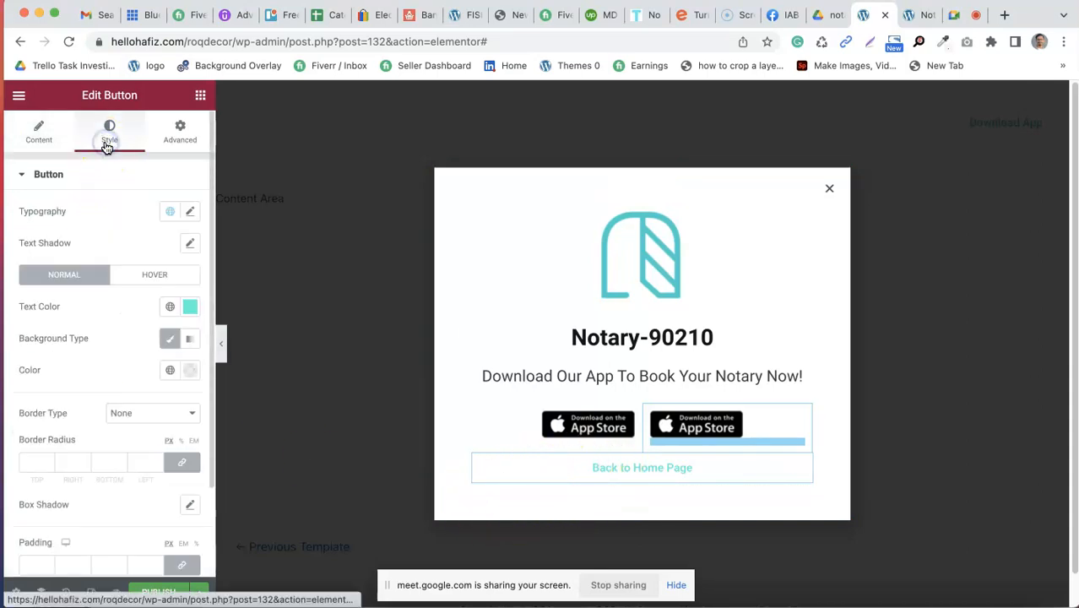
pyautogui.click(211, 507)
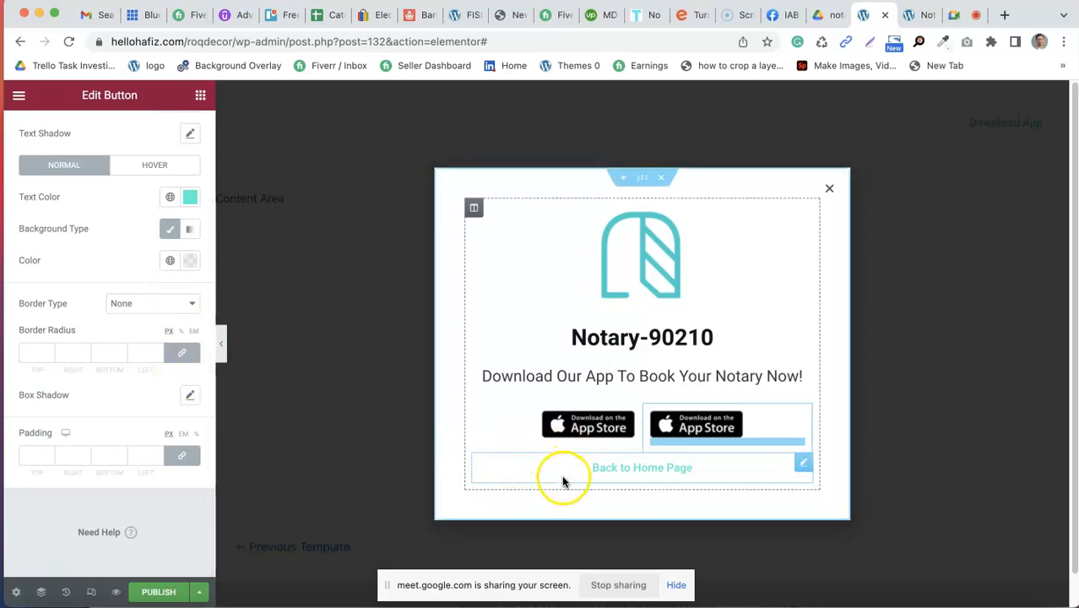
pyautogui.click(46, 456)
pyautogui.write('0')
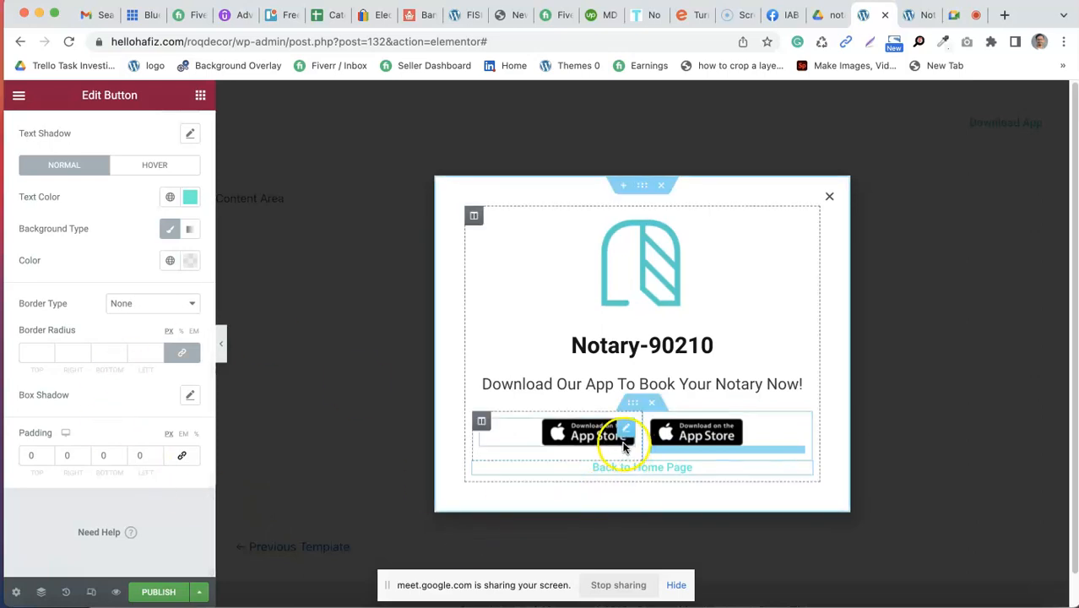
# Step: Unlink the margin values of the badges' inner section and set its bottom margin to 25 px
pyautogui.click(632, 404)
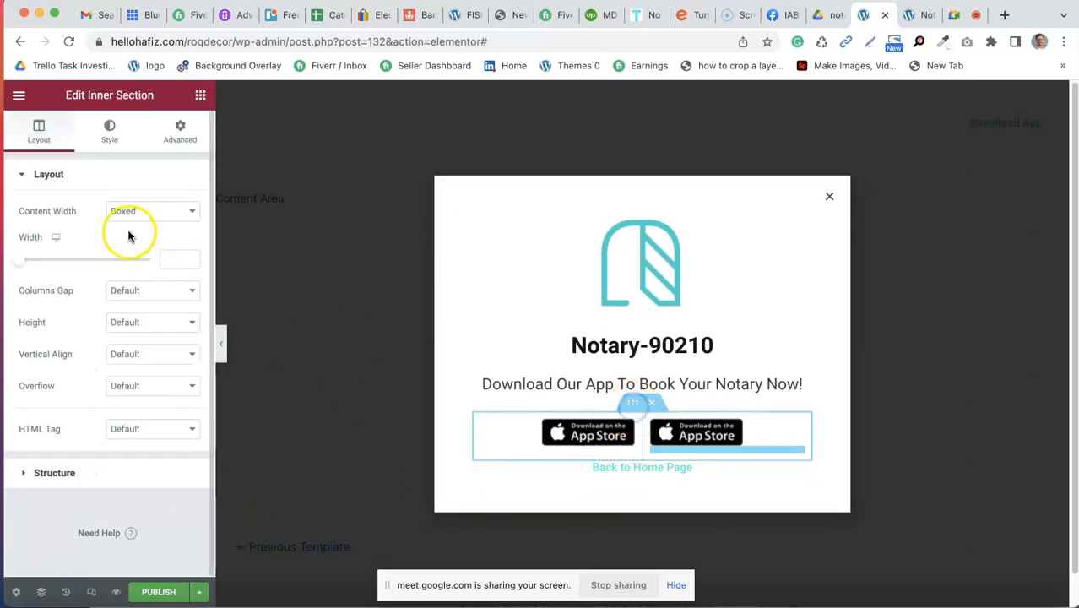
pyautogui.click(187, 135)
pyautogui.click(110, 226)
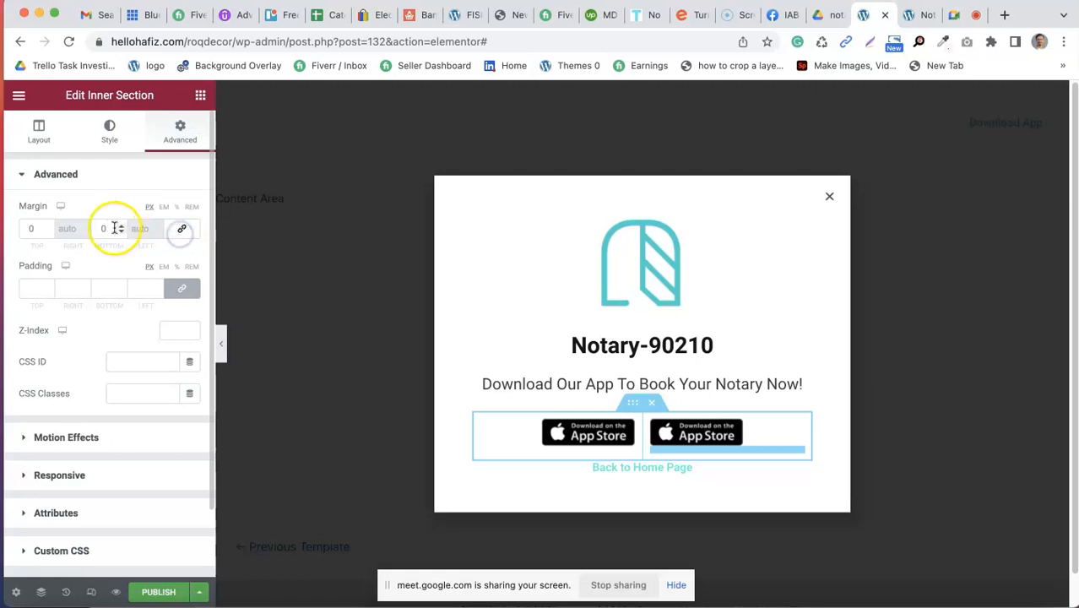
pyautogui.write('20')
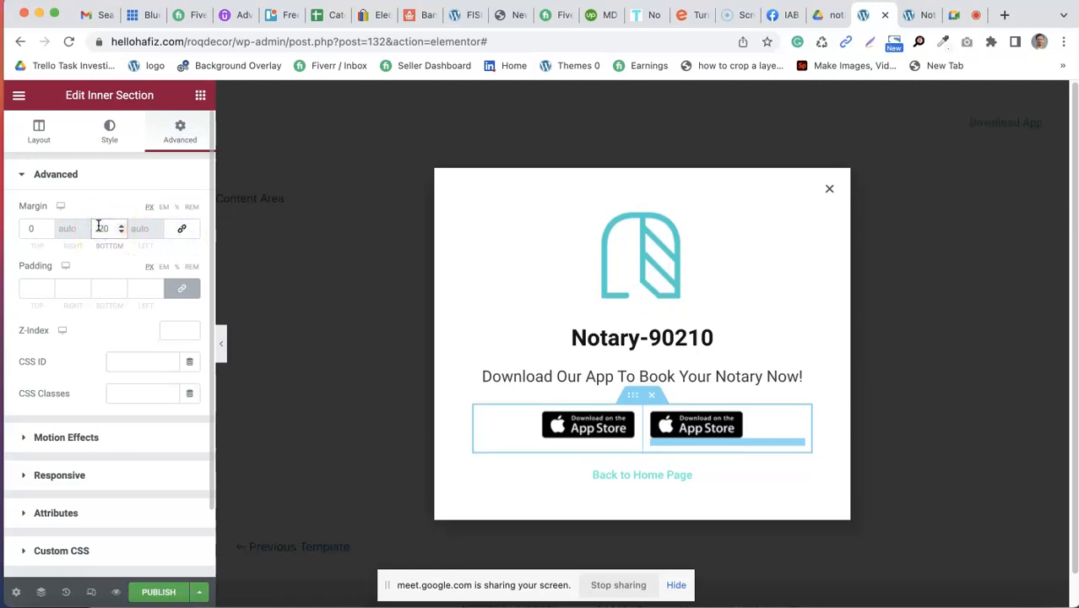
pyautogui.press('Up')
pyautogui.press('Up')
pyautogui.press('Up')
pyautogui.press('Up')
pyautogui.press('Up')
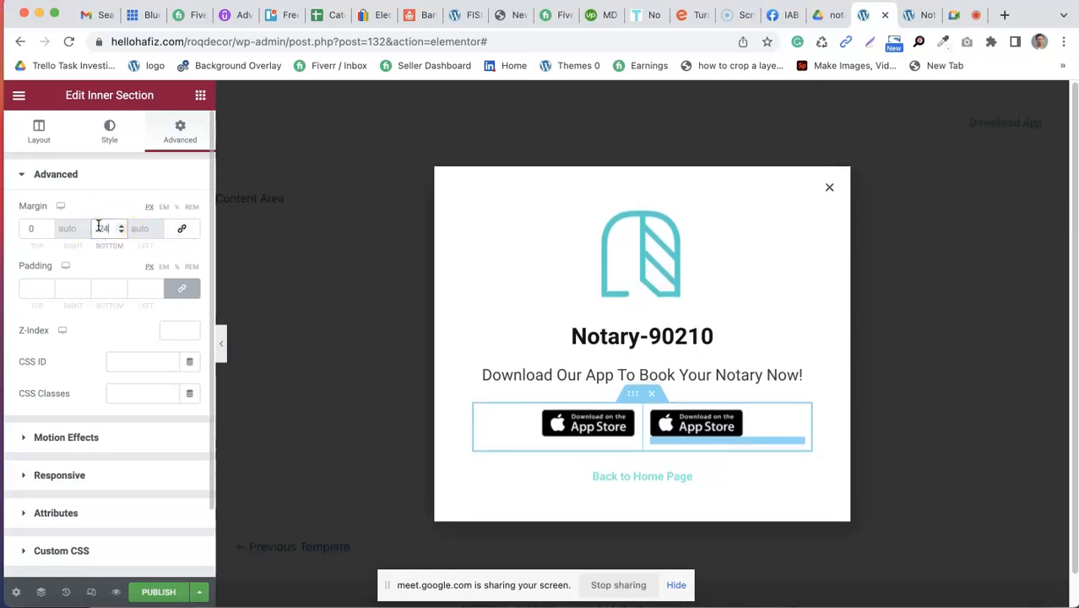
# Step: Replace the Back to Home Page button's link with the dynamic Site URL
pyautogui.click(697, 478)
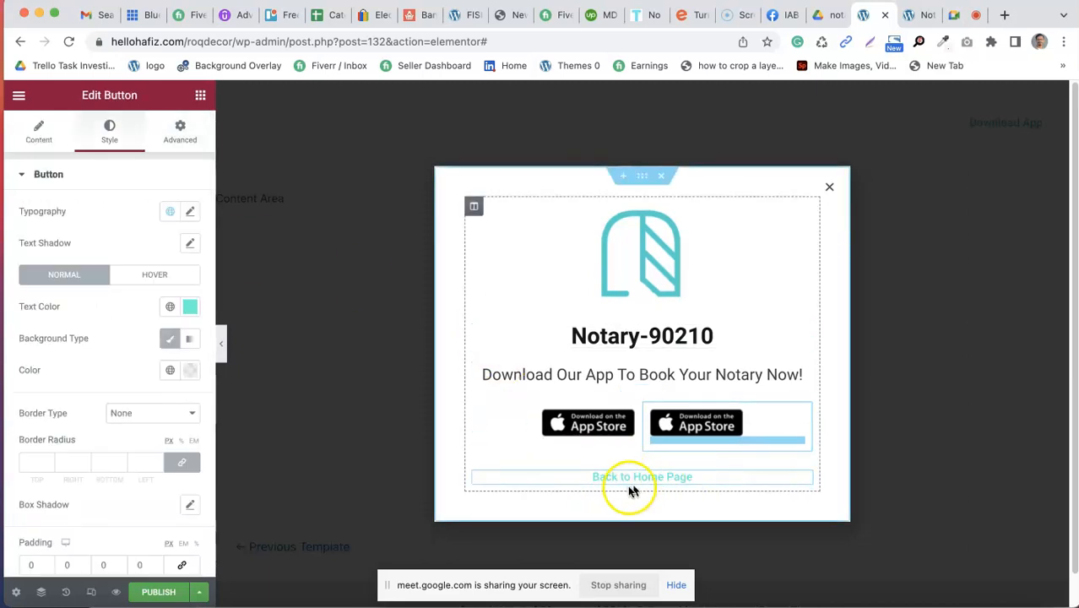
pyautogui.click(40, 135)
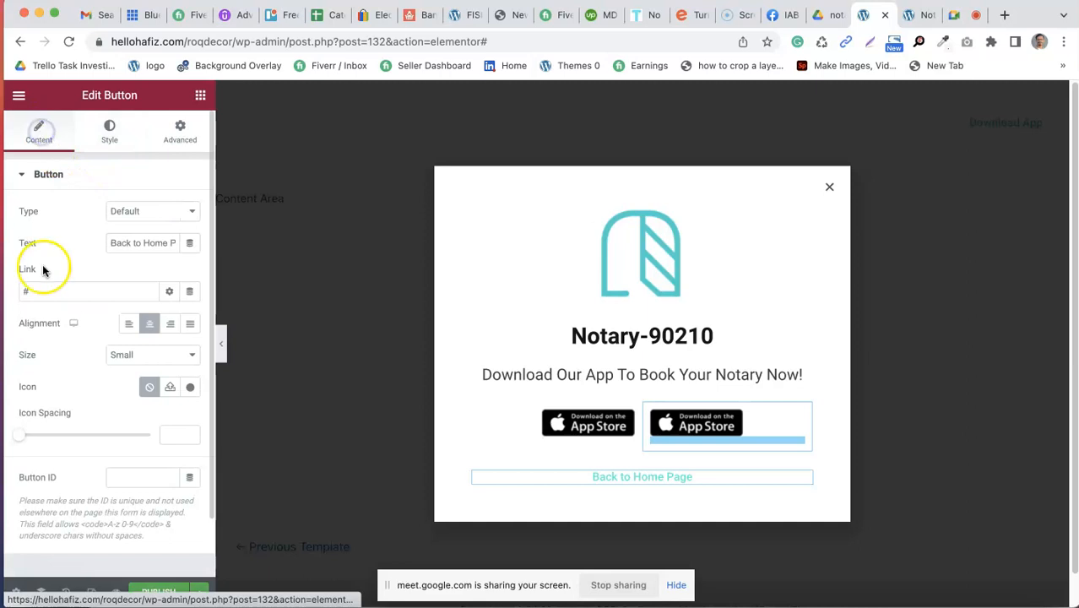
pyautogui.click(32, 289)
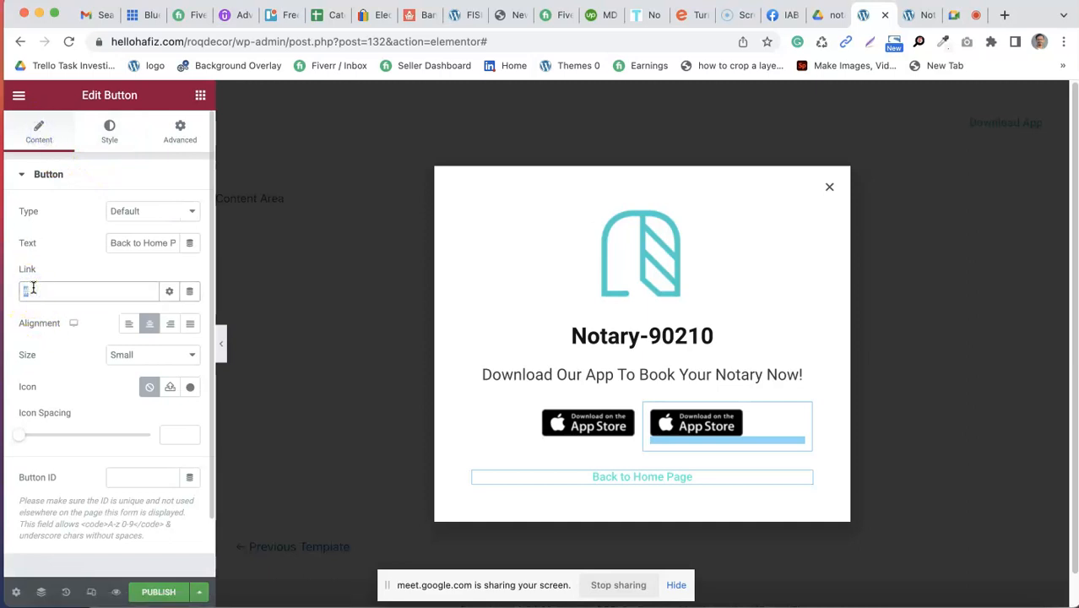
pyautogui.click(191, 291)
pyautogui.click(114, 436)
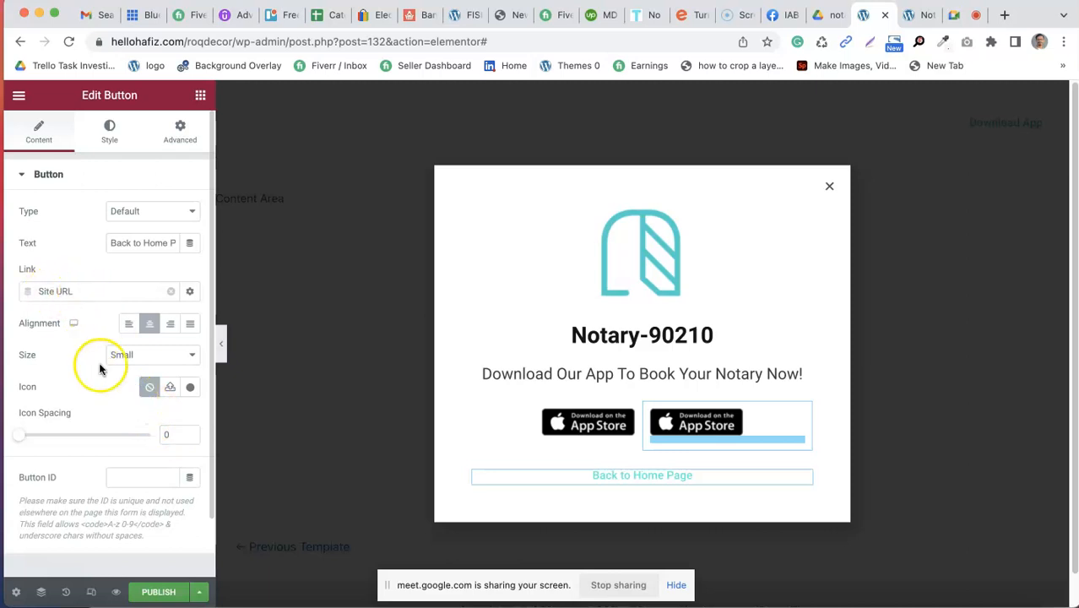
pyautogui.click(165, 595)
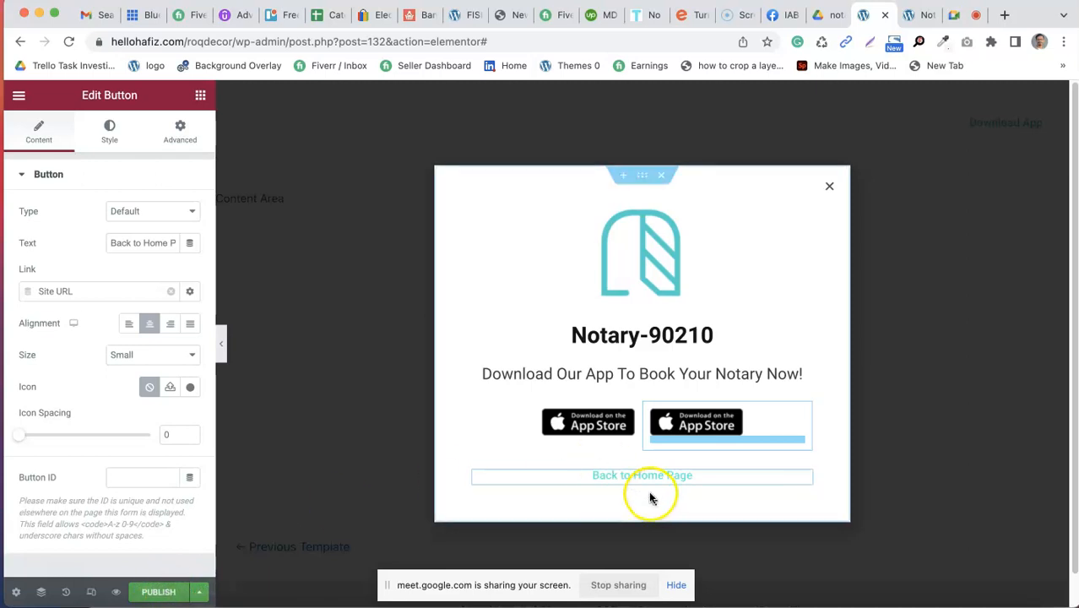
# Step: Set the first App Store badge's link to Custom URL and open its URL for editing
pyautogui.click(623, 420)
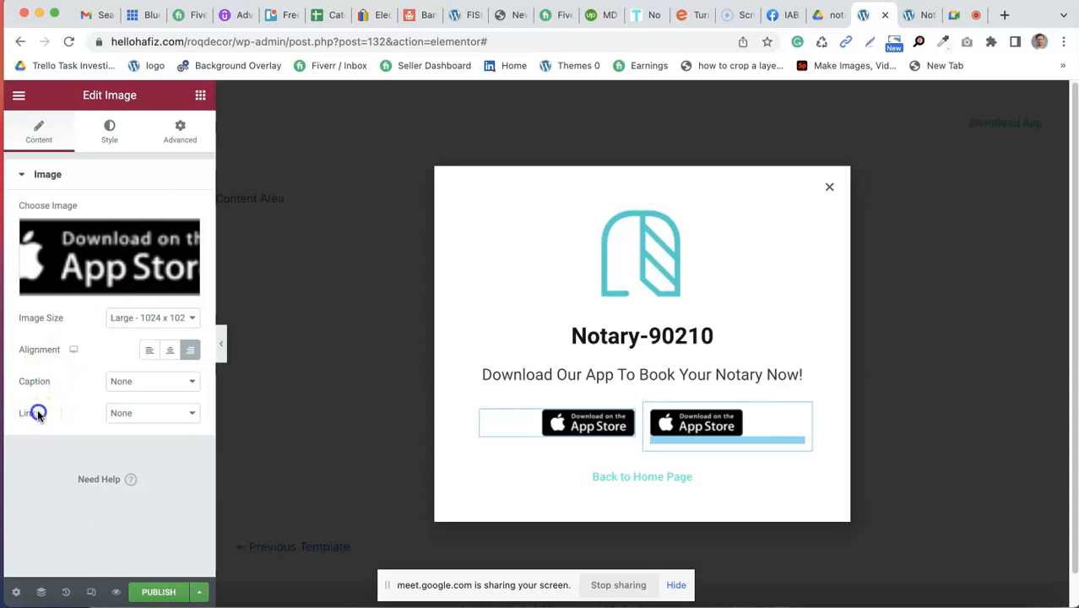
pyautogui.click(125, 413)
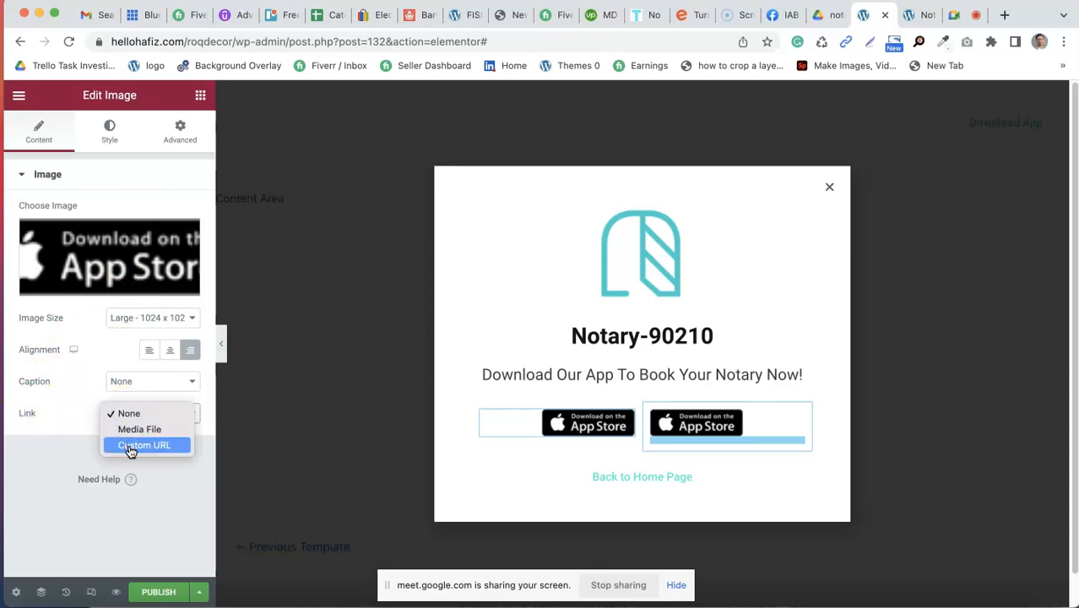
pyautogui.click(129, 445)
pyautogui.click(98, 448)
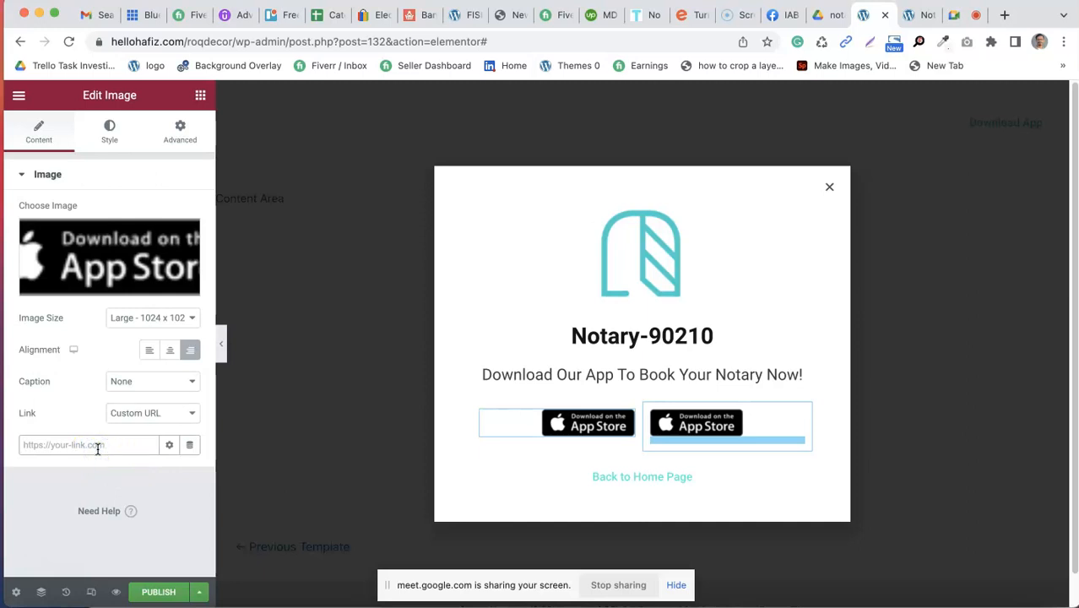
pyautogui.click(53, 446)
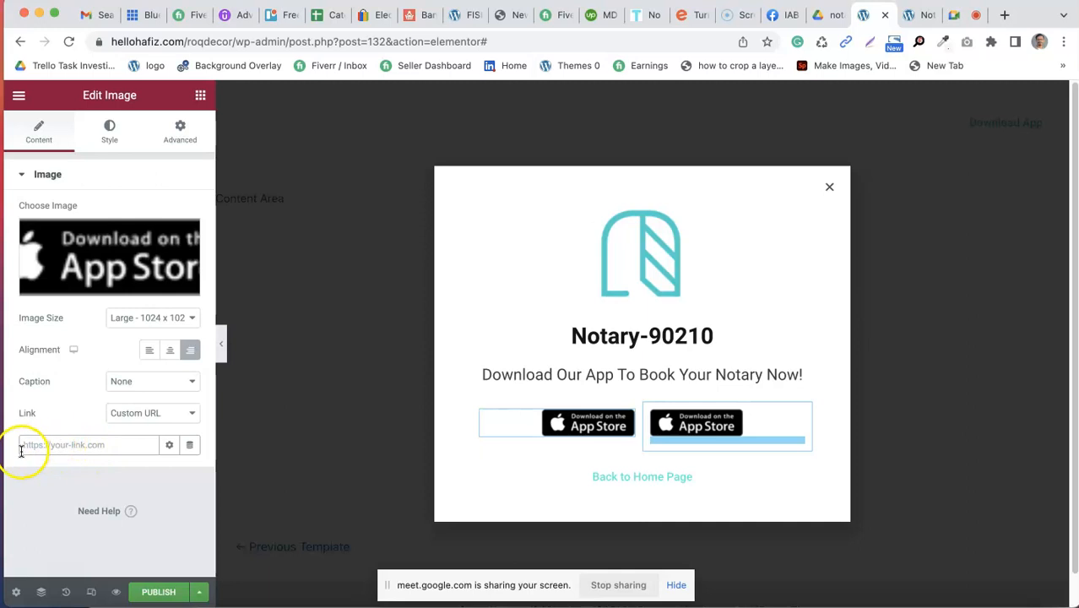
# Step: Enter # as the first App Store badge's link URL and give the second badge a Custom URL link of #
pyautogui.click(27, 448)
pyautogui.write('#')
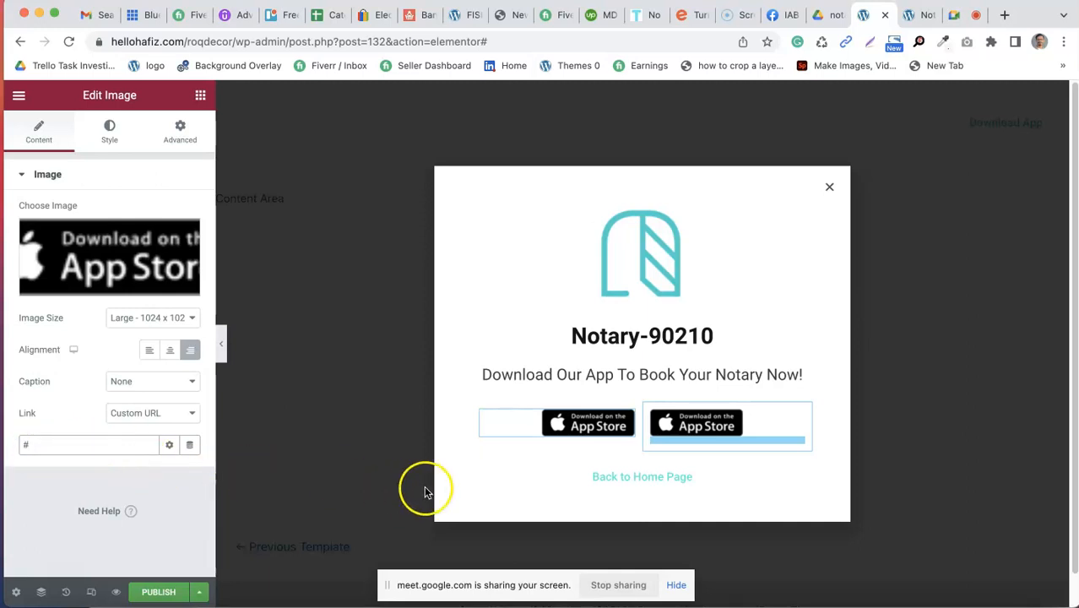
pyautogui.click(751, 427)
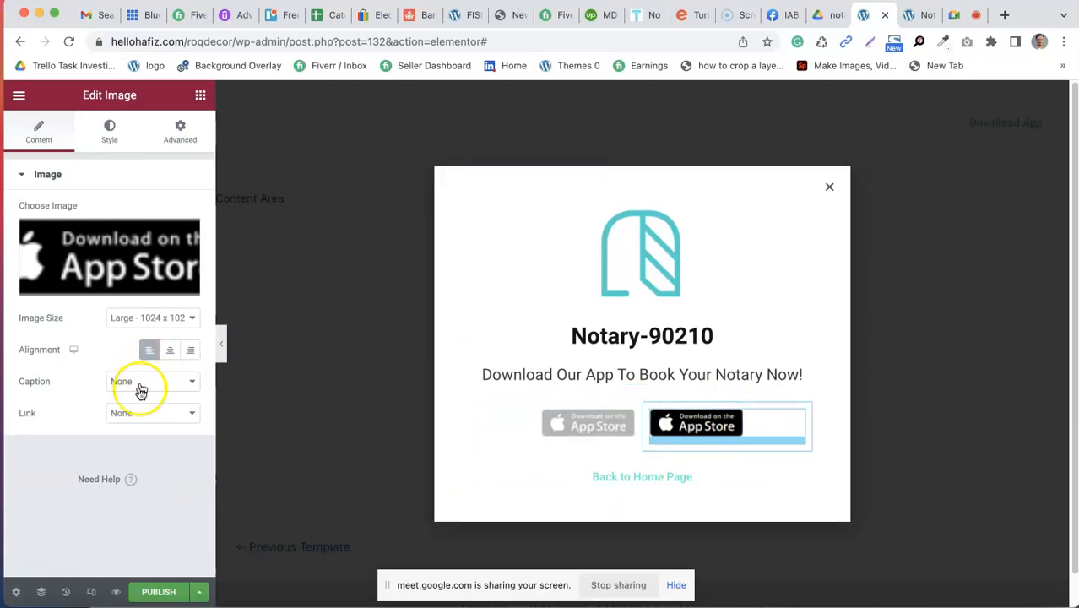
pyautogui.click(128, 412)
pyautogui.click(135, 445)
pyautogui.click(79, 442)
pyautogui.write('#')
pyautogui.click(158, 490)
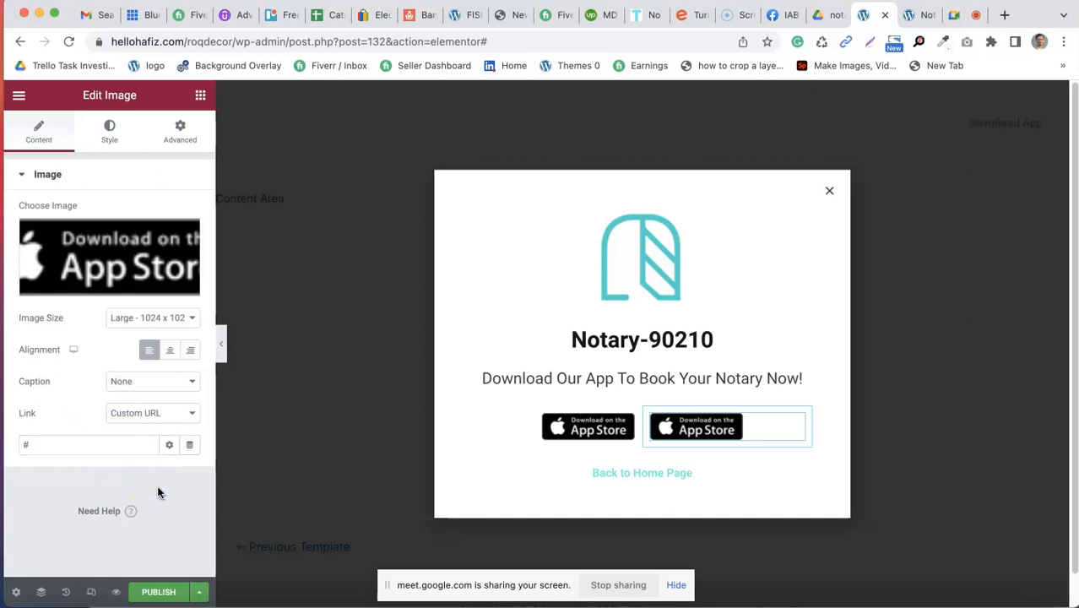
# Step: In the mobile view, set both App Store badge columns to a width of 50%
pyautogui.click(91, 592)
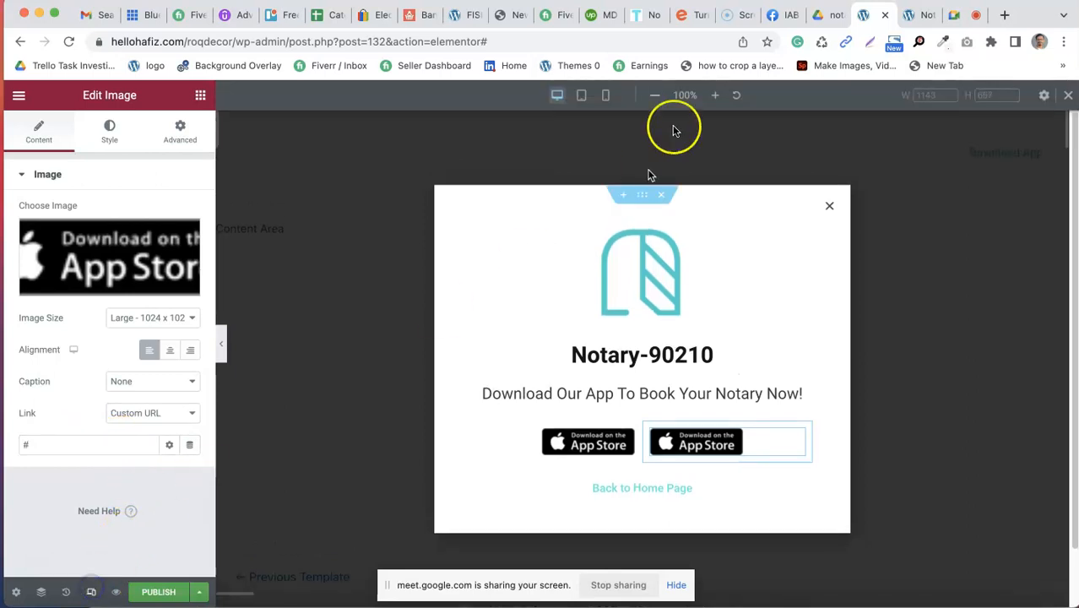
pyautogui.click(607, 96)
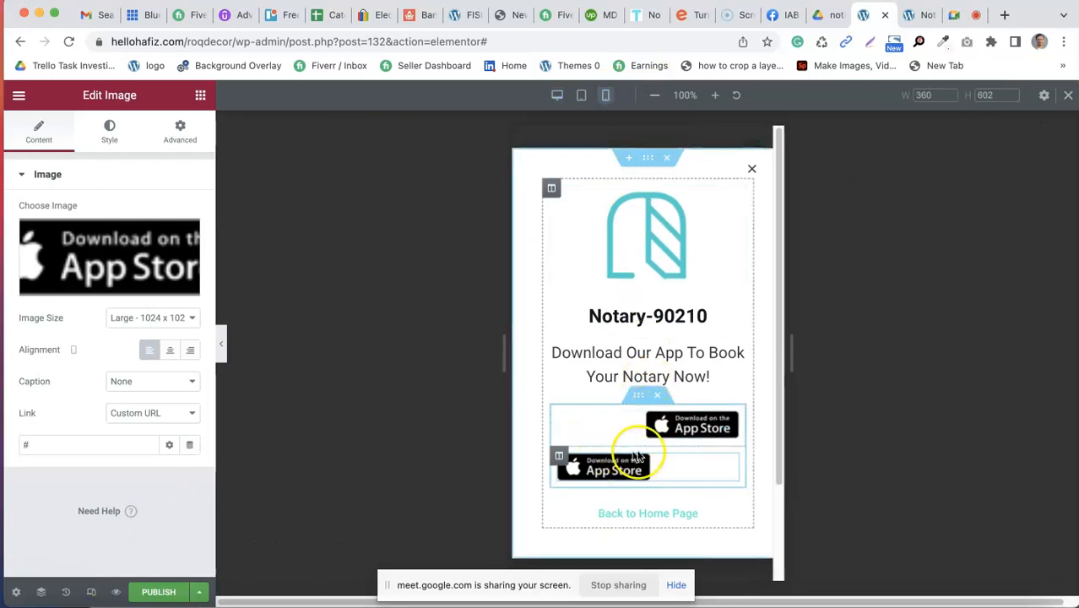
pyautogui.click(559, 412)
pyautogui.click(170, 213)
pyautogui.write('50')
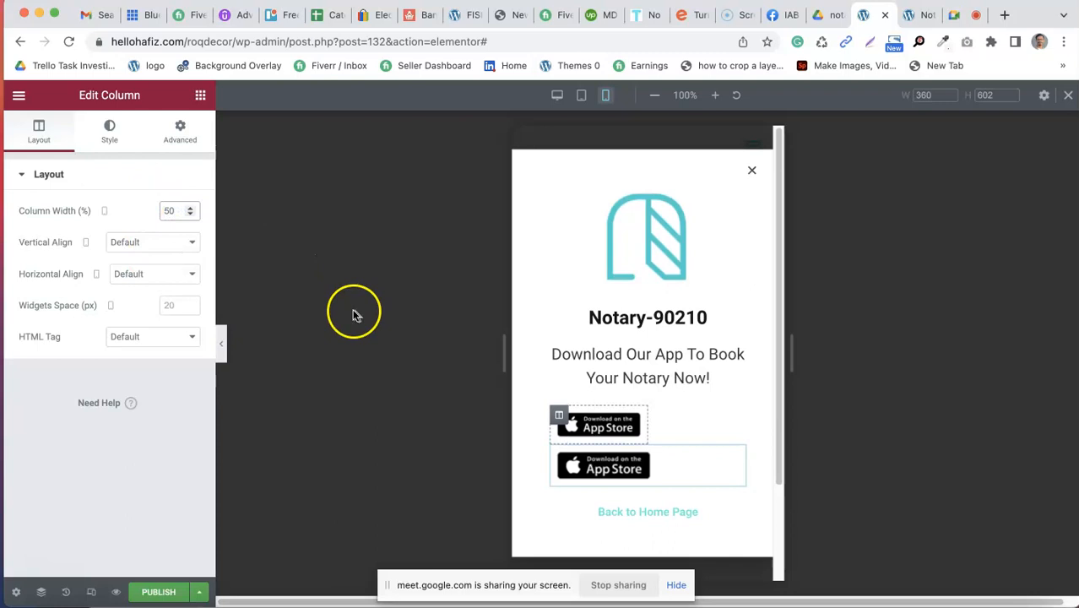
pyautogui.click(556, 457)
pyautogui.click(171, 210)
pyautogui.write('50')
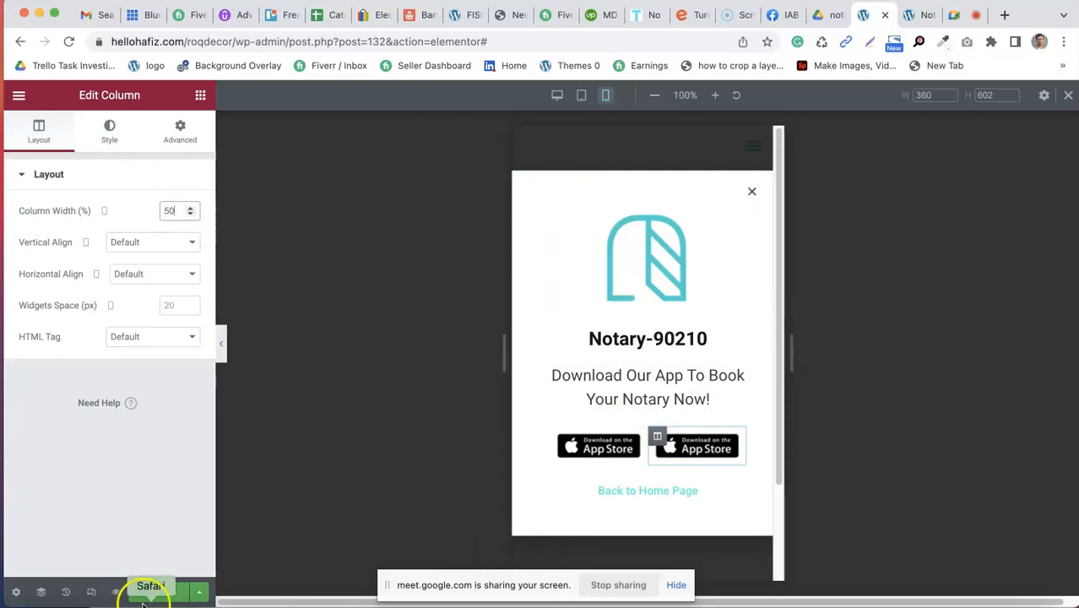
# Step: Return to the desktop view and open the popup's publish settings
pyautogui.click(556, 95)
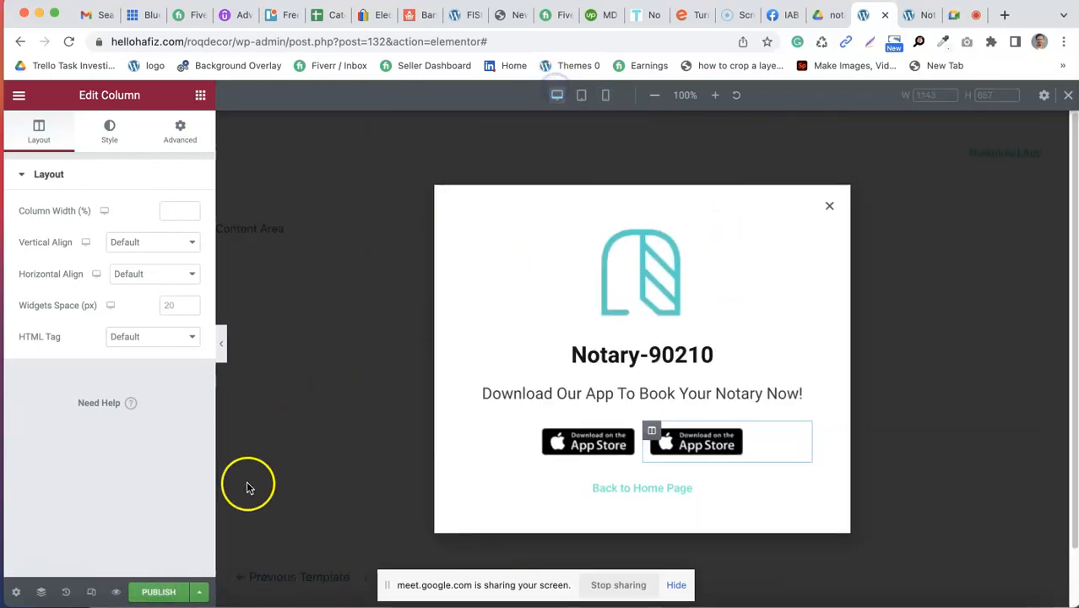
pyautogui.click(159, 592)
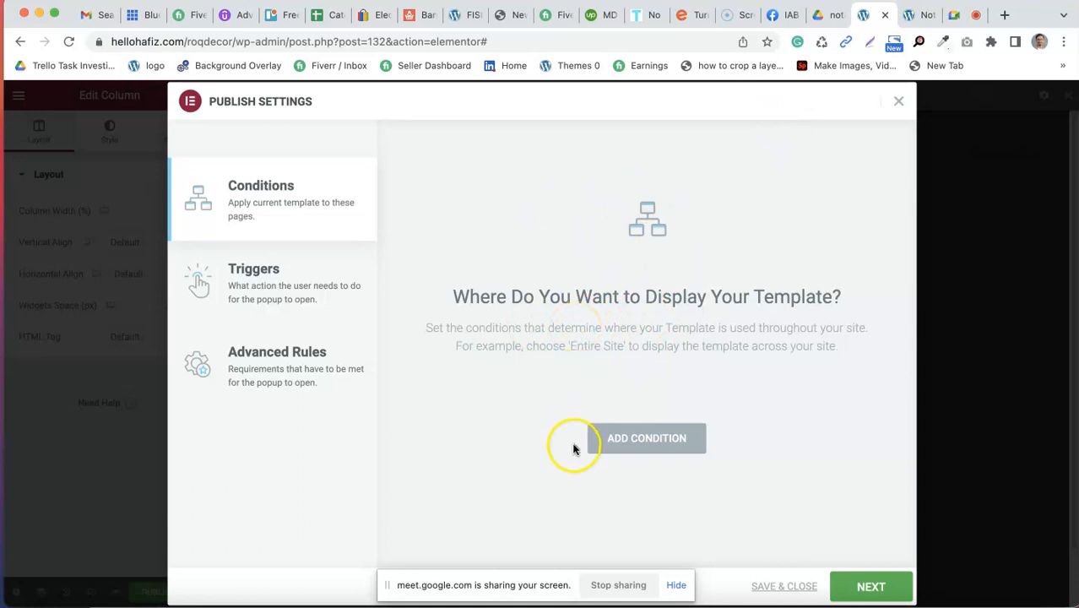
# Step: Try the On Page Load trigger with a delay of 10 seconds, and turn it off again
pyautogui.click(296, 290)
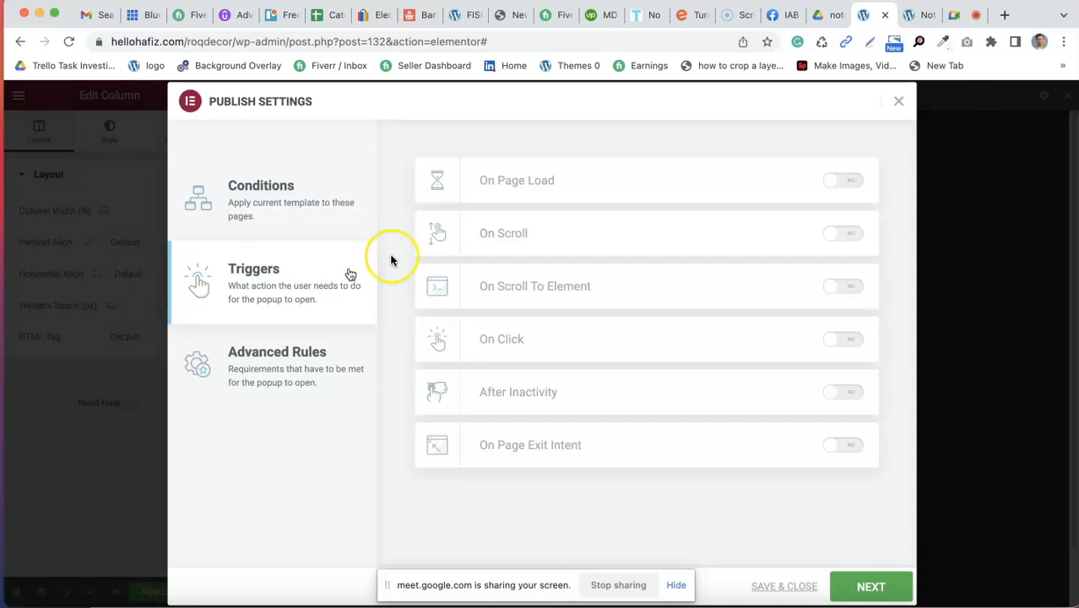
pyautogui.click(840, 180)
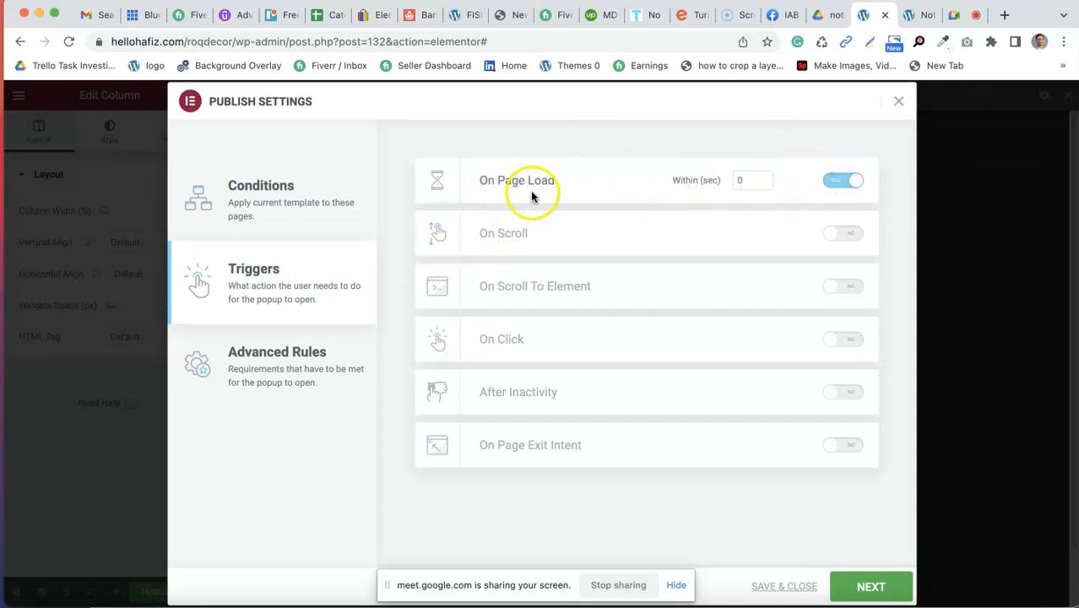
pyautogui.click(750, 183)
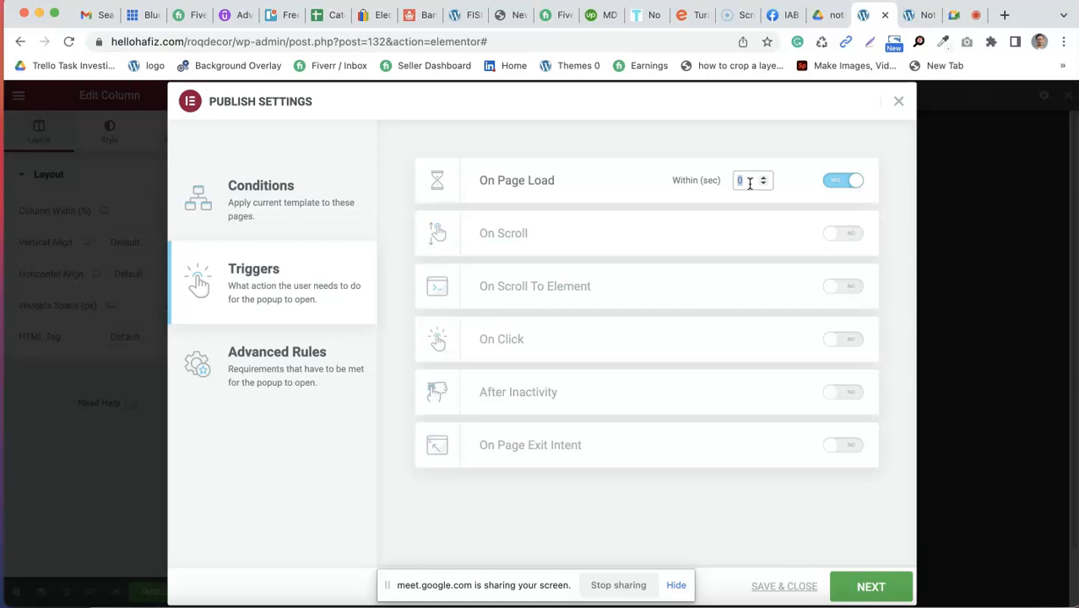
pyautogui.click(705, 184)
pyautogui.click(685, 185)
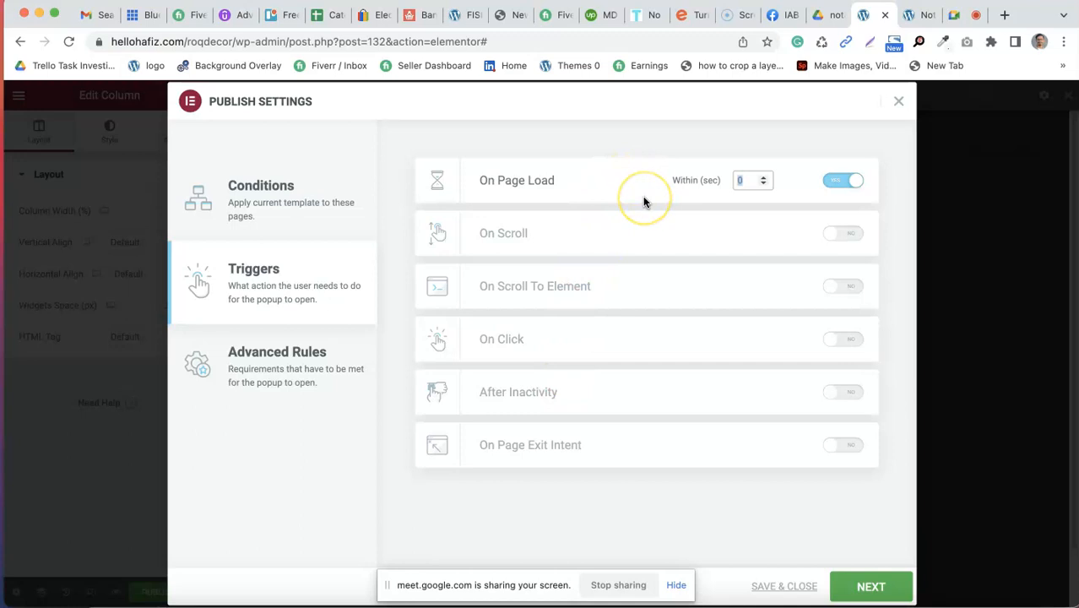
pyautogui.write('10')
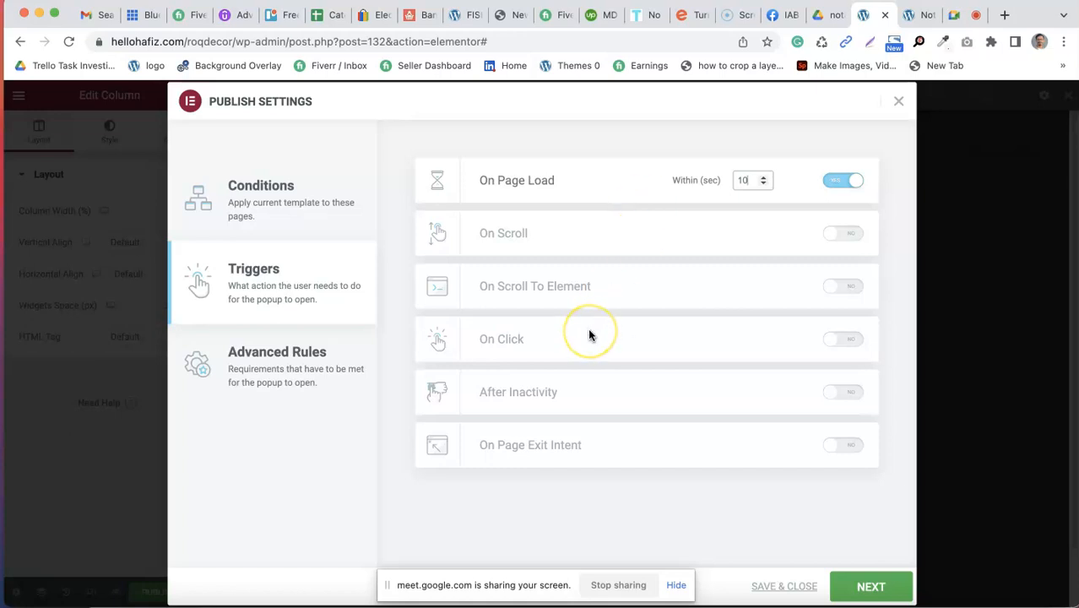
pyautogui.click(827, 183)
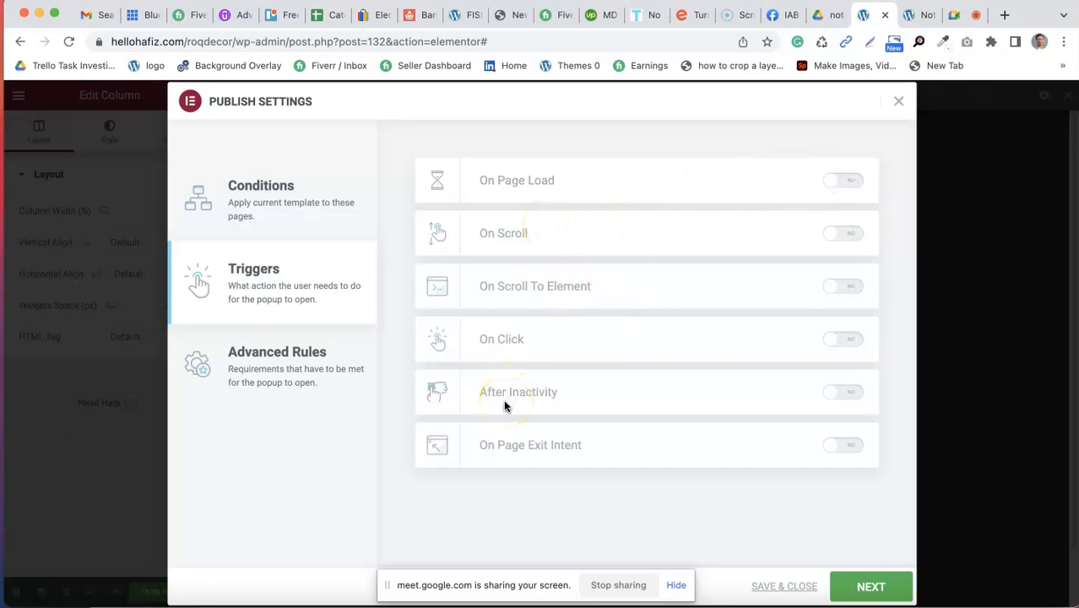
# Step: Try the On Scroll trigger with directions Down at 30% and Up, then On Page Exit Intent, turning both off again
pyautogui.click(839, 234)
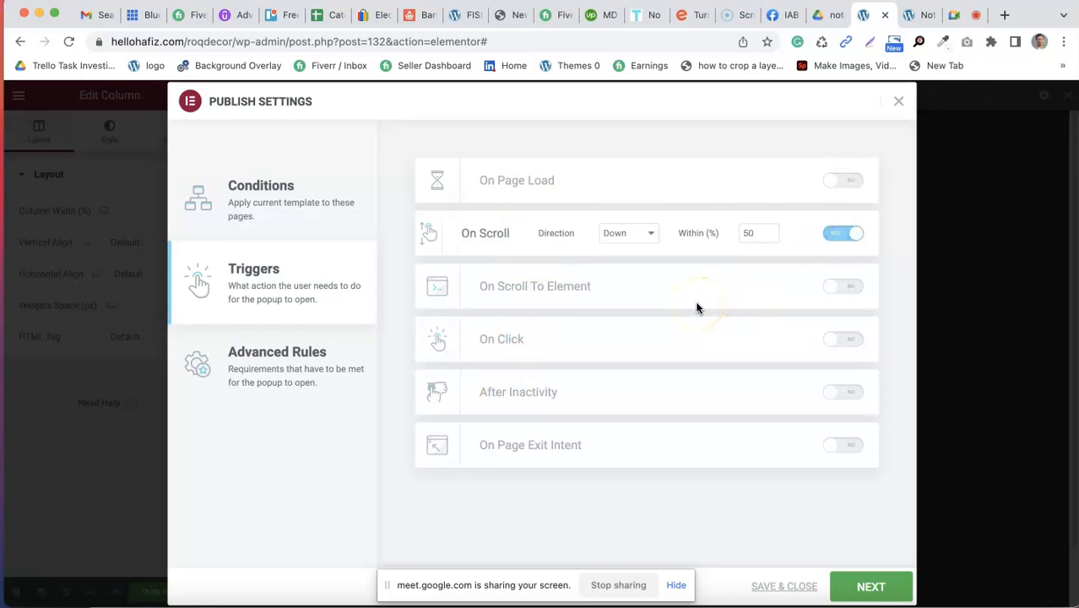
pyautogui.click(651, 235)
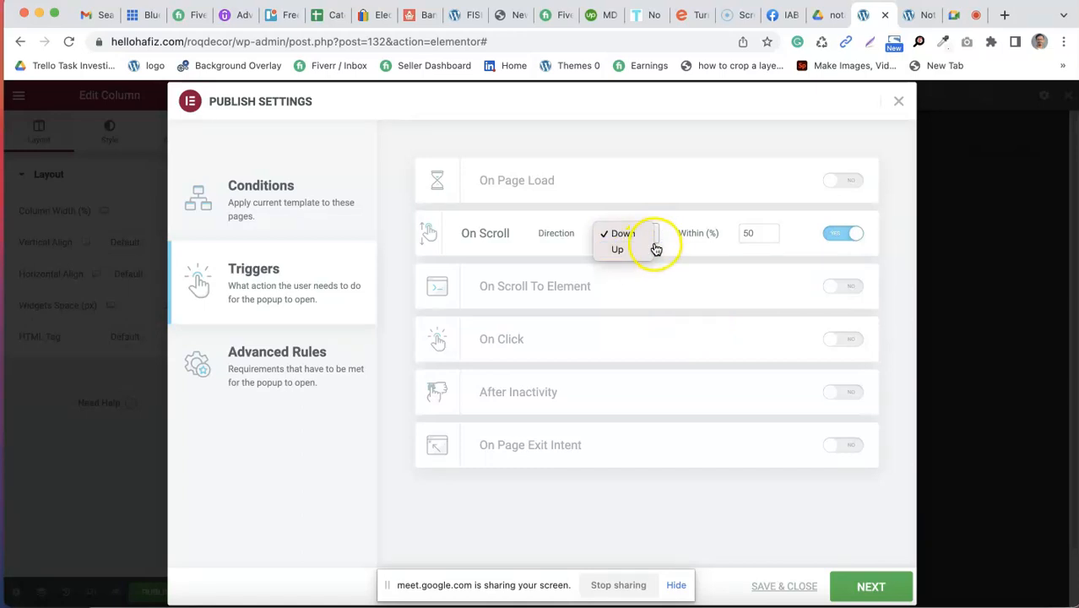
pyautogui.click(665, 256)
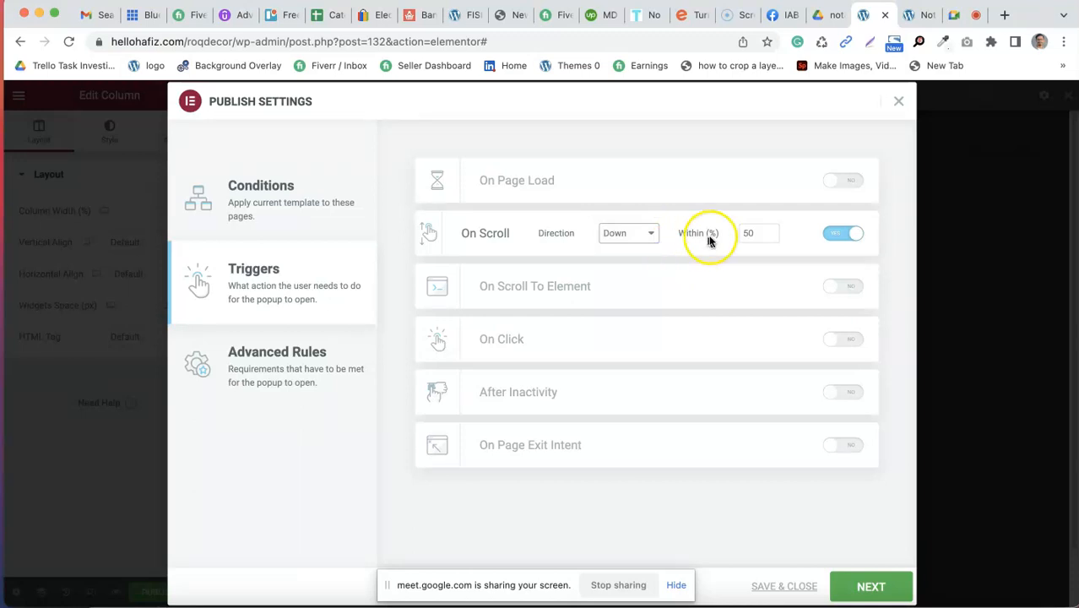
pyautogui.click(752, 237)
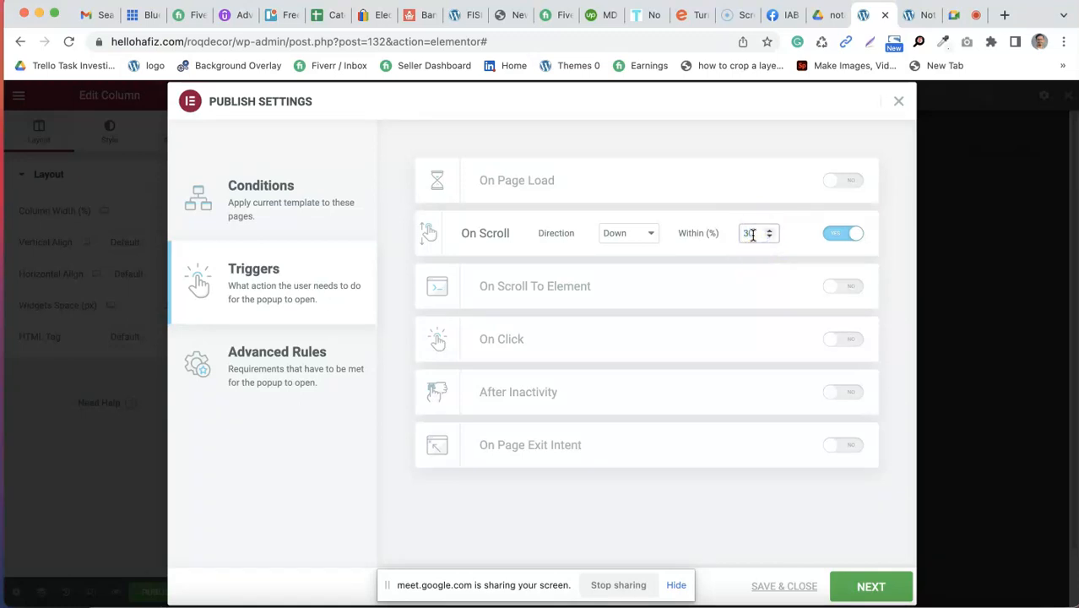
pyautogui.click(732, 222)
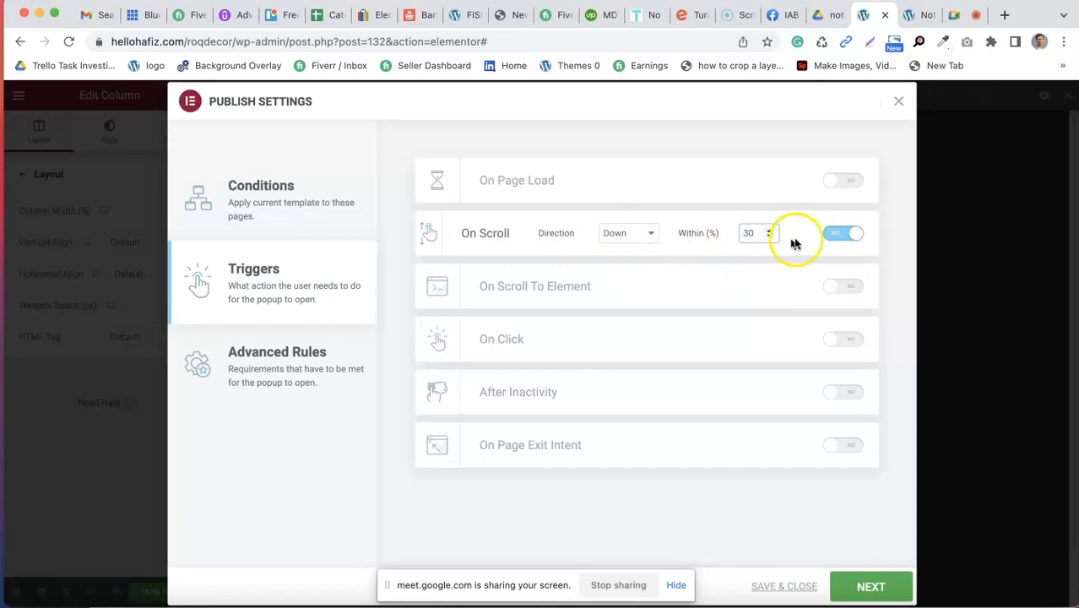
pyautogui.click(641, 241)
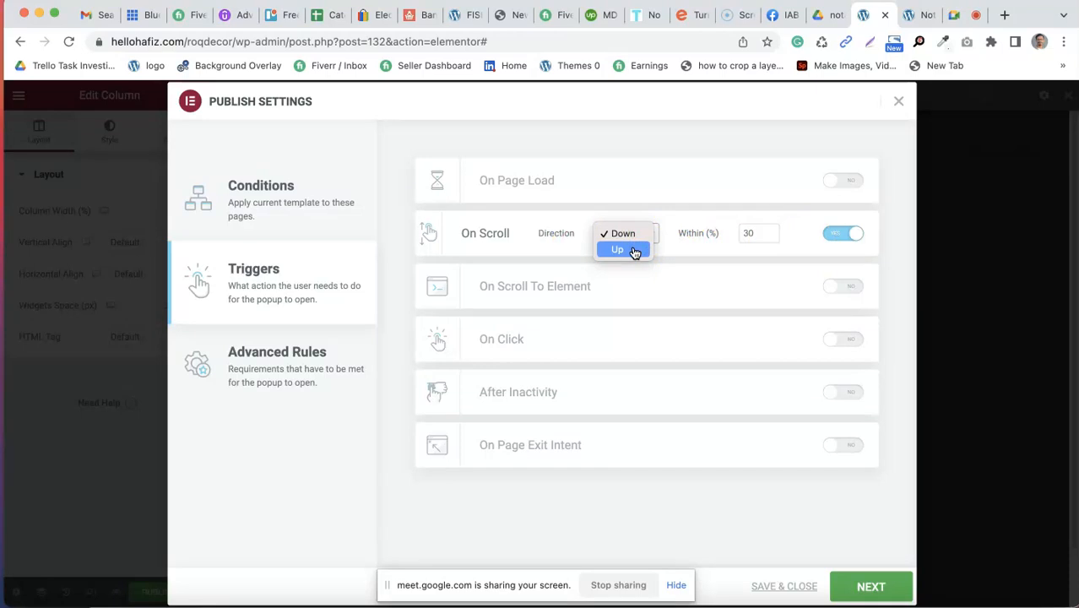
pyautogui.click(633, 251)
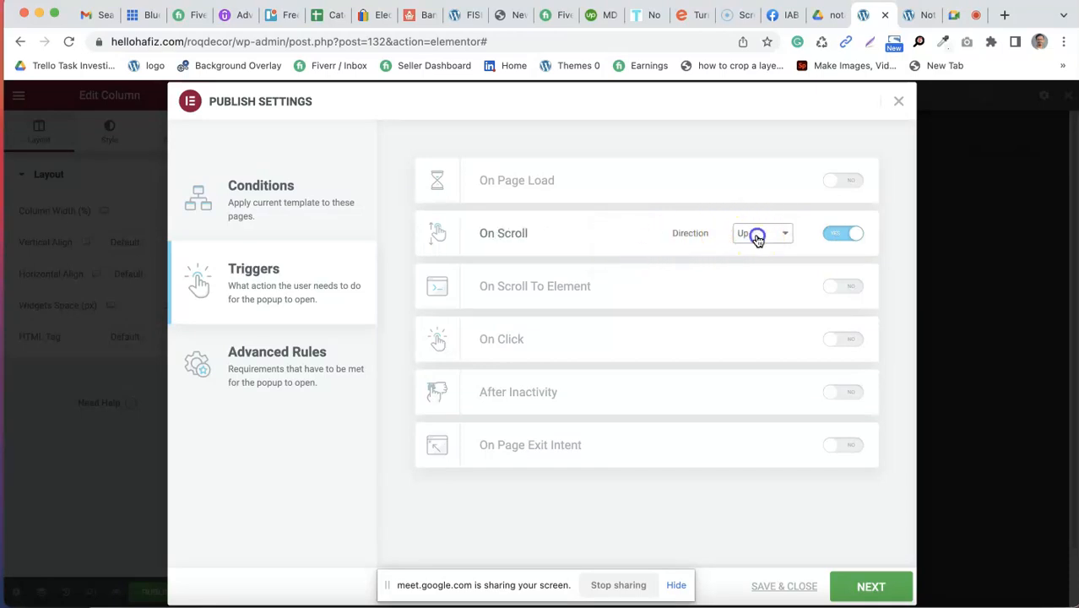
pyautogui.click(758, 233)
pyautogui.click(759, 218)
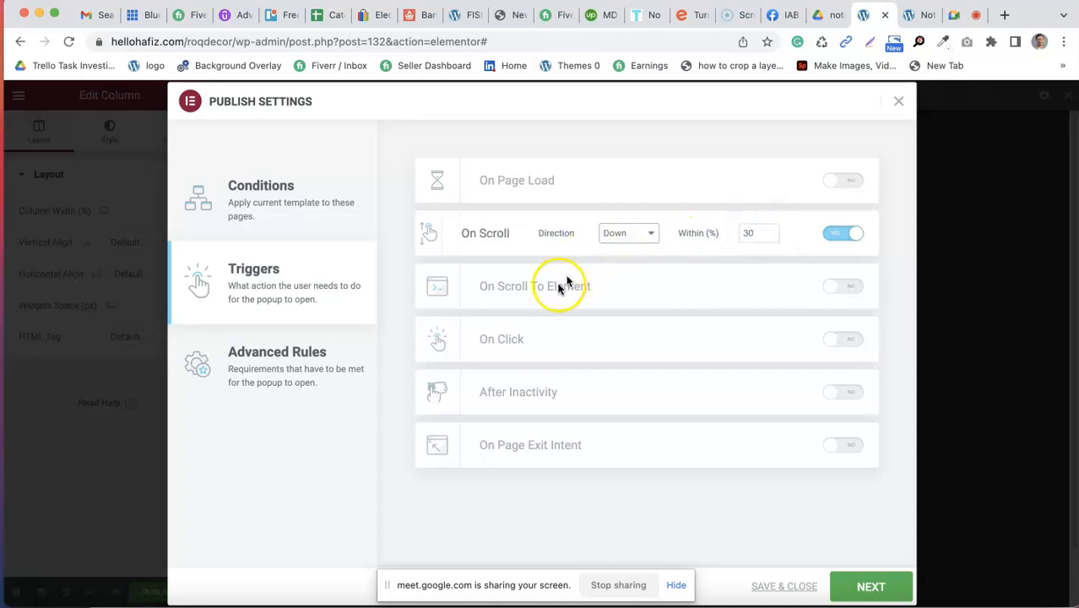
pyautogui.click(832, 235)
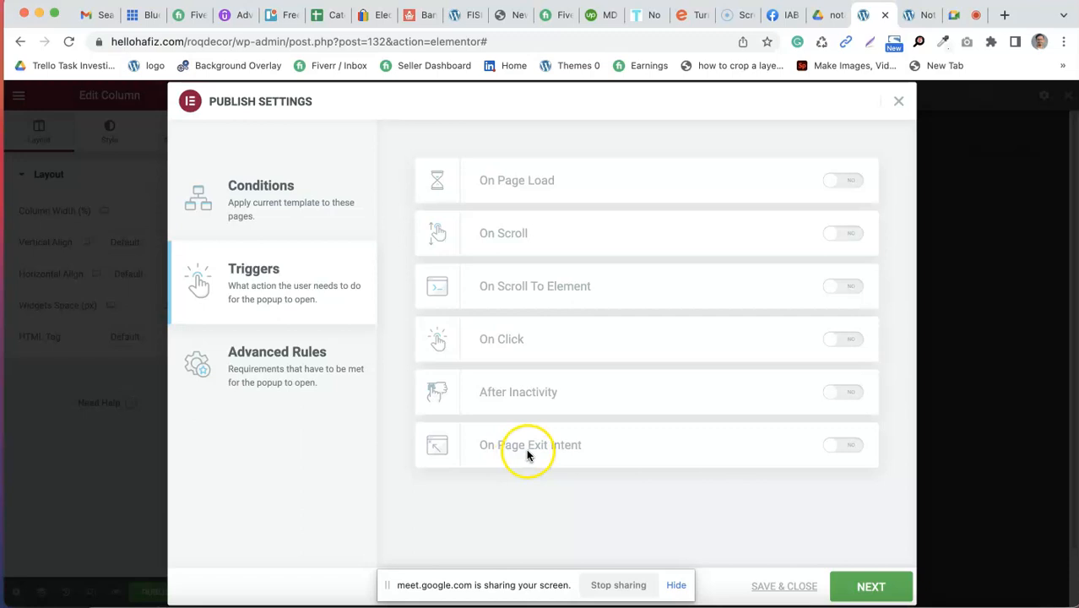
pyautogui.click(846, 447)
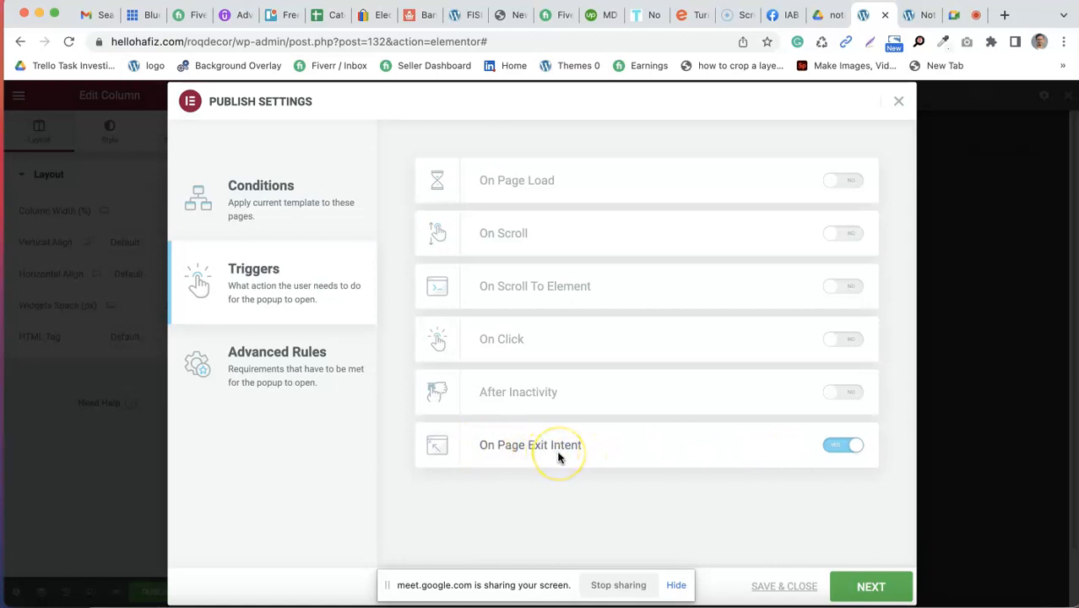
pyautogui.click(831, 445)
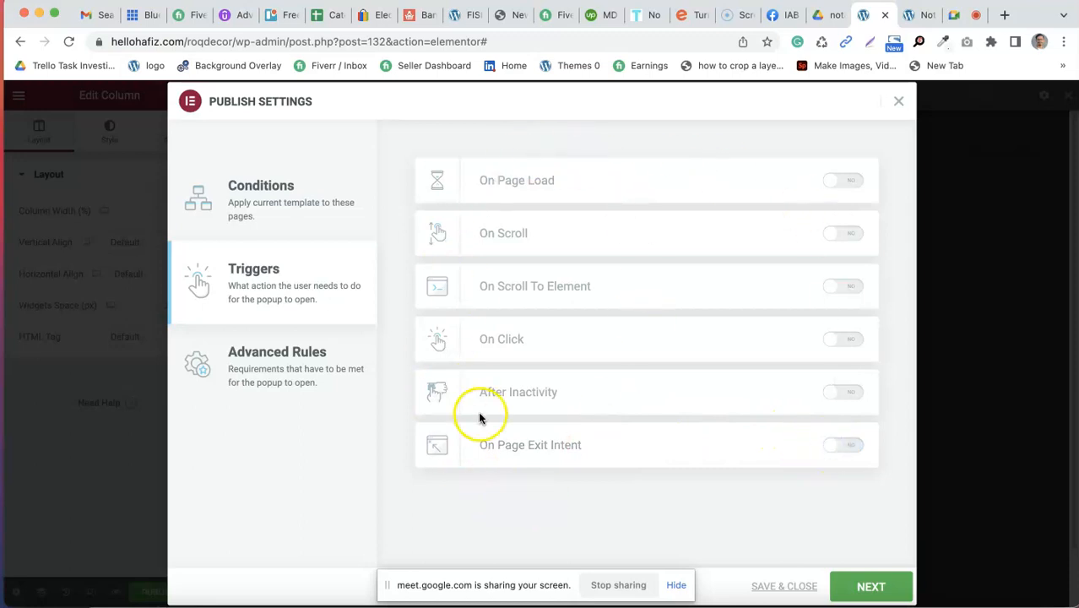
# Step: Try the advanced rules Show after X page views and Show on devices, turning each off again
pyautogui.click(265, 380)
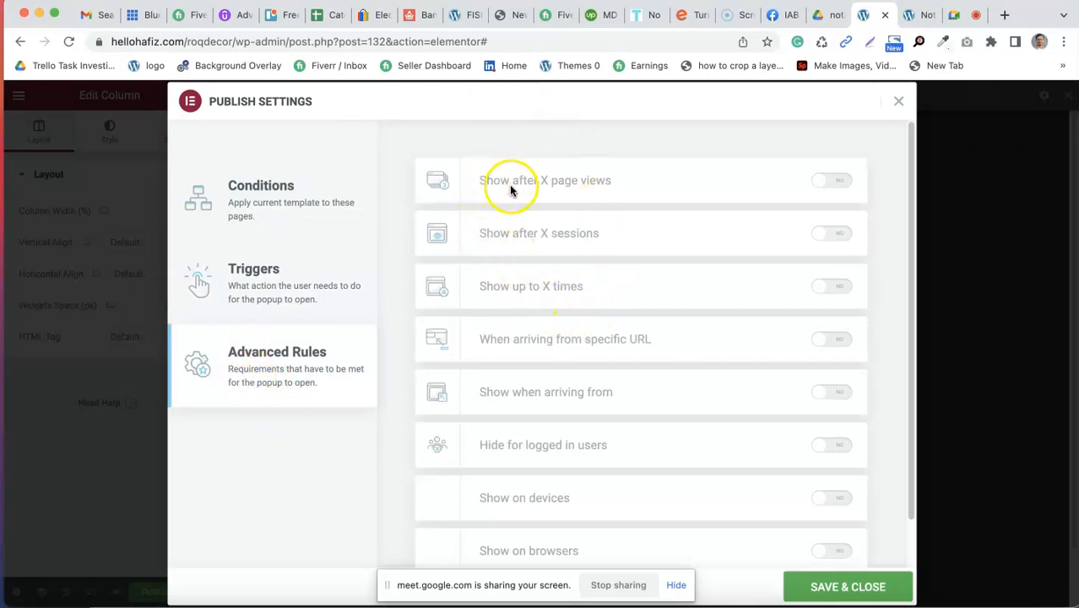
pyautogui.click(832, 183)
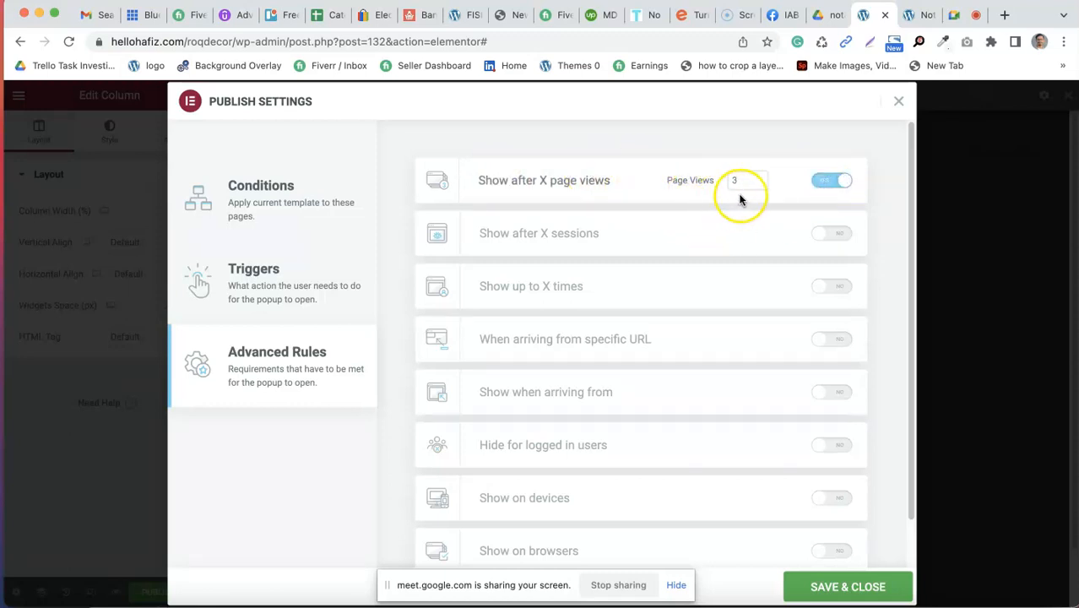
pyautogui.click(822, 184)
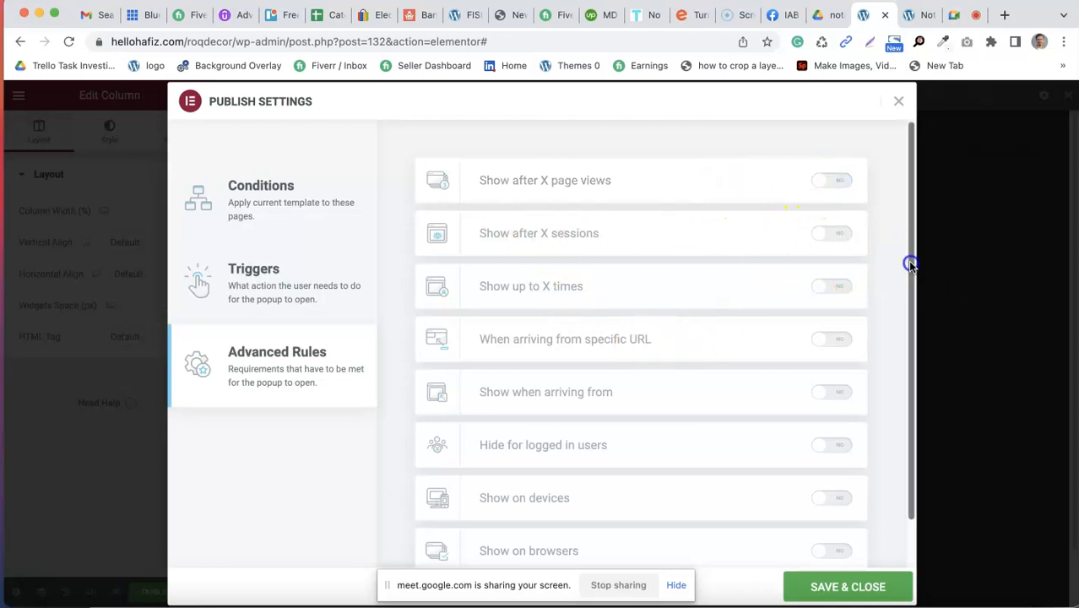
pyautogui.moveTo(910, 262); pyautogui.dragTo(910, 374)
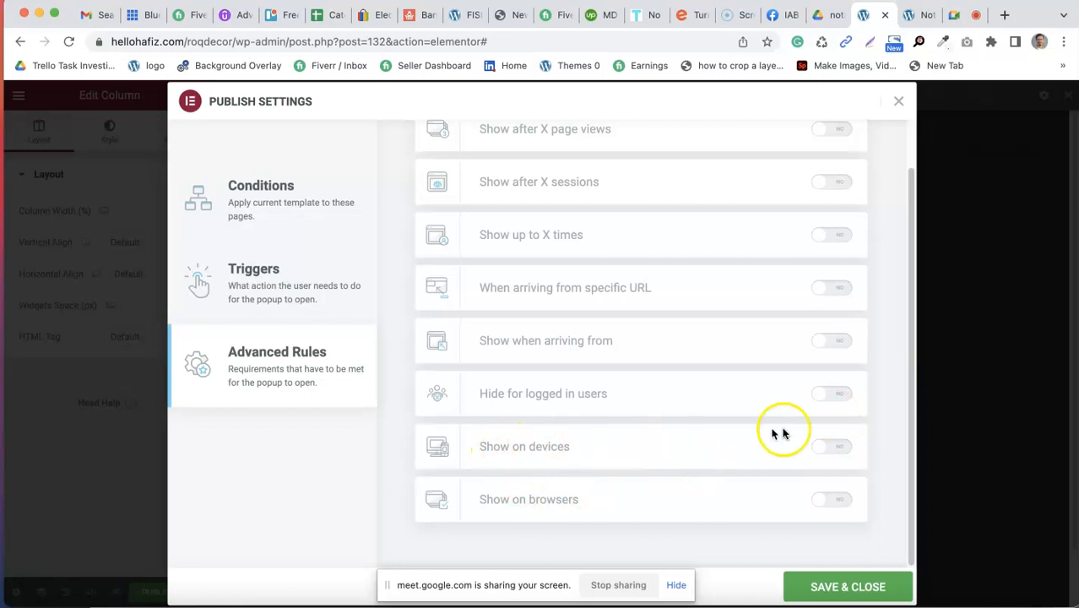
pyautogui.click(845, 447)
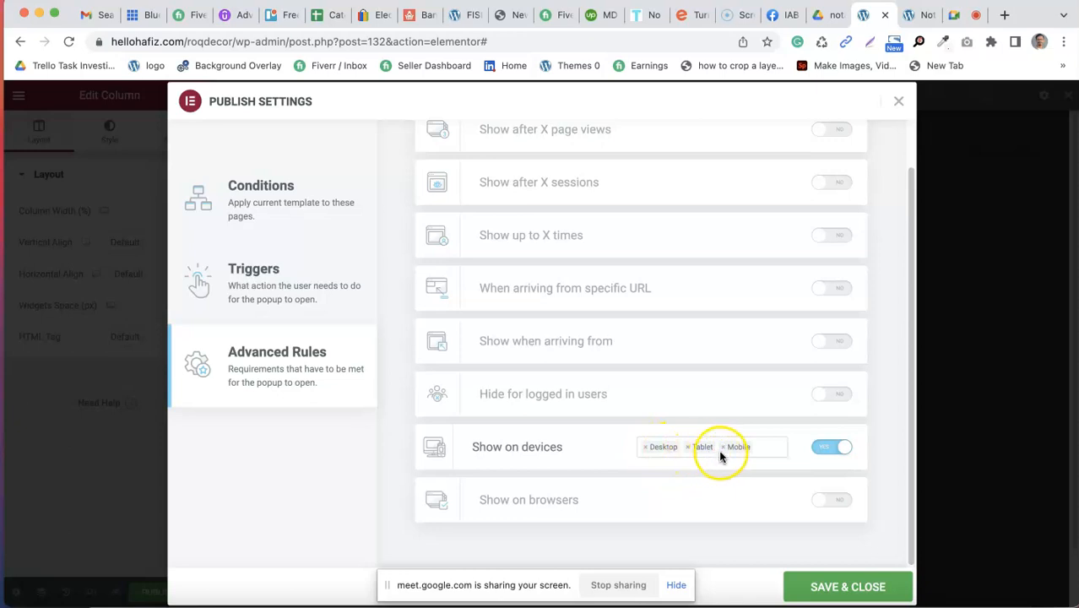
pyautogui.click(826, 447)
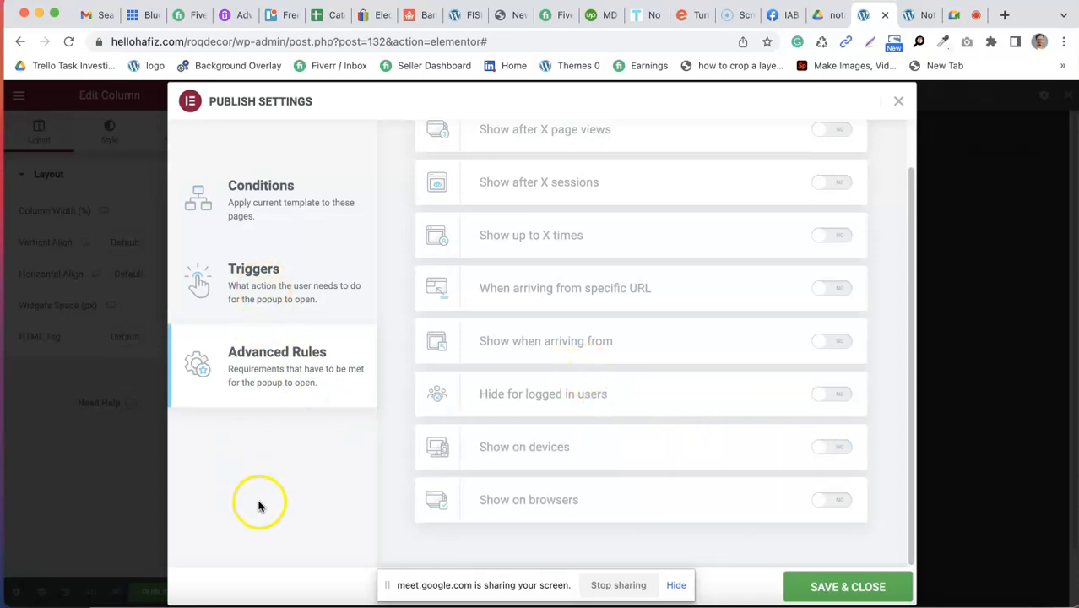
# Step: Save the popup without any conditions, triggers or advanced rules, and open the live Notary-90210 home page
pyautogui.click(806, 585)
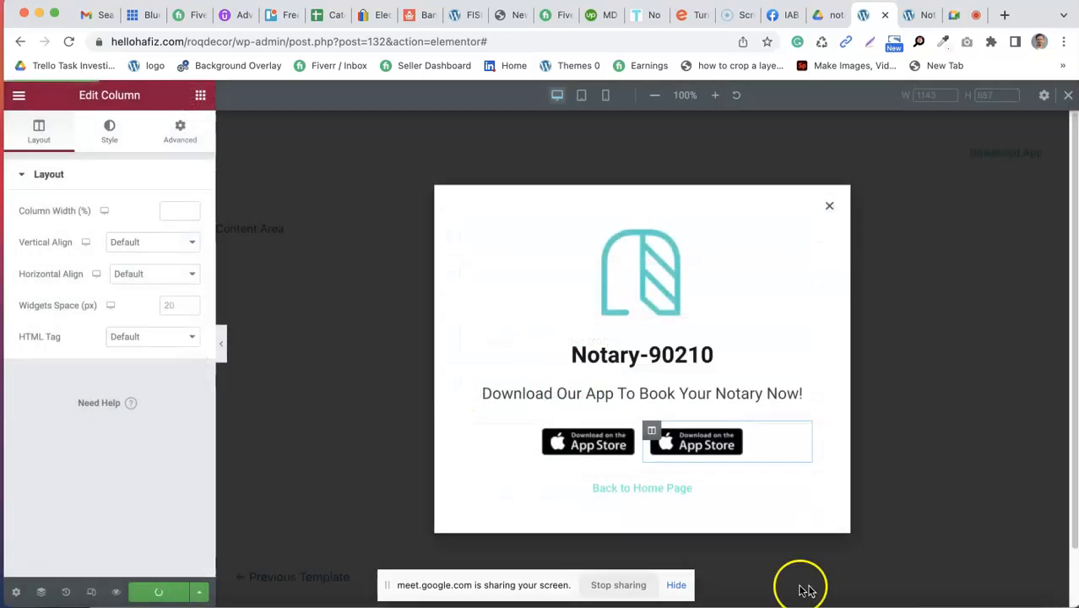
pyautogui.click(918, 15)
pyautogui.click(147, 113)
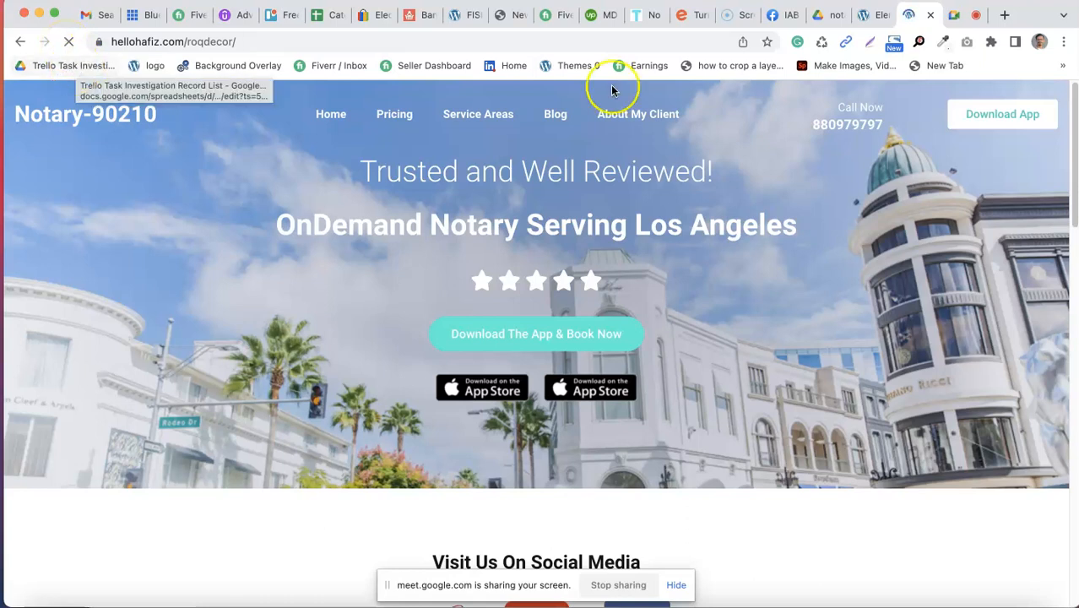
pyautogui.click(874, 20)
pyautogui.click(915, 22)
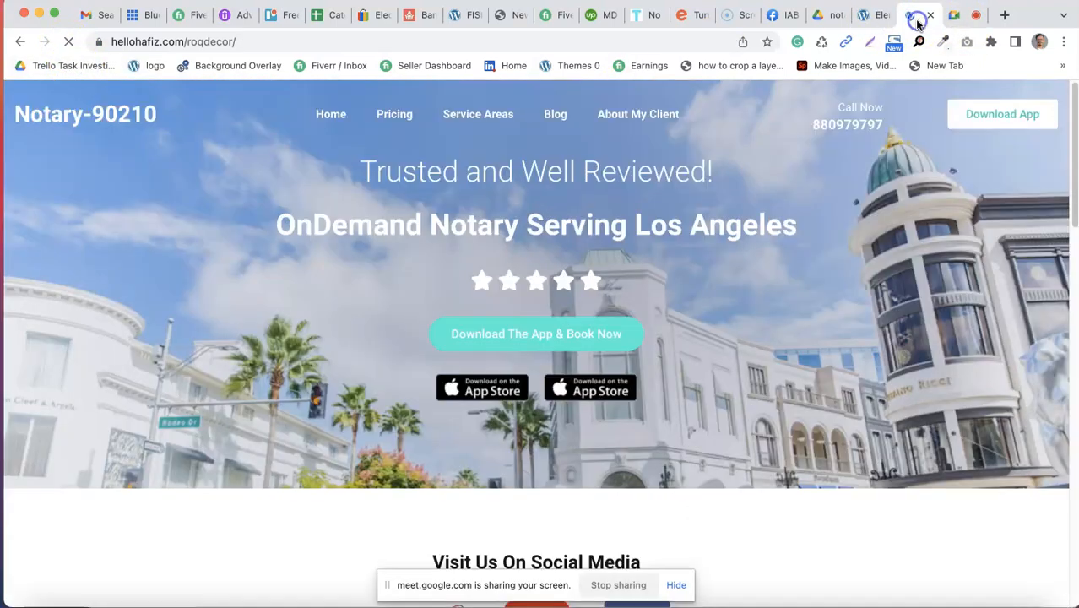
# Step: Reload the live home page, open its Header template in Elementor, and place that tab beside the popup editor's tab
pyautogui.click(869, 16)
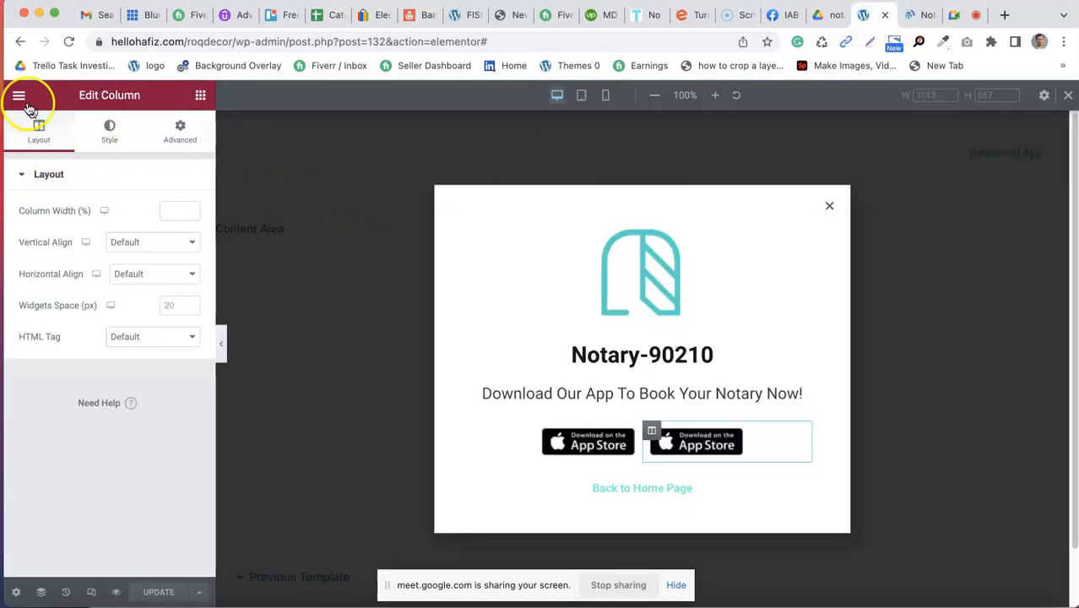
pyautogui.click(912, 15)
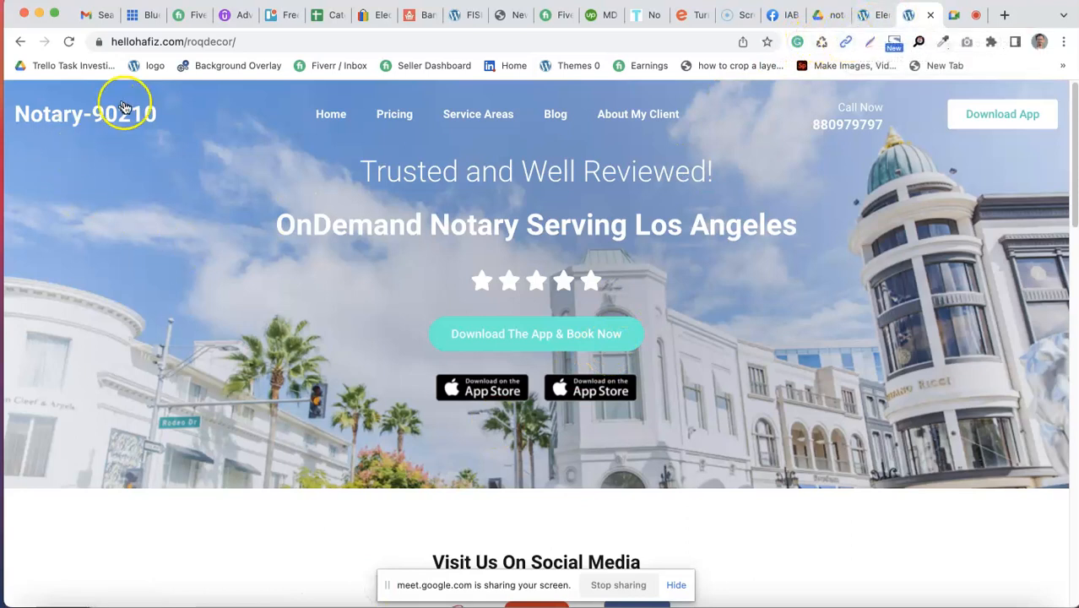
pyautogui.click(71, 42)
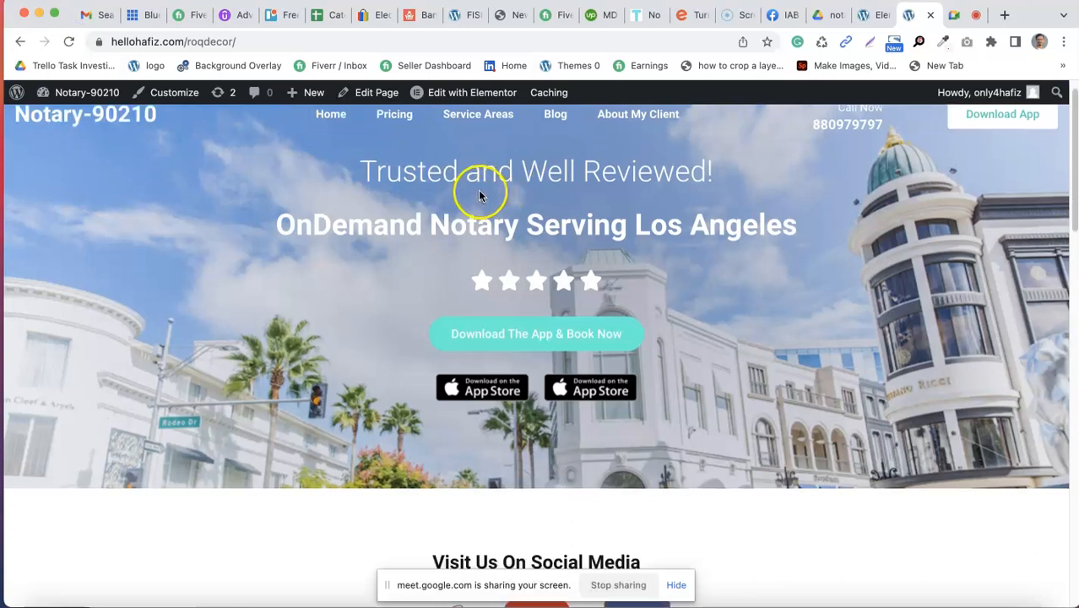
pyautogui.moveTo(479, 92)
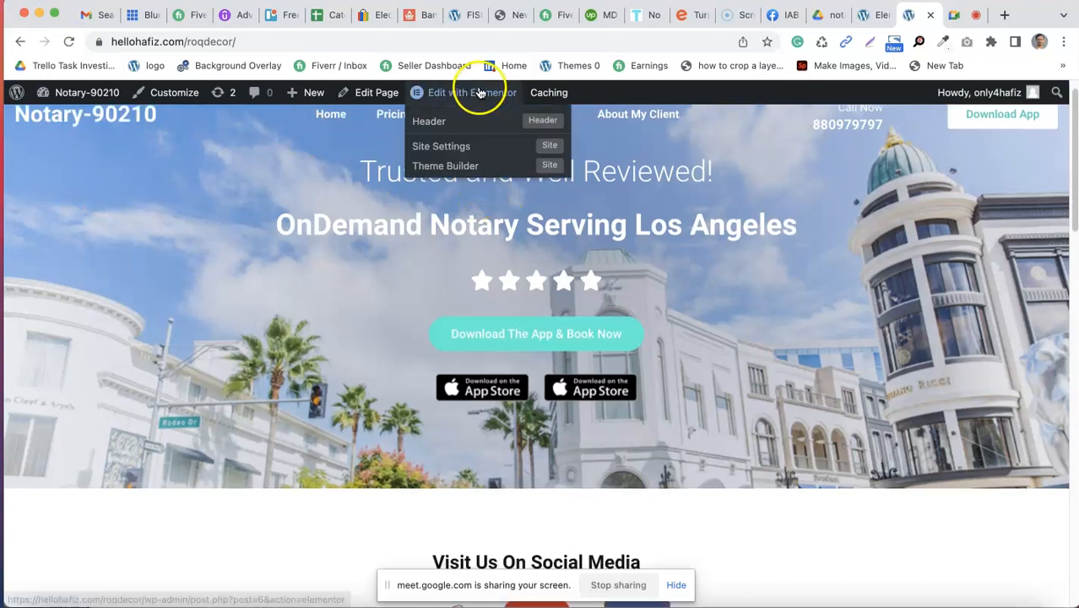
pyautogui.click(432, 122)
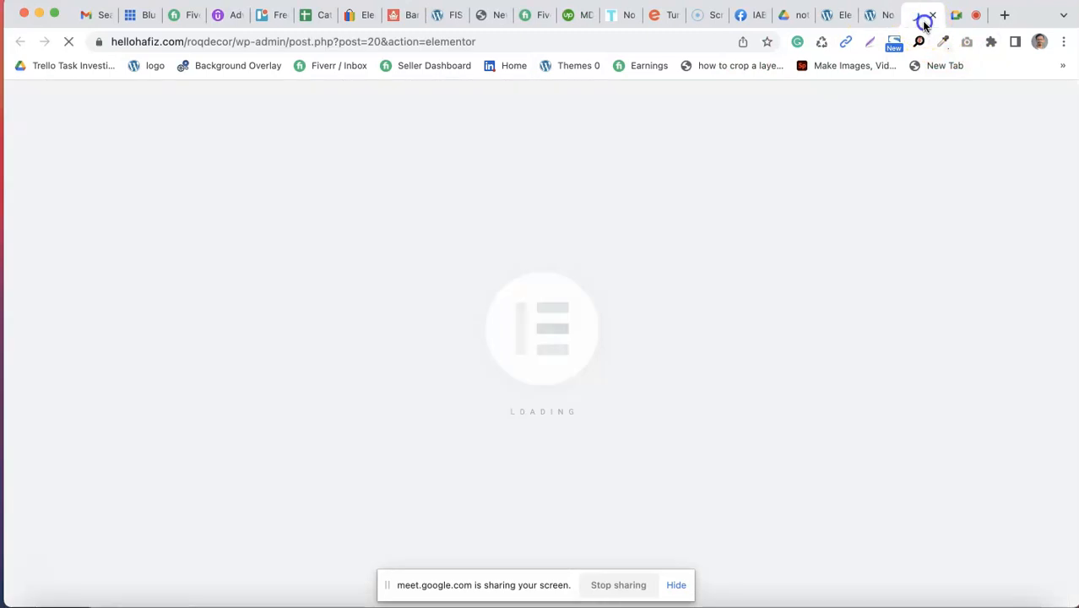
pyautogui.moveTo(924, 25); pyautogui.dragTo(874, 18)
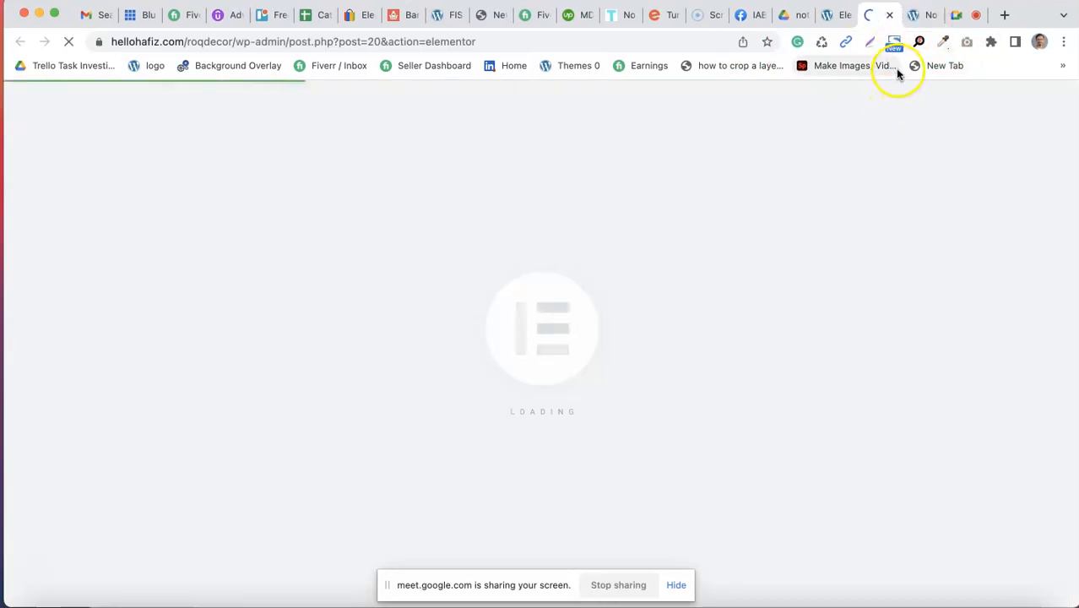
# Step: Test the Download App button in the live home page's header
pyautogui.click(916, 17)
pyautogui.click(882, 21)
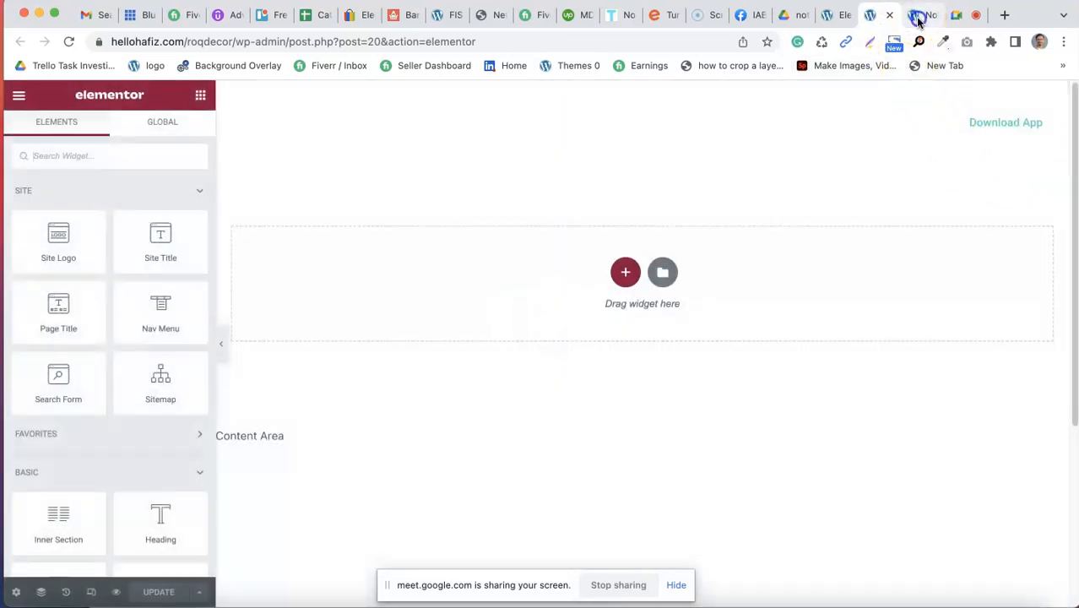
pyautogui.click(915, 16)
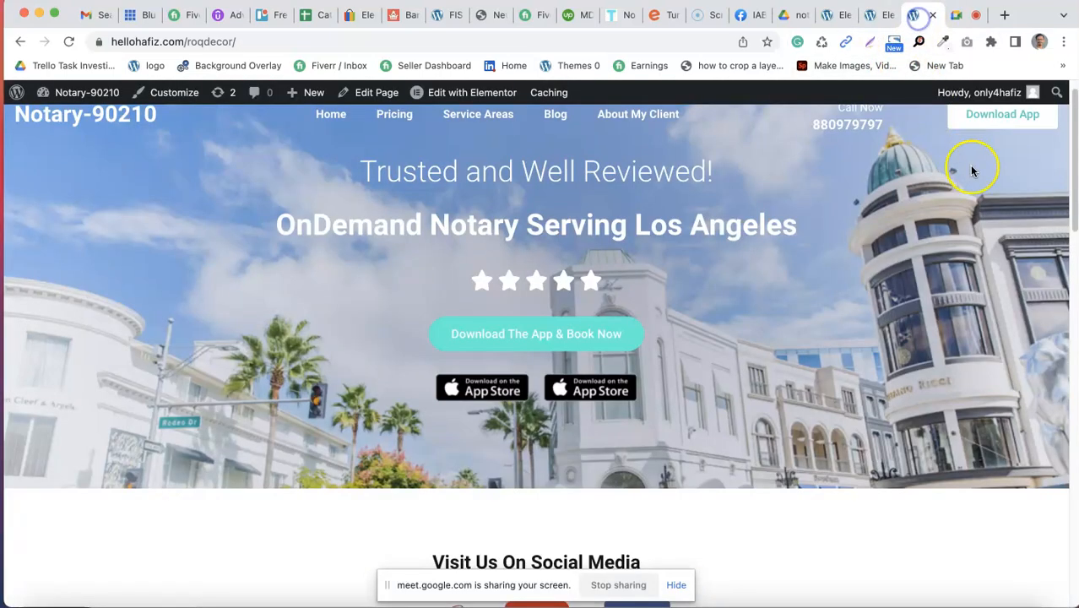
pyautogui.scroll(1, 1046, 126)
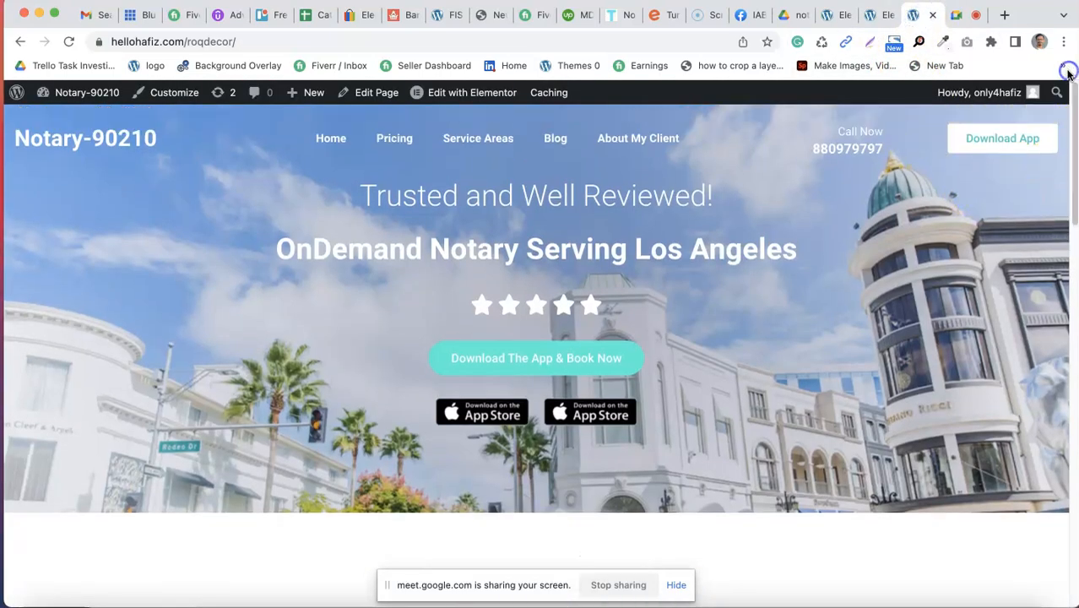
pyautogui.click(994, 139)
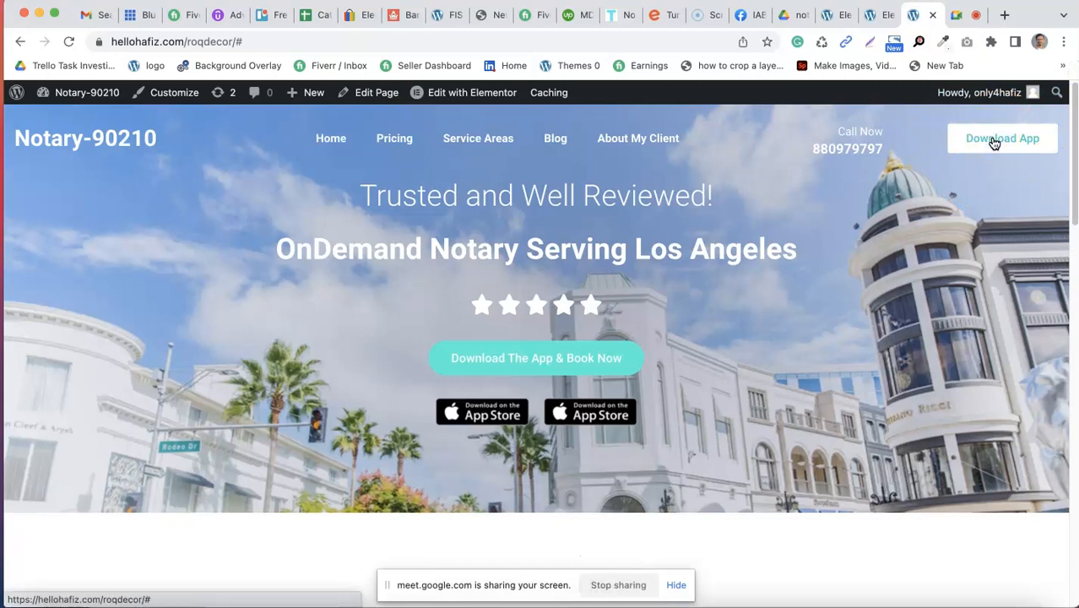
# Step: Set the header section's normal background type to Classic, preview the header at full width, and update the template
pyautogui.click(882, 15)
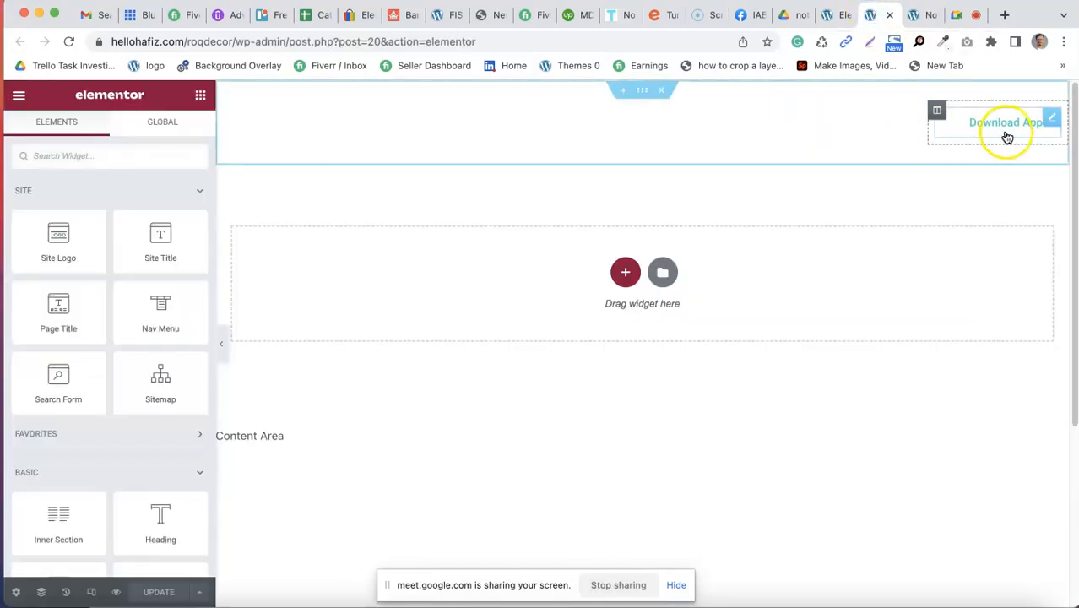
pyautogui.click(639, 90)
pyautogui.click(829, 16)
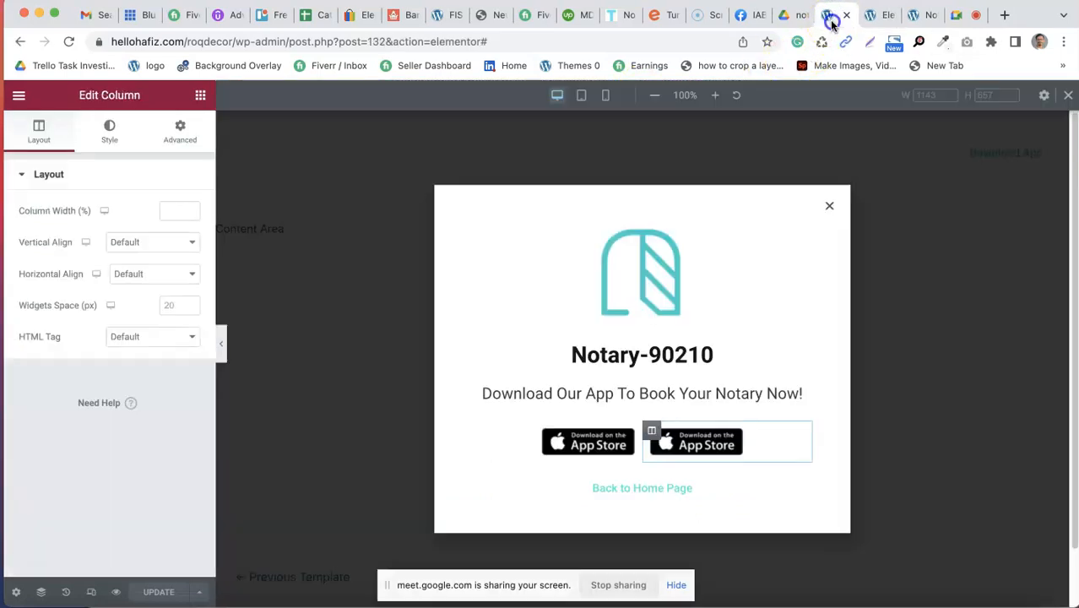
pyautogui.click(881, 17)
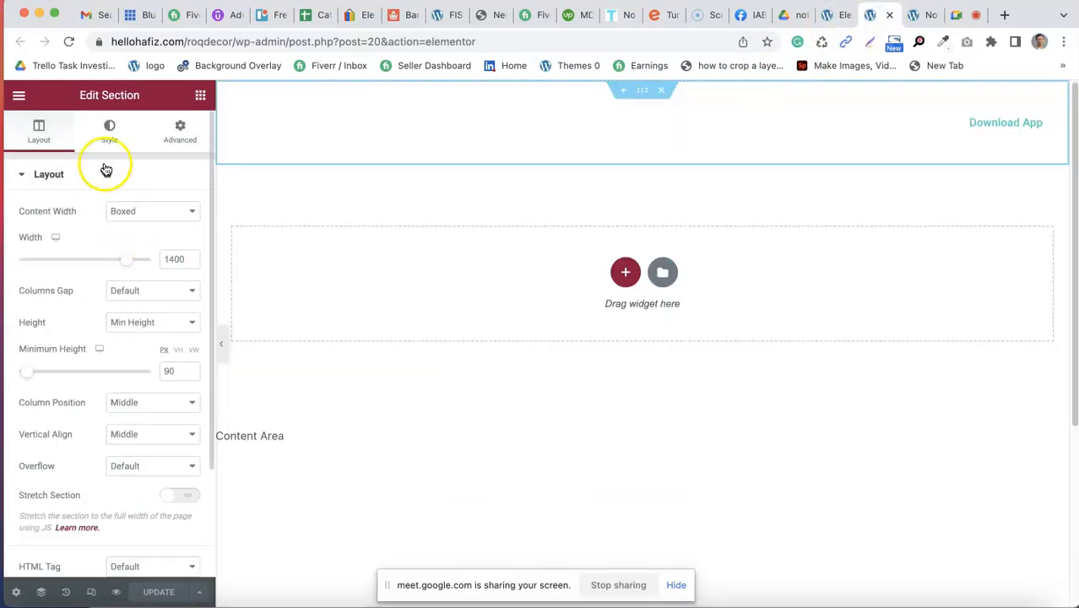
pyautogui.click(107, 142)
pyautogui.click(128, 243)
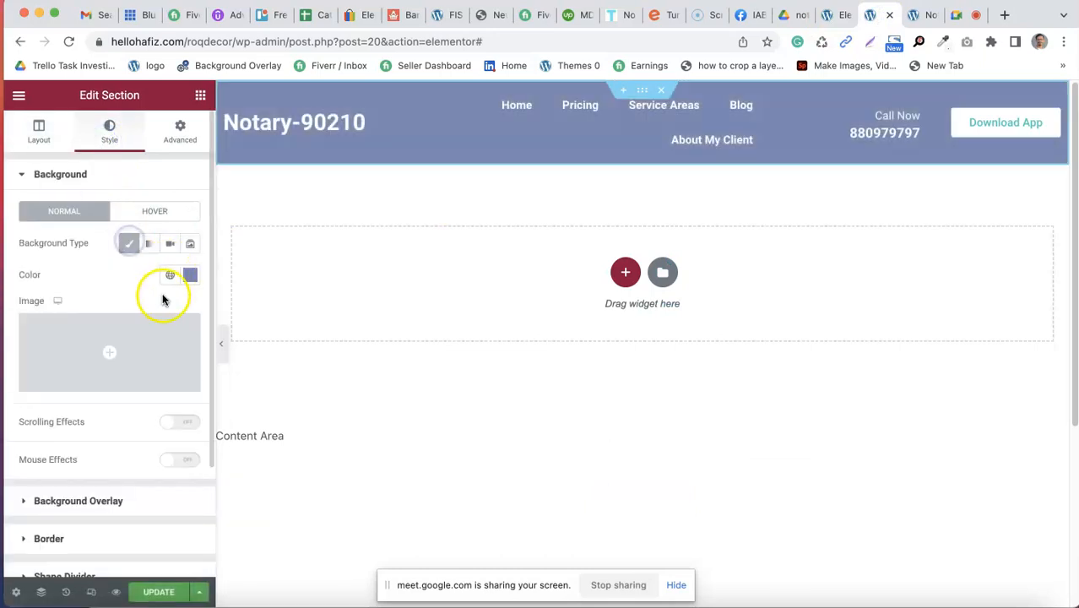
pyautogui.click(223, 353)
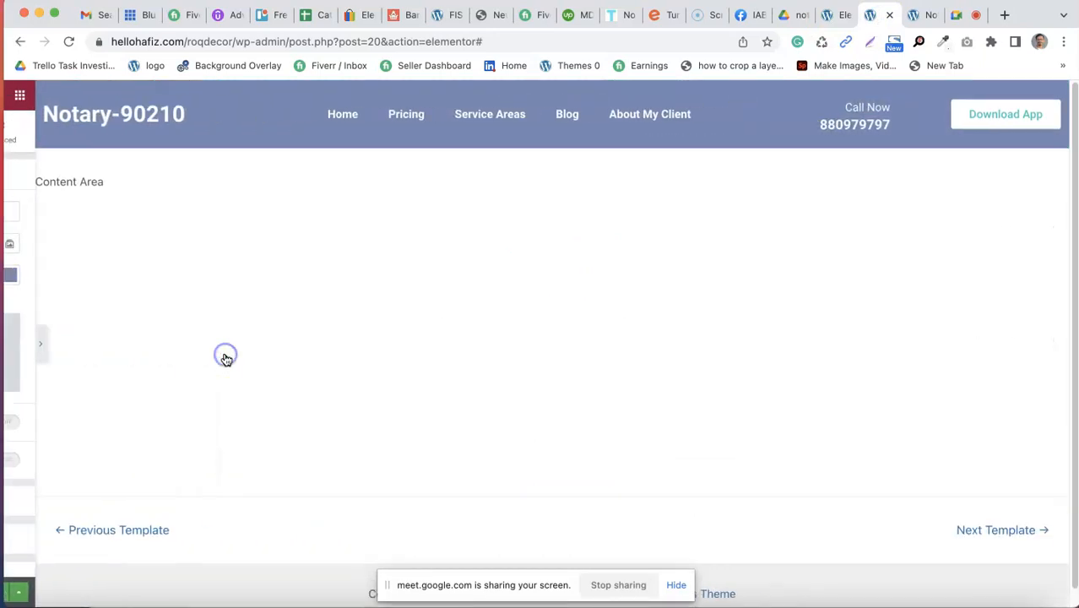
pyautogui.click(9, 346)
pyautogui.click(148, 592)
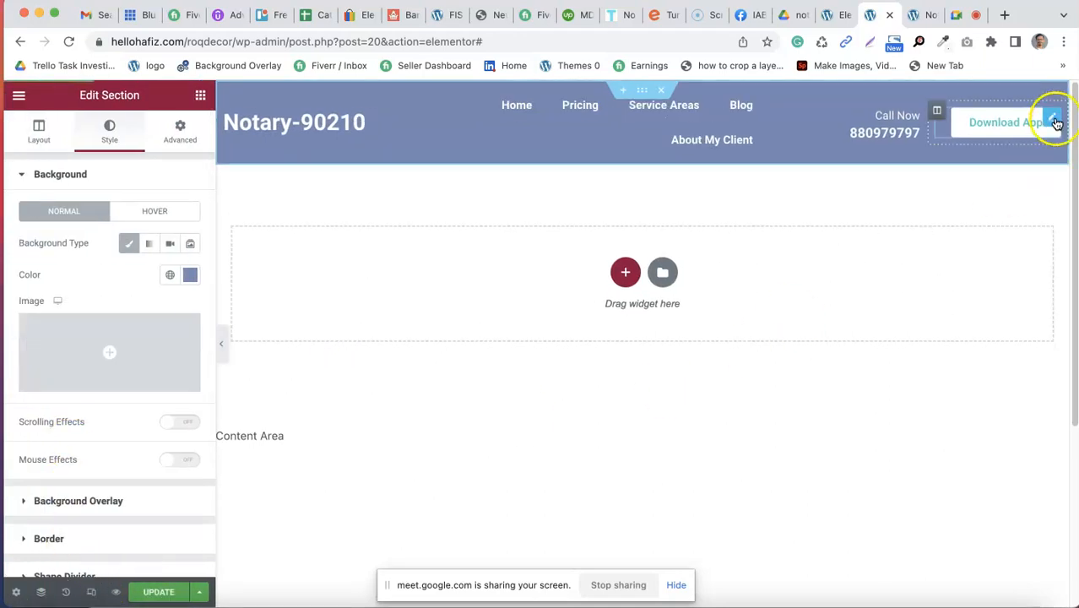
# Step: Replace the # link of the header's Download App button with the Popup dynamic tag
pyautogui.click(1055, 122)
pyautogui.click(781, 254)
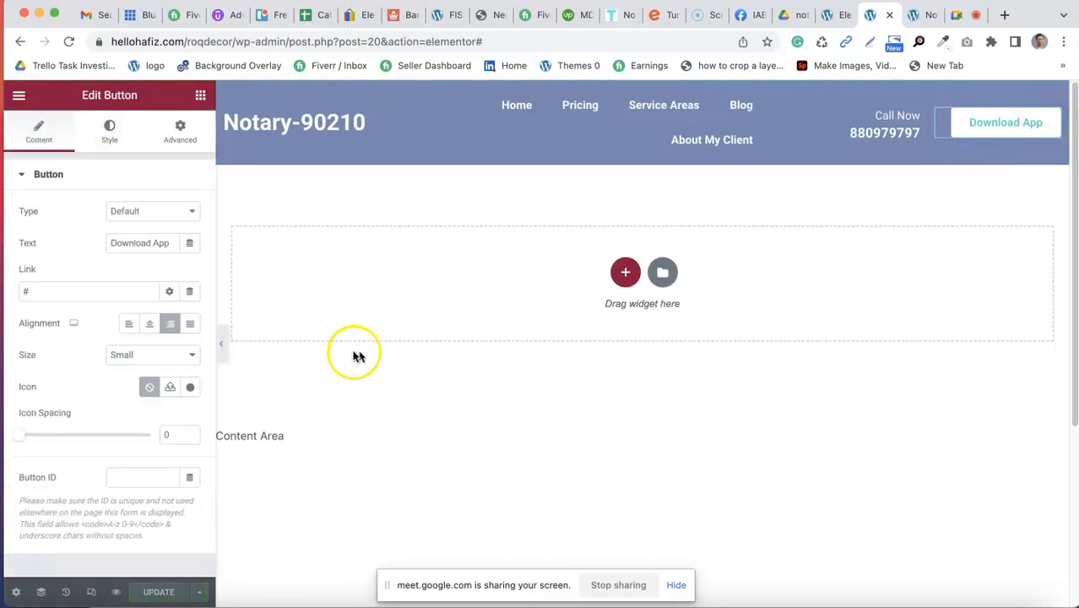
pyautogui.click(70, 291)
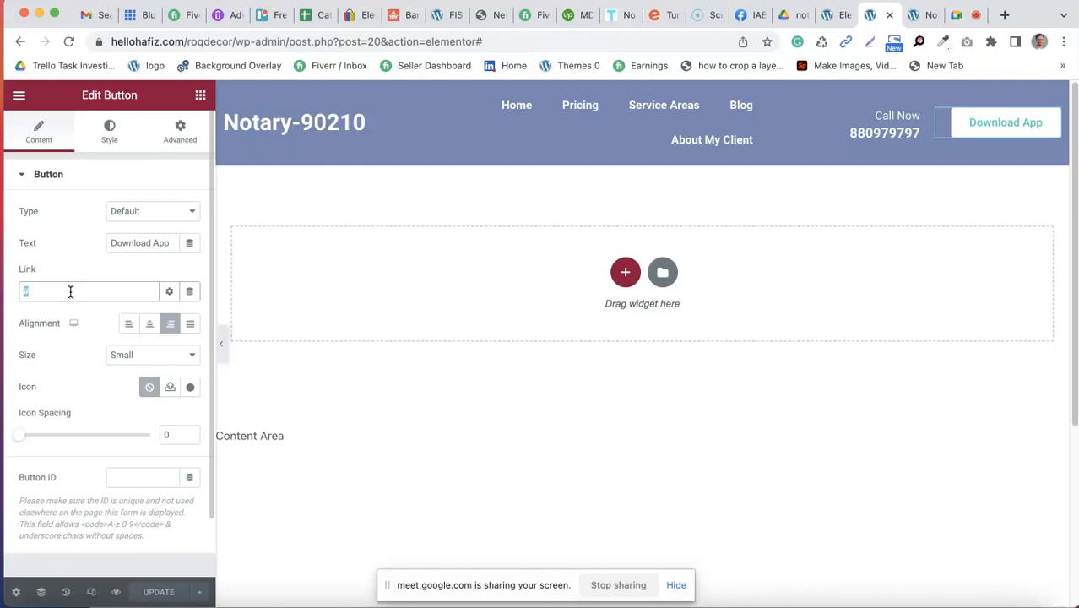
pyautogui.press('BackSpace')
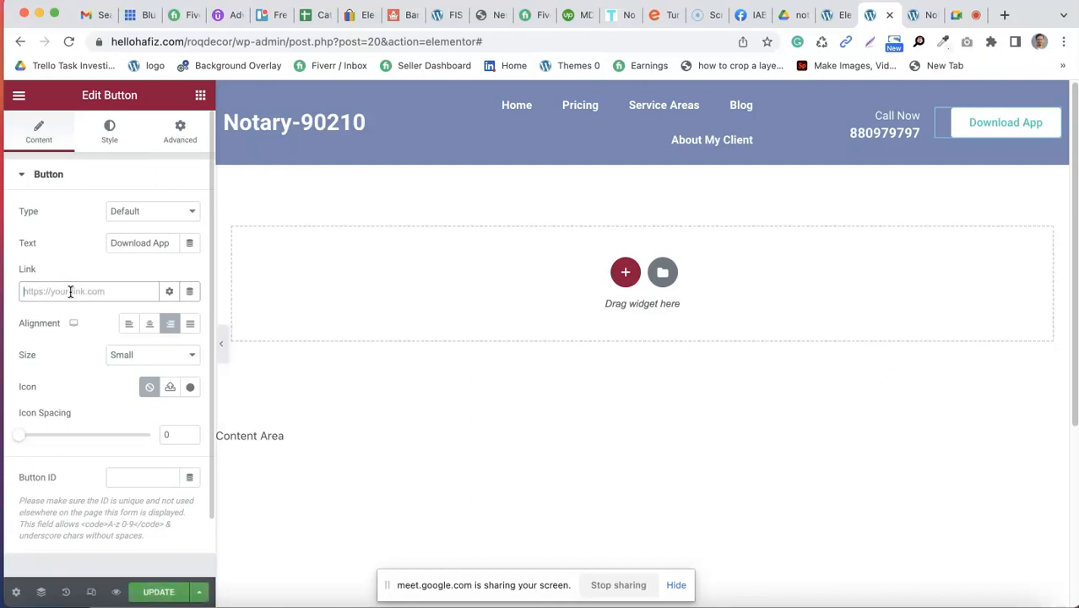
pyautogui.click(189, 292)
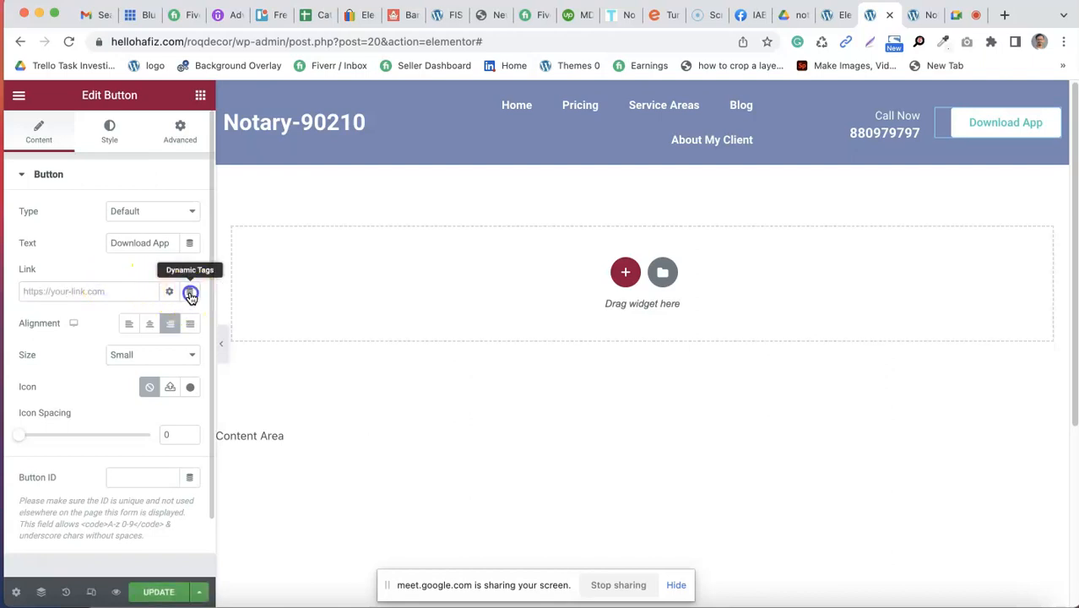
pyautogui.moveTo(194, 325); pyautogui.dragTo(181, 405)
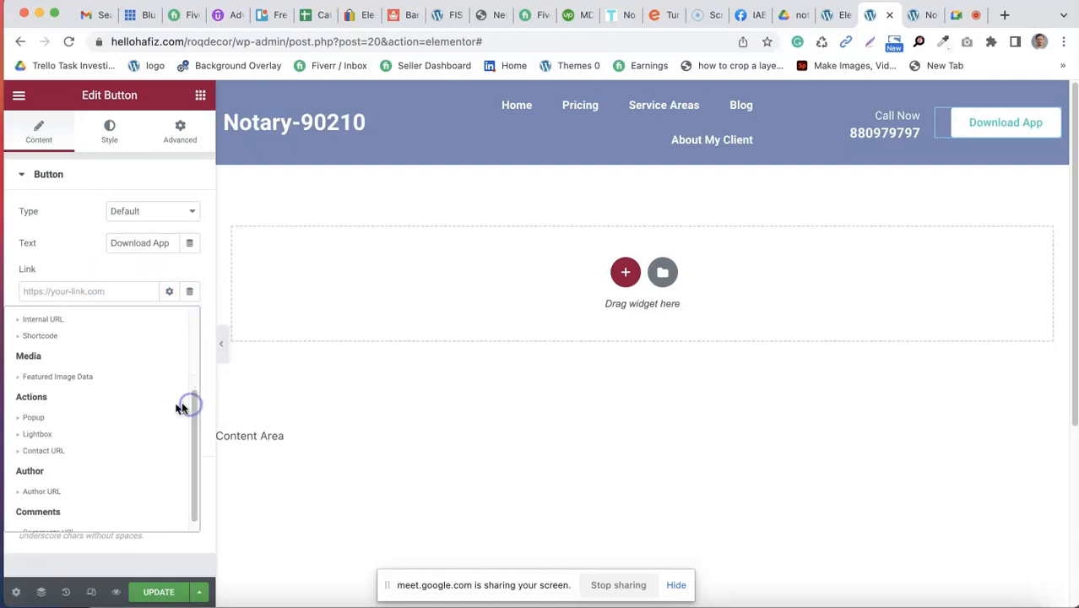
pyautogui.click(30, 419)
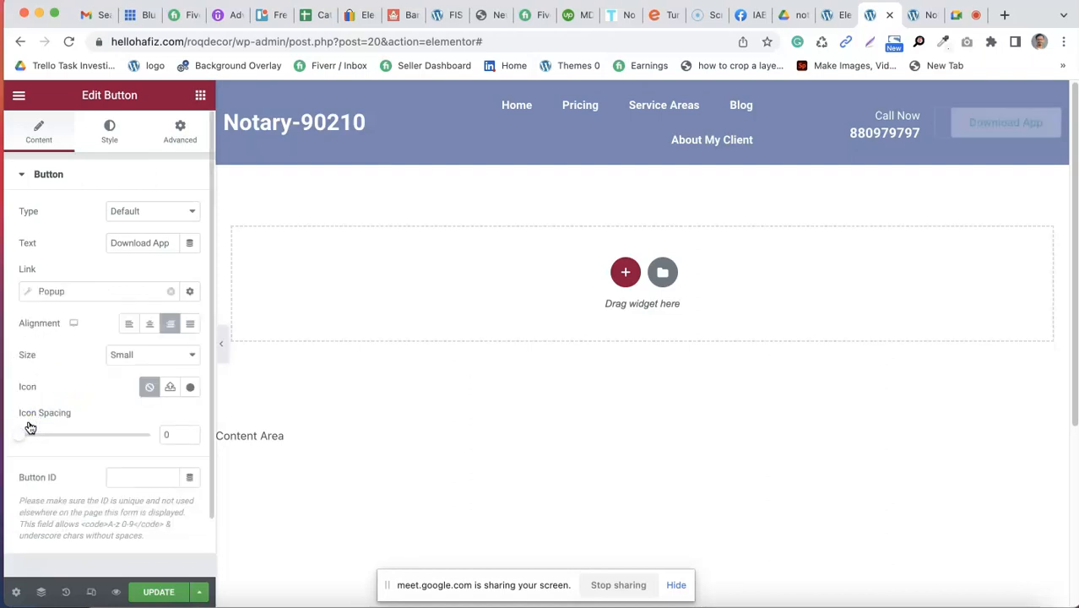
# Step: Set the button's popup link to open Download App Popup (Template), and update the header template
pyautogui.click(65, 292)
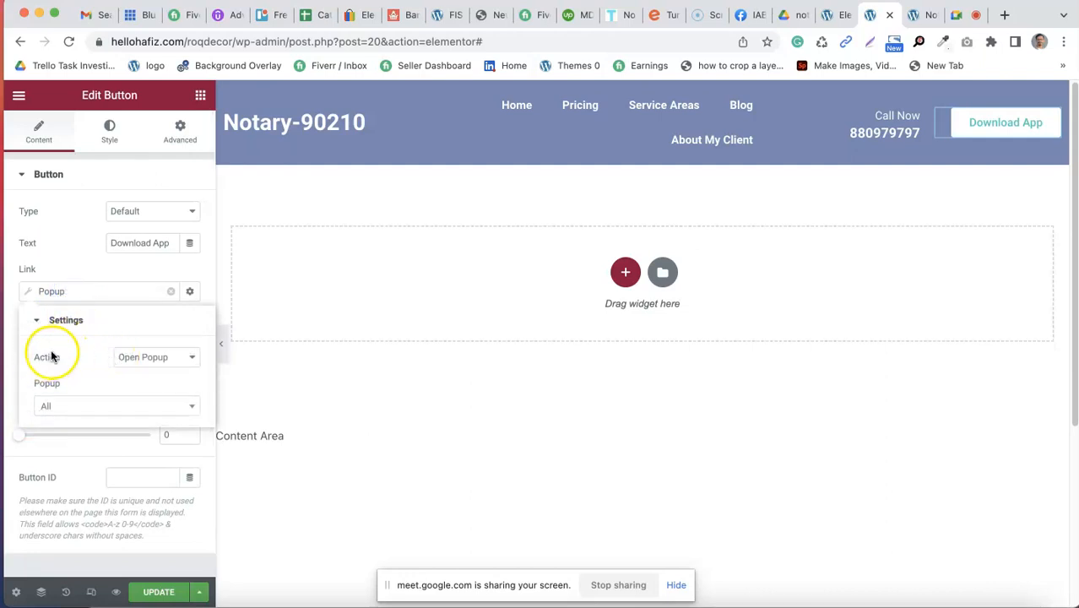
pyautogui.click(62, 429)
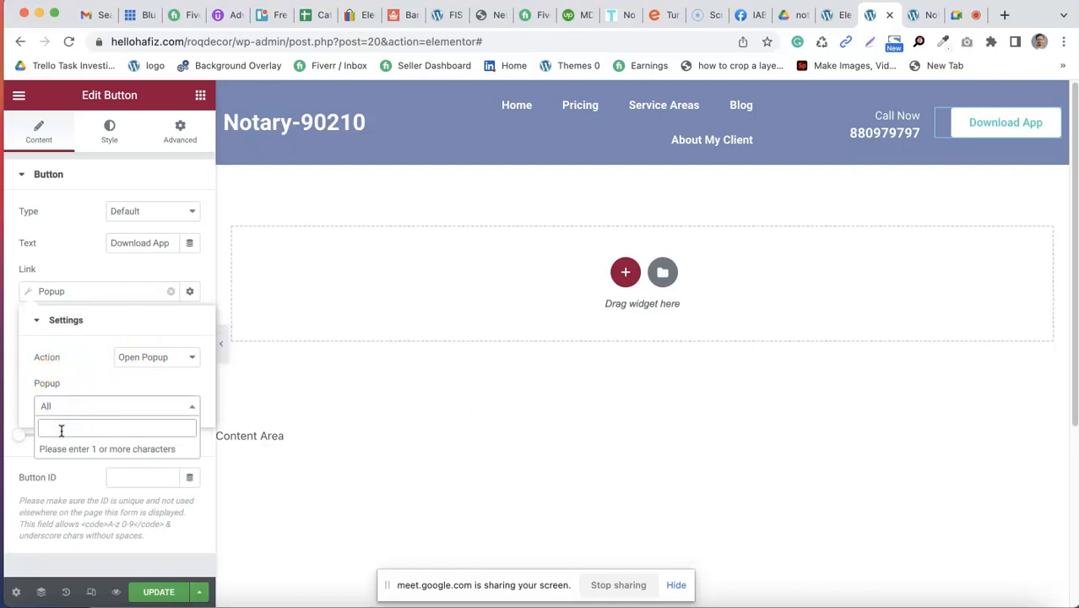
pyautogui.write('dow')
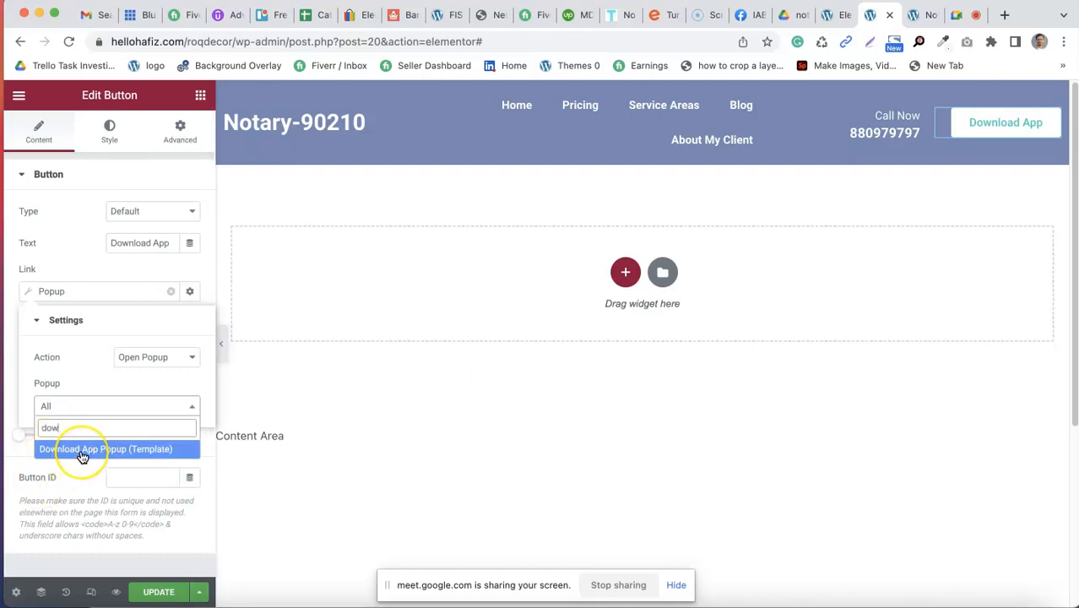
pyautogui.click(82, 451)
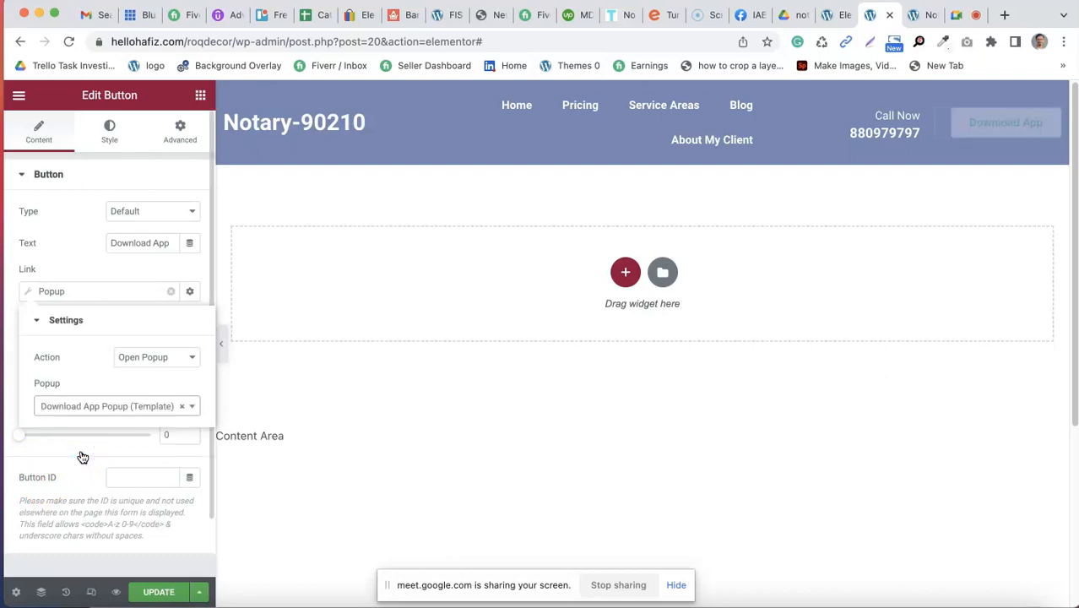
pyautogui.click(162, 594)
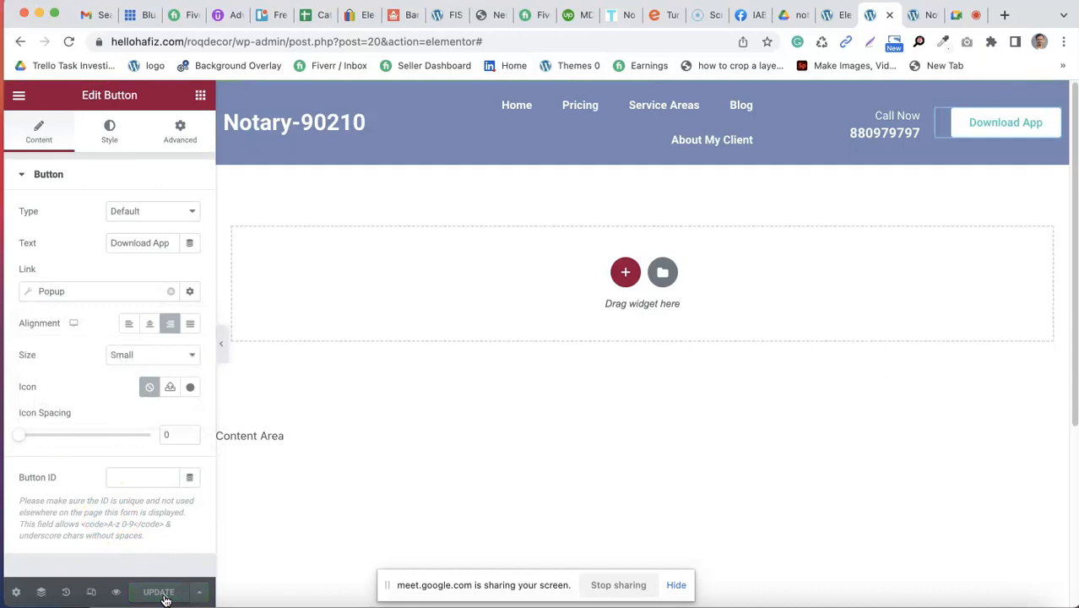
# Step: Reload the live home page and test the header's Download App button together with the popup's Back to Home Page link
pyautogui.click(914, 14)
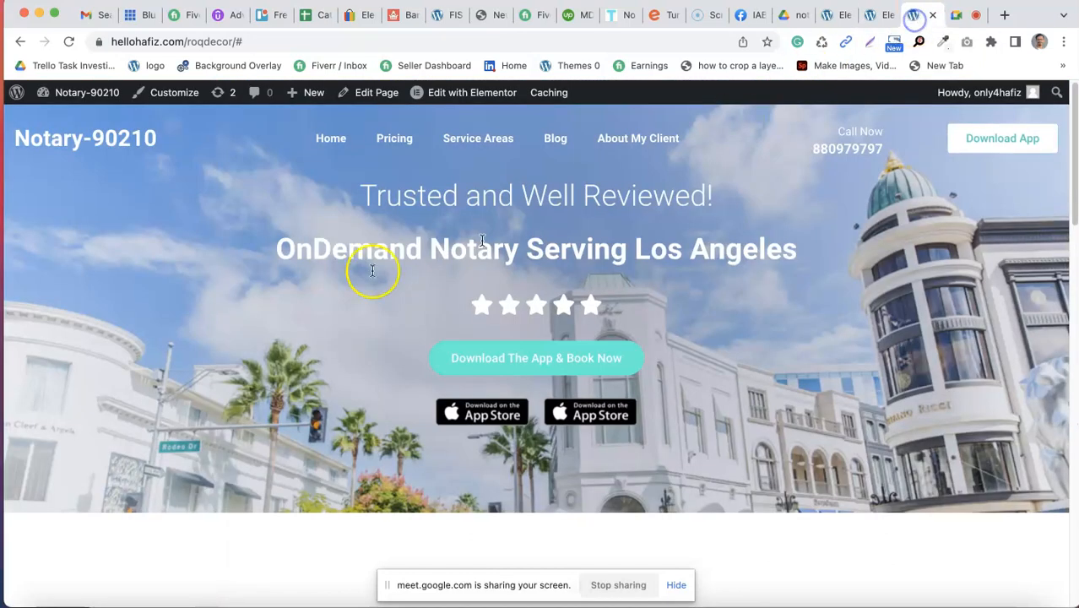
pyautogui.click(150, 137)
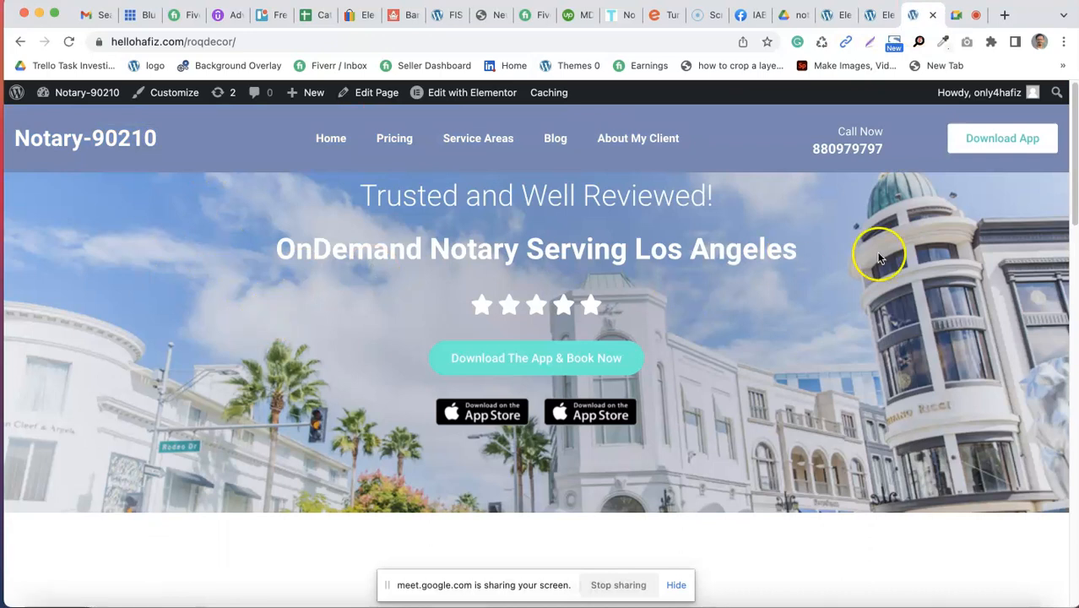
pyautogui.click(994, 139)
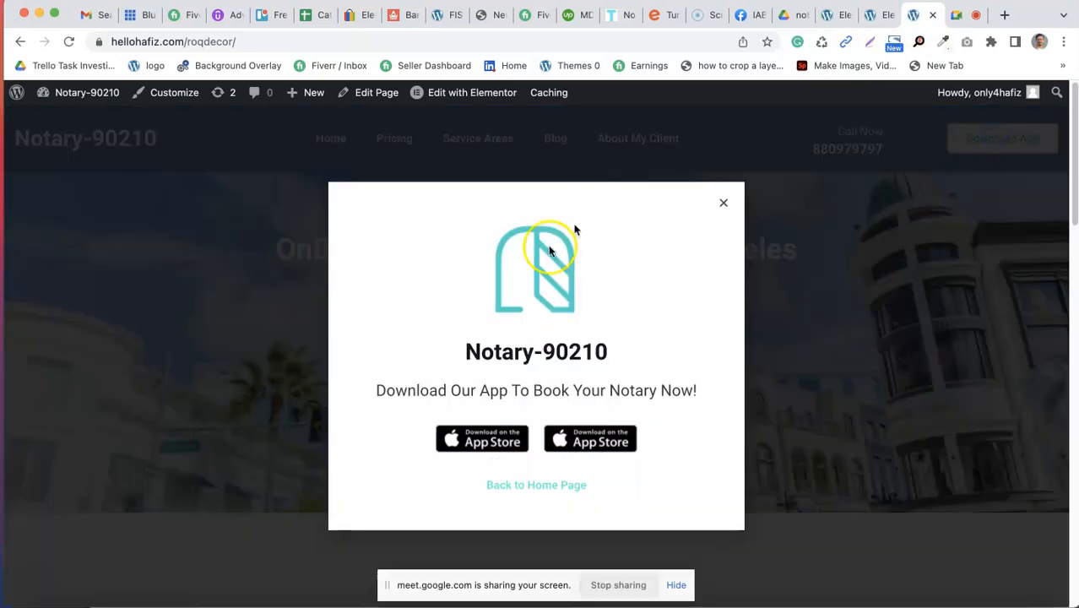
pyautogui.click(535, 490)
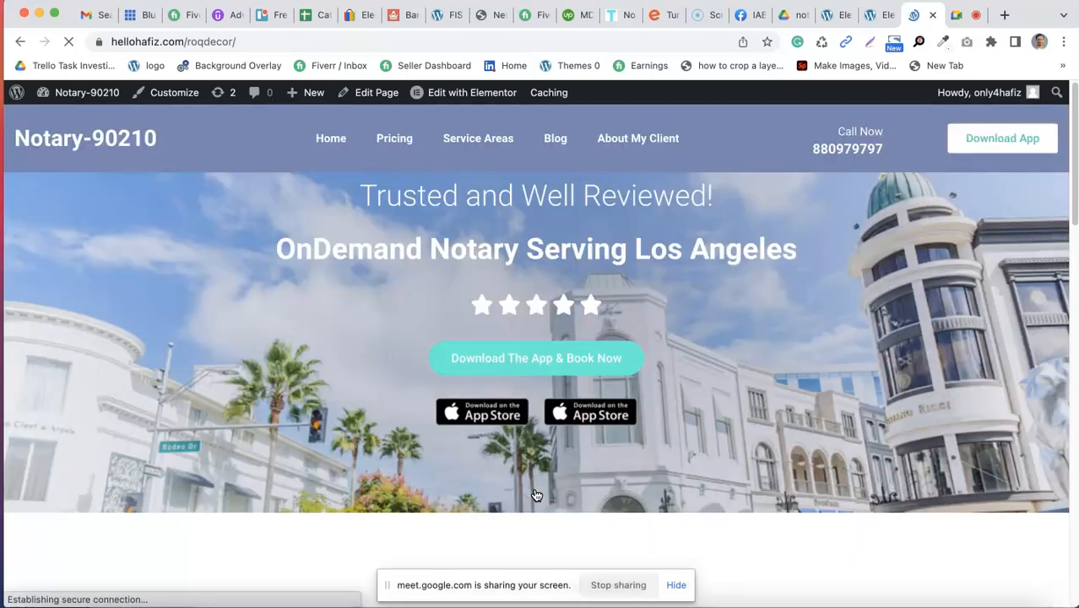
pyautogui.click(976, 143)
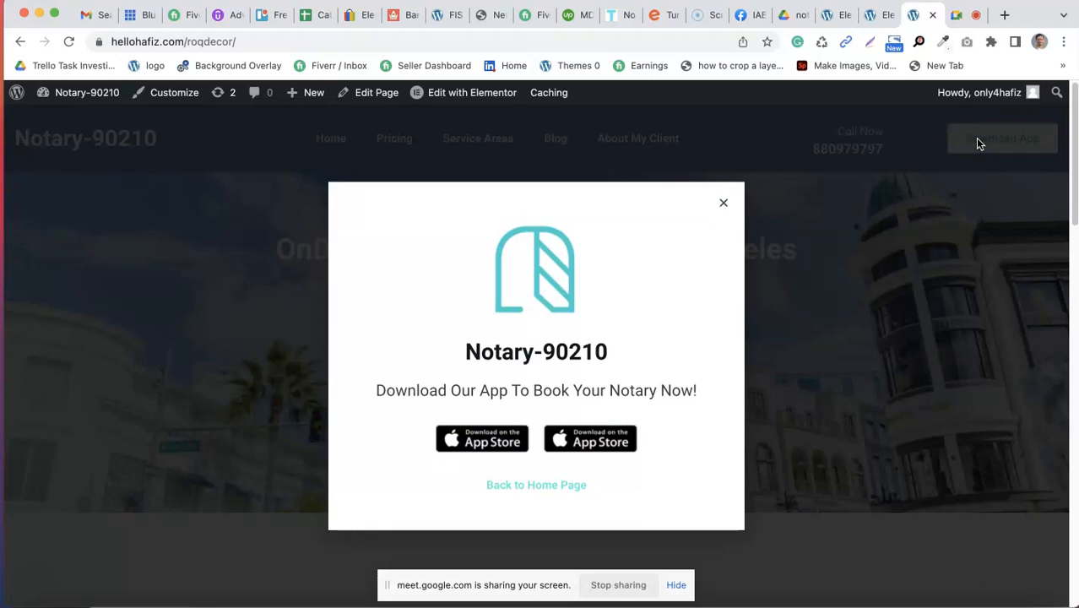